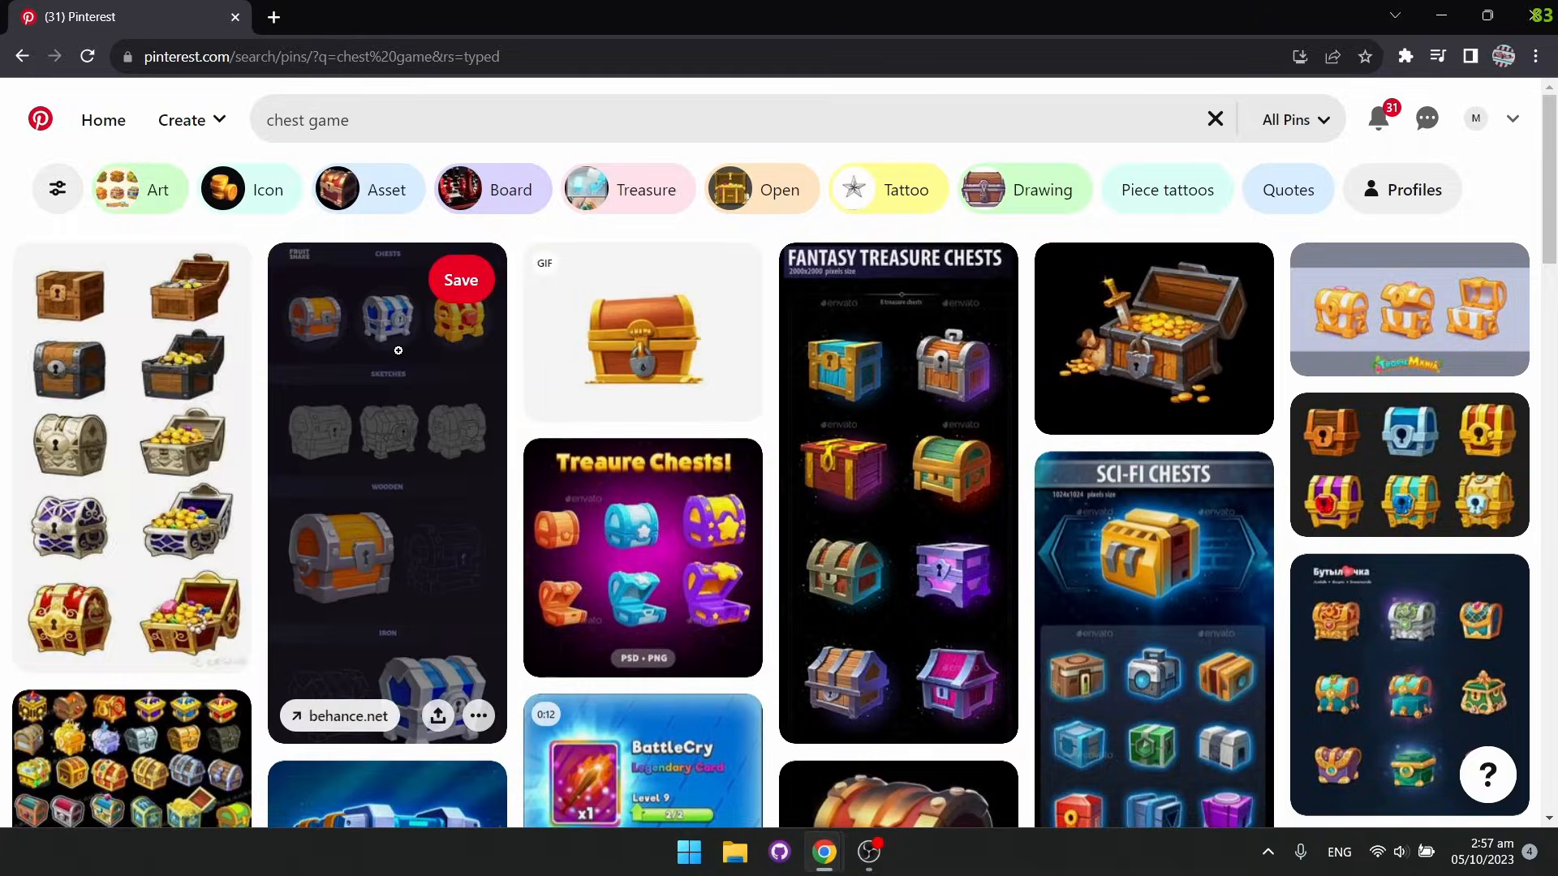
Open the game treasure chest pin and collect it and the pin with rows of chests on the reference board.
left_click(383, 373)
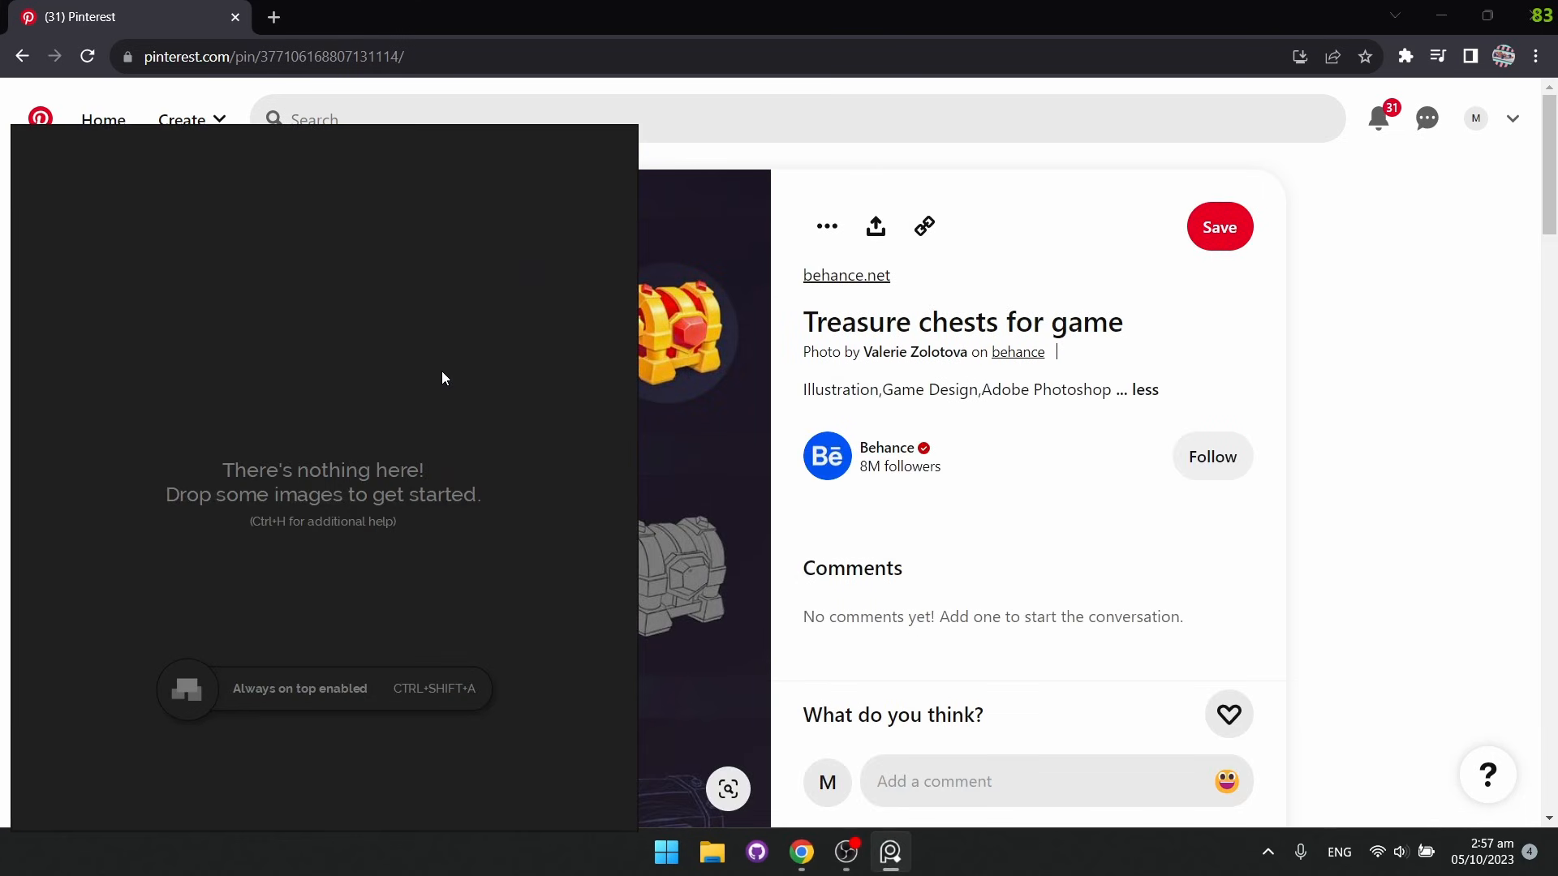
left_click_drag(444, 378, 1160, 406)
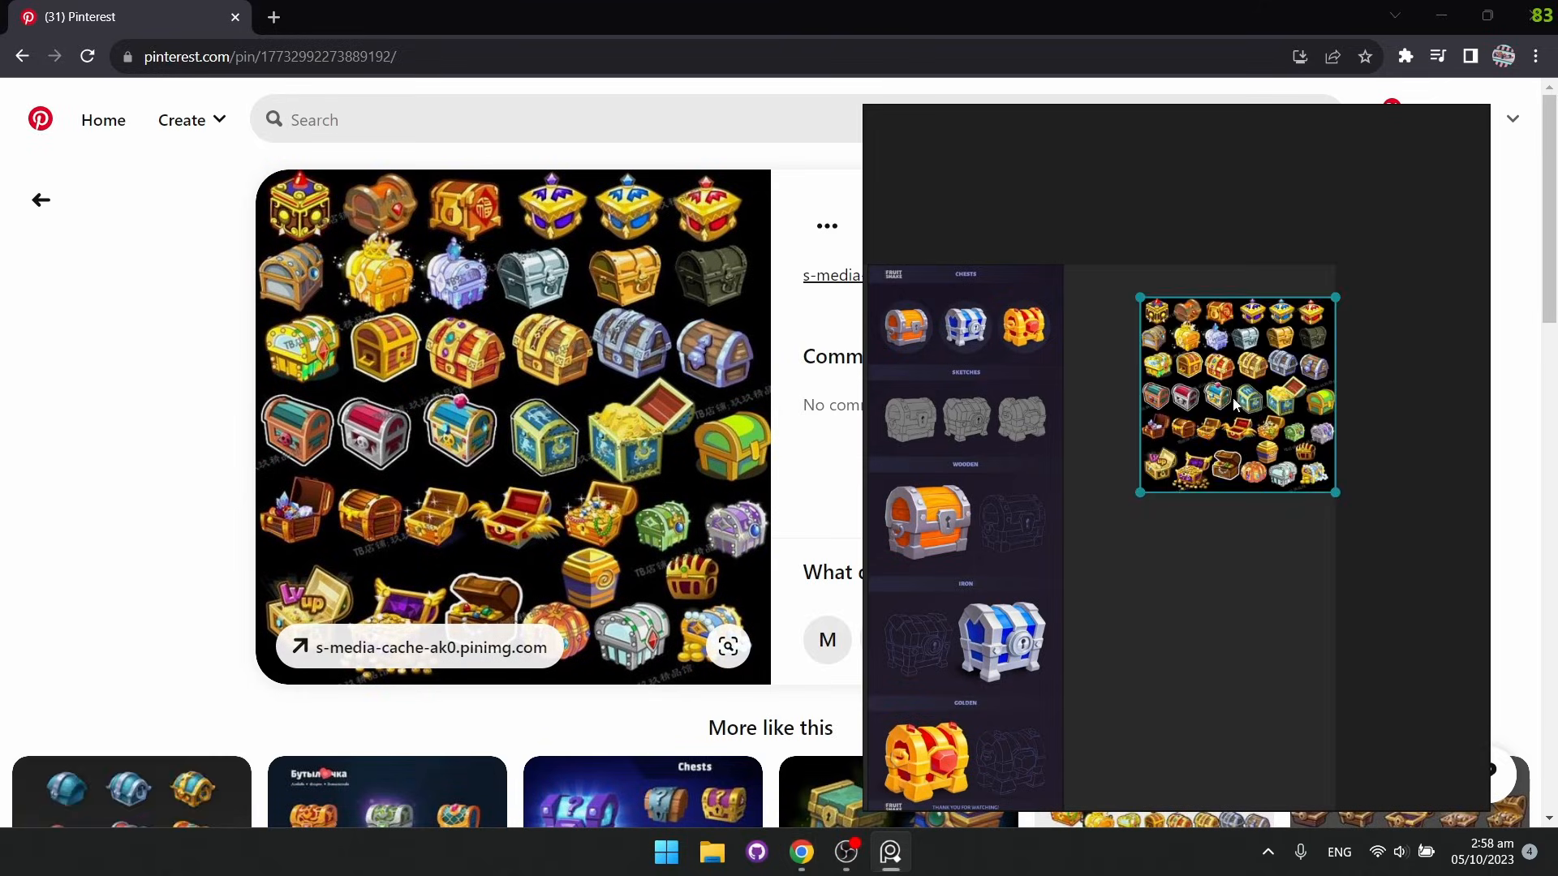
left_click_drag(1234, 404, 1181, 381)
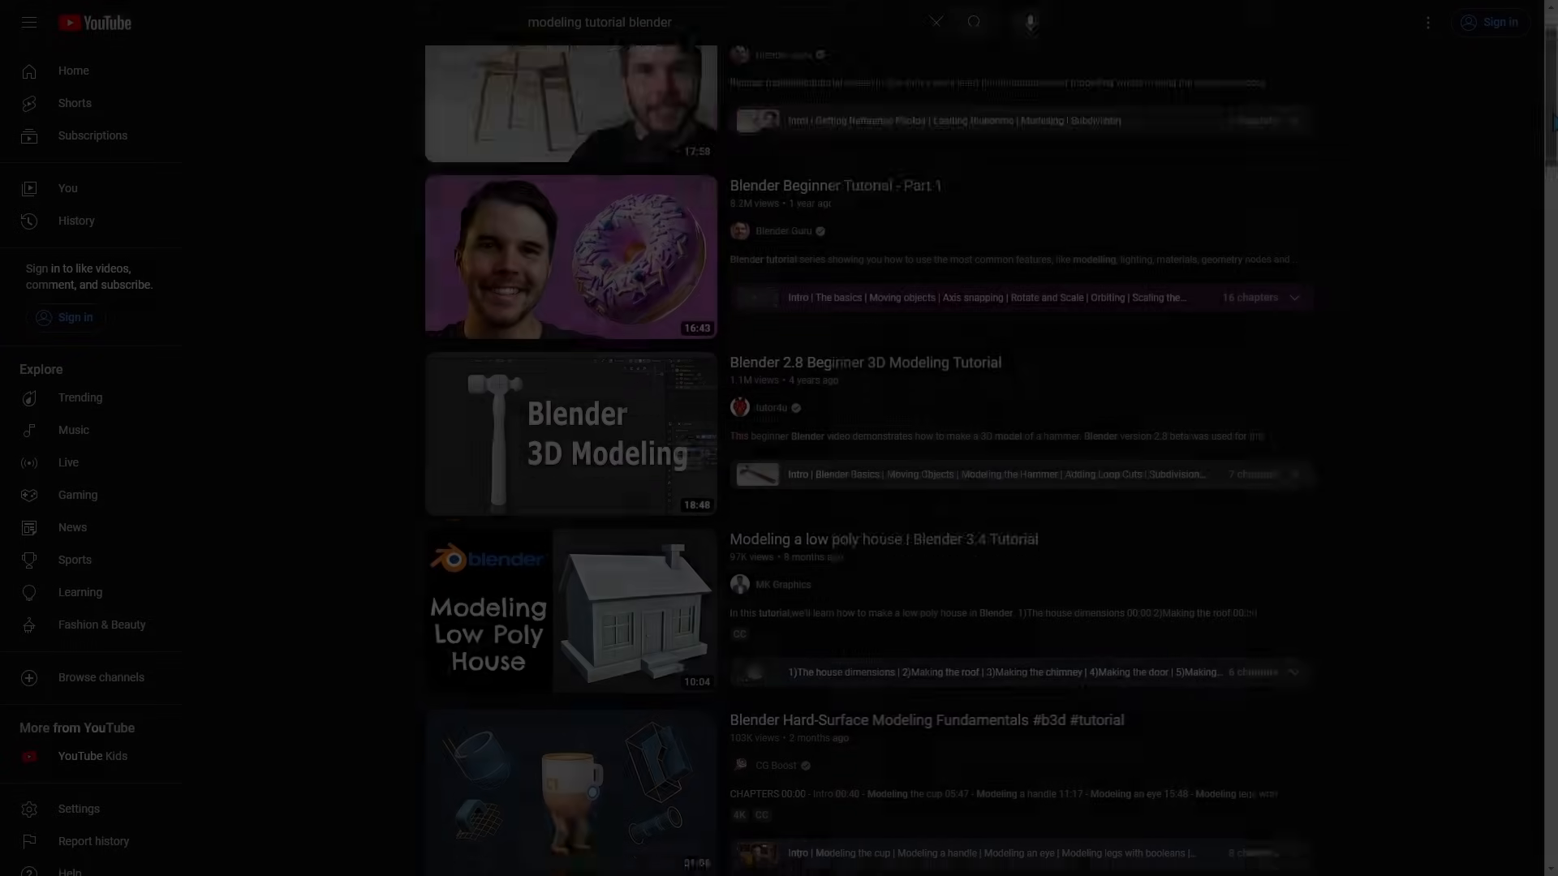
Look through the YouTube search results for Blender modeling tutorials.
scroll(869, 454, "down", 20)
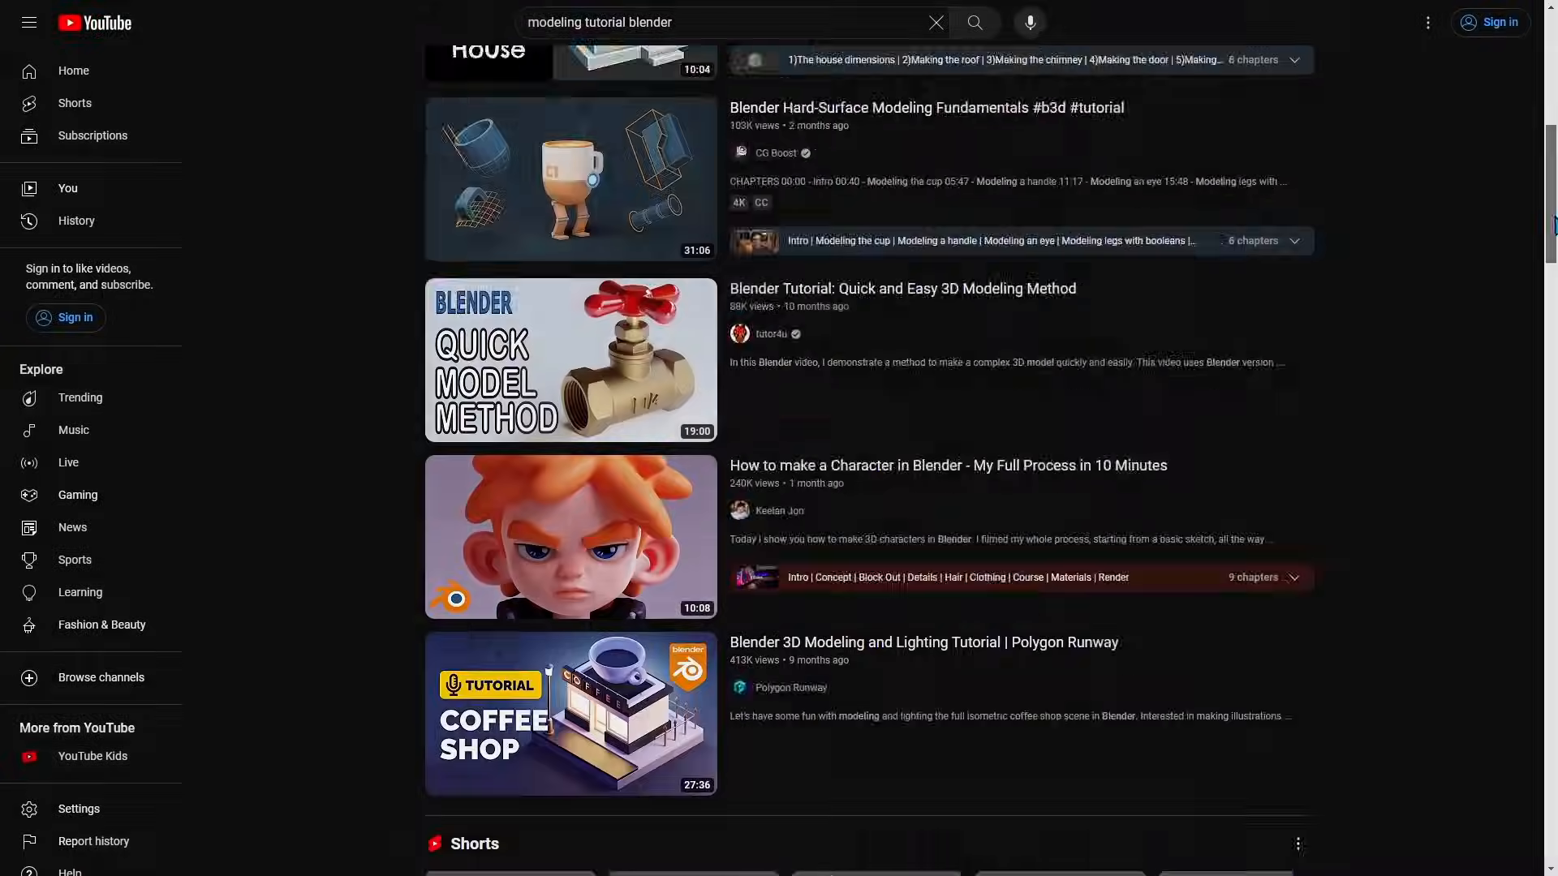
scroll(868, 455, "down", 12)
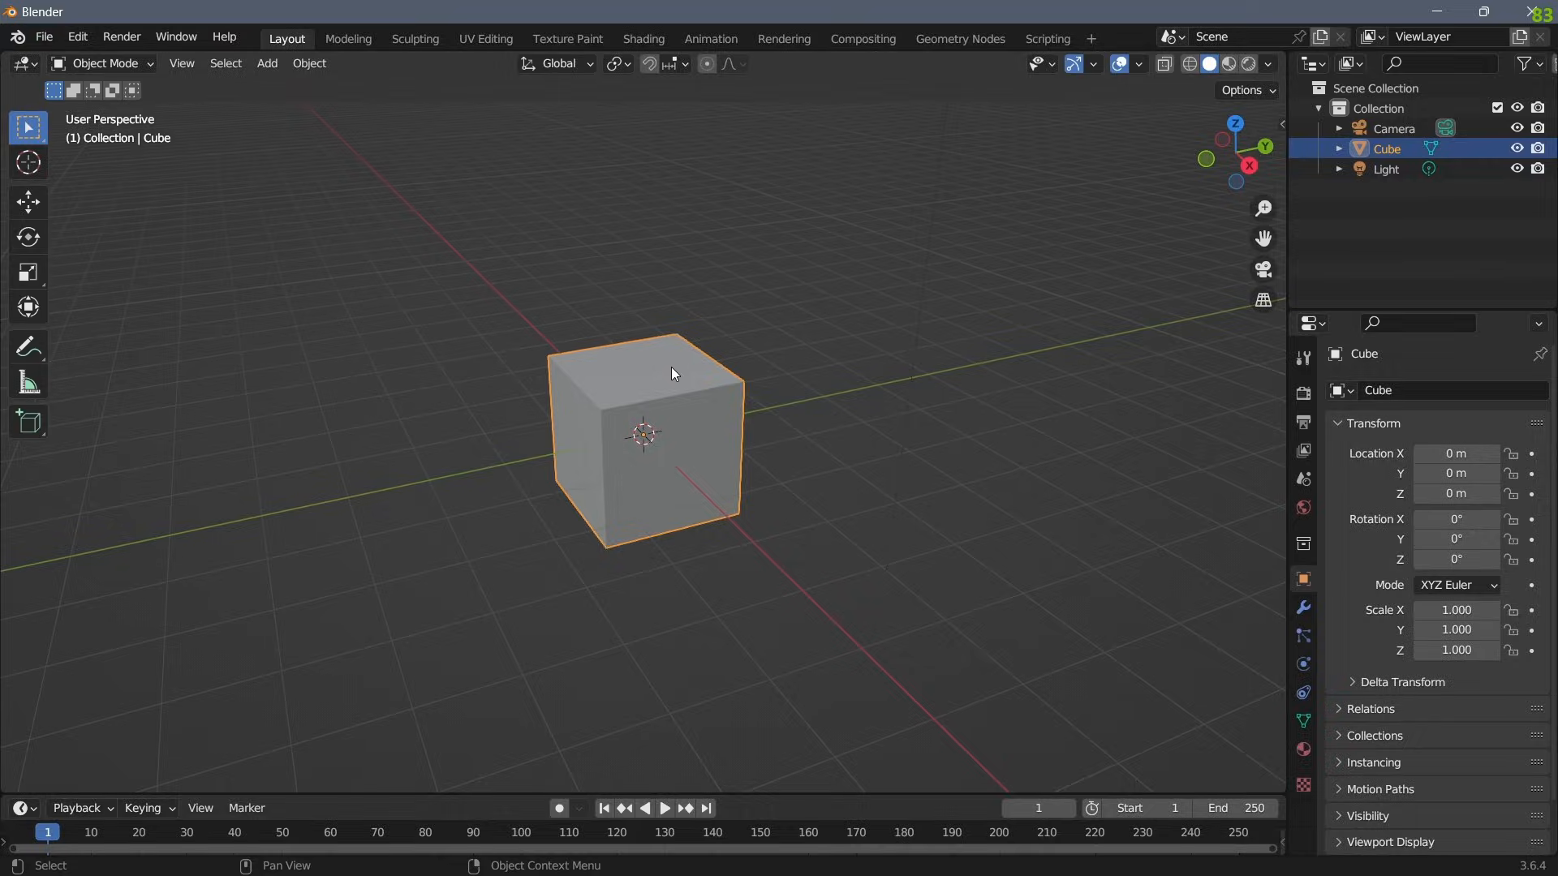
Switch to Blender, delete the default cube and add a new cube mesh.
key("x")
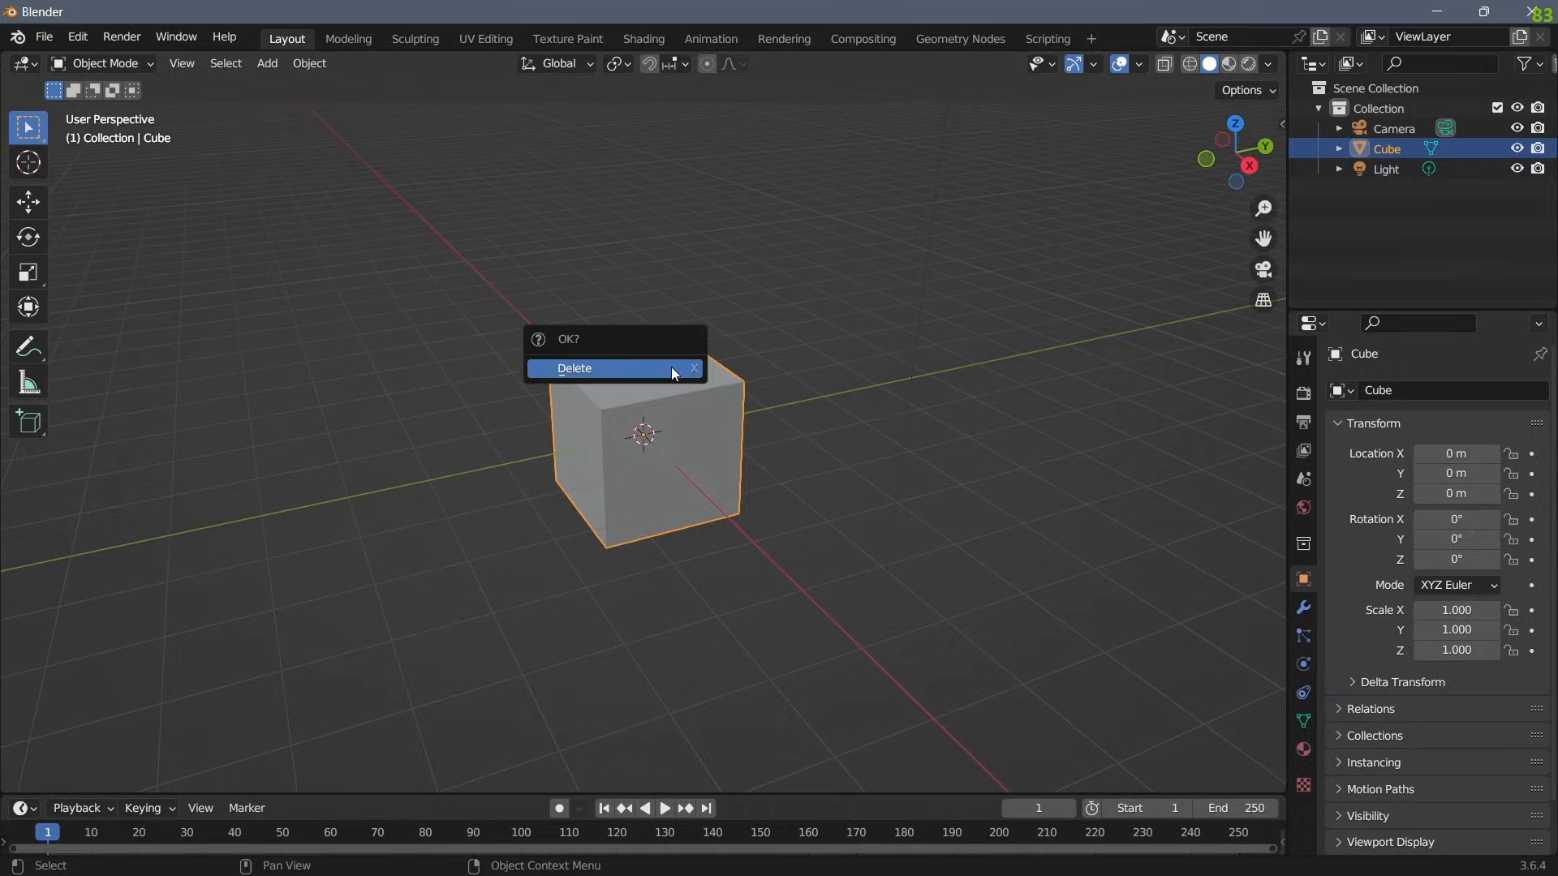
left_click(671, 367)
key("shift+a")
mouse_move(670, 368)
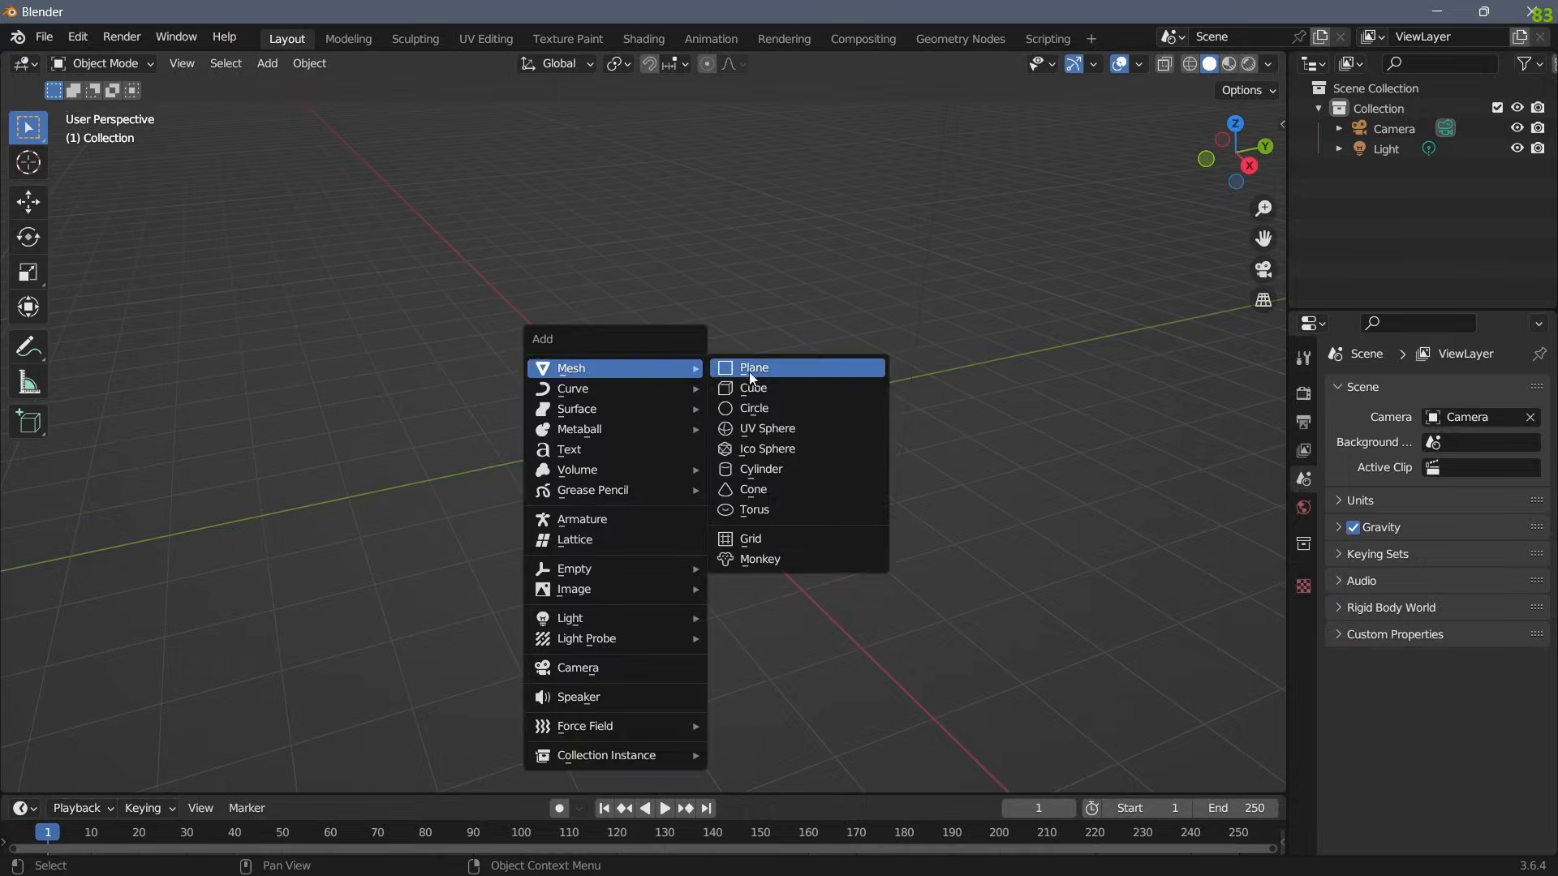
left_click(761, 390)
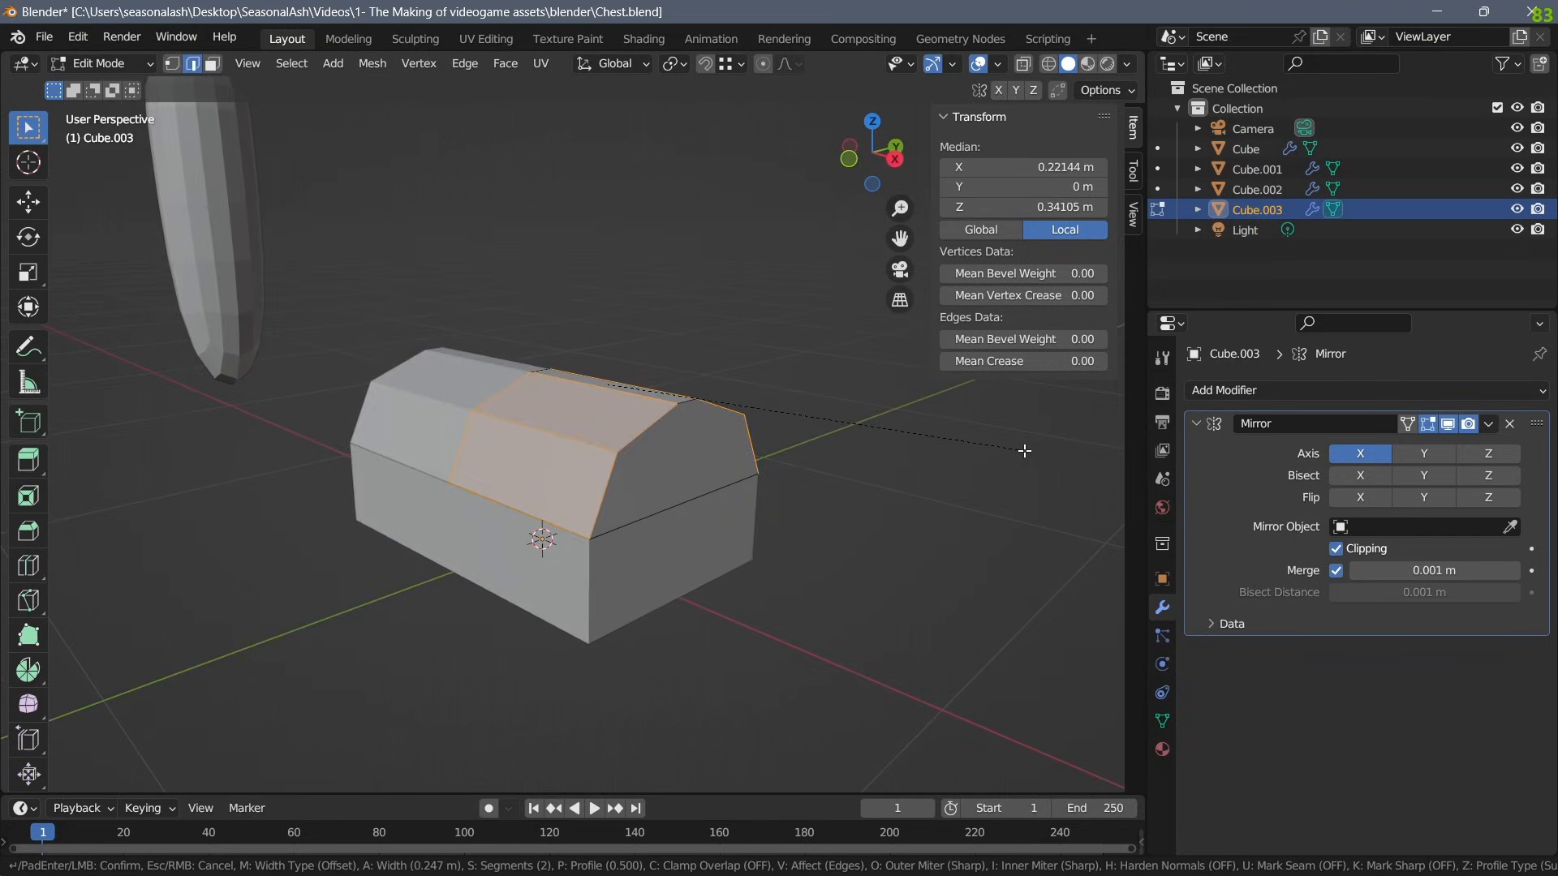
Bevel the chest lid's edges with 2 segments and select a lower face inside the padlock's keyhole.
left_click(991, 449)
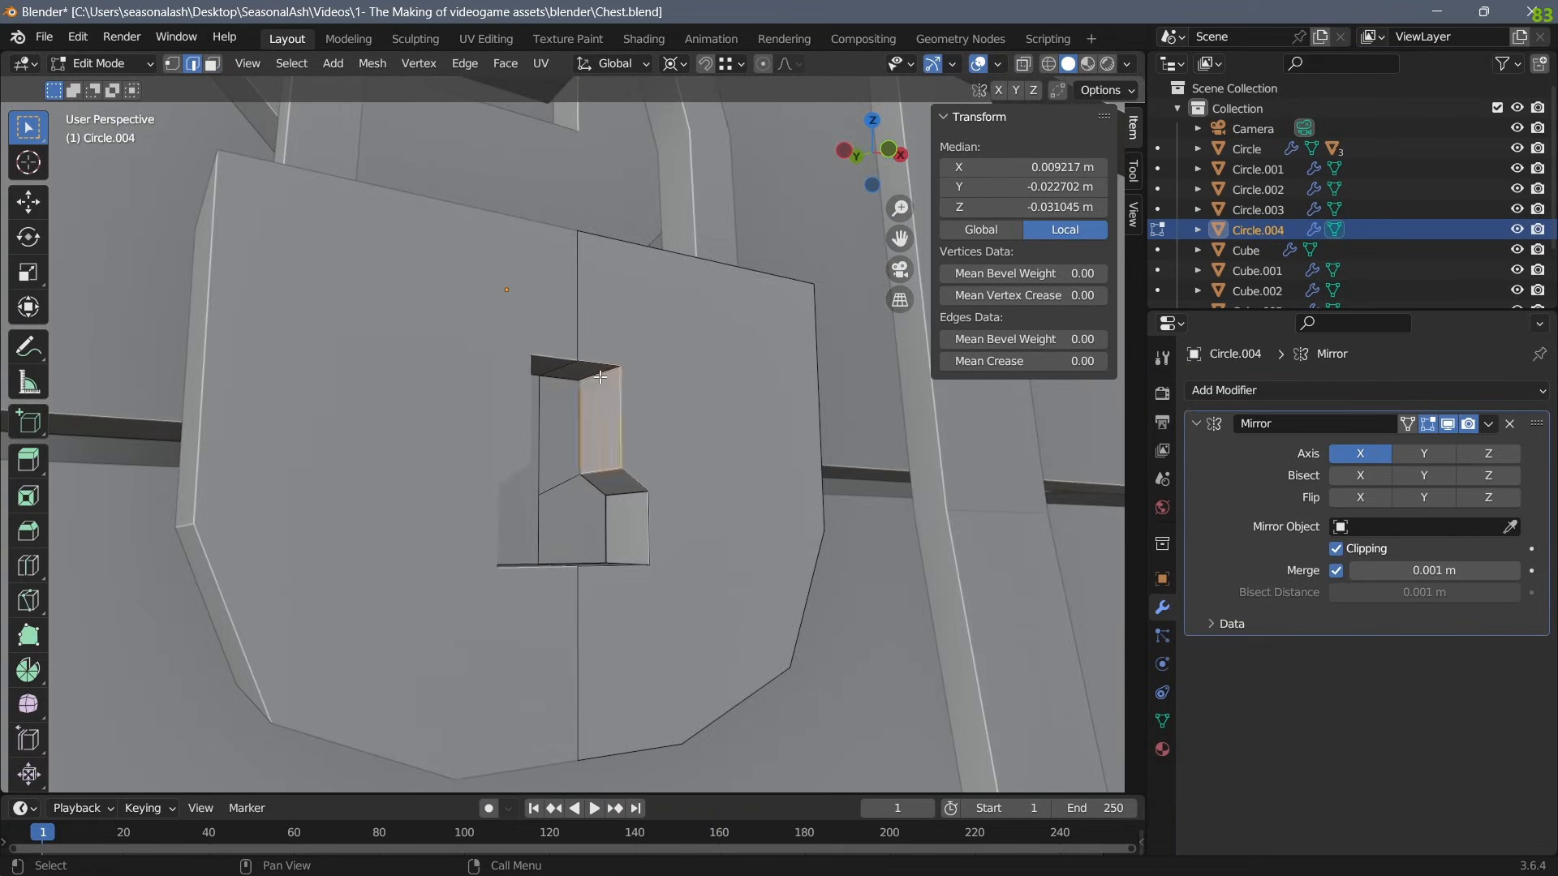
left_click(608, 507)
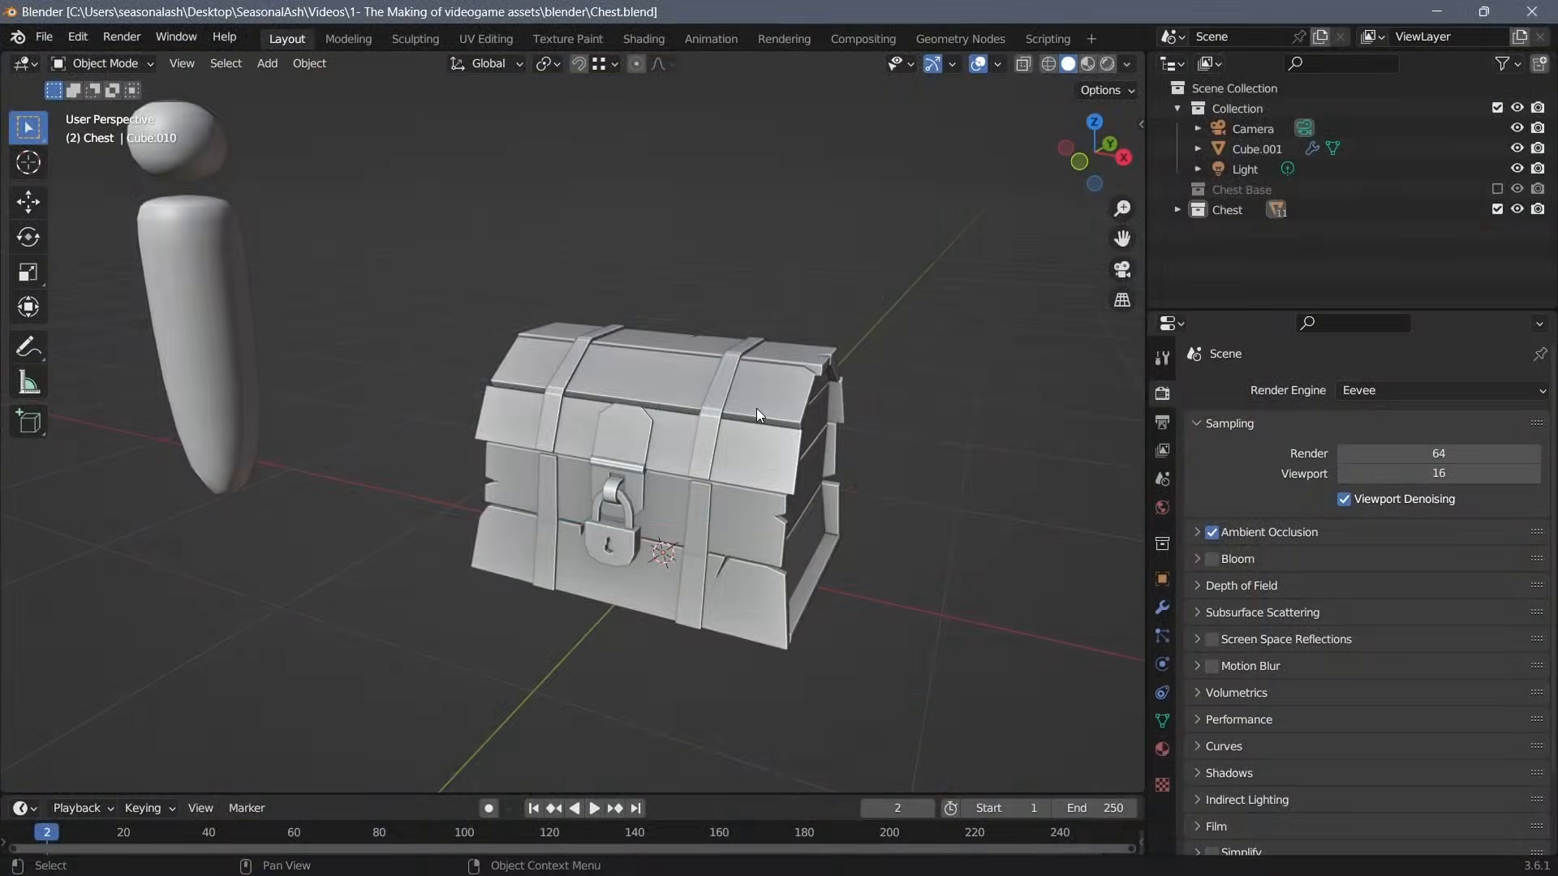
Set the power of the point light beside the chest to 50 W.
scroll(756, 407, "down", 2)
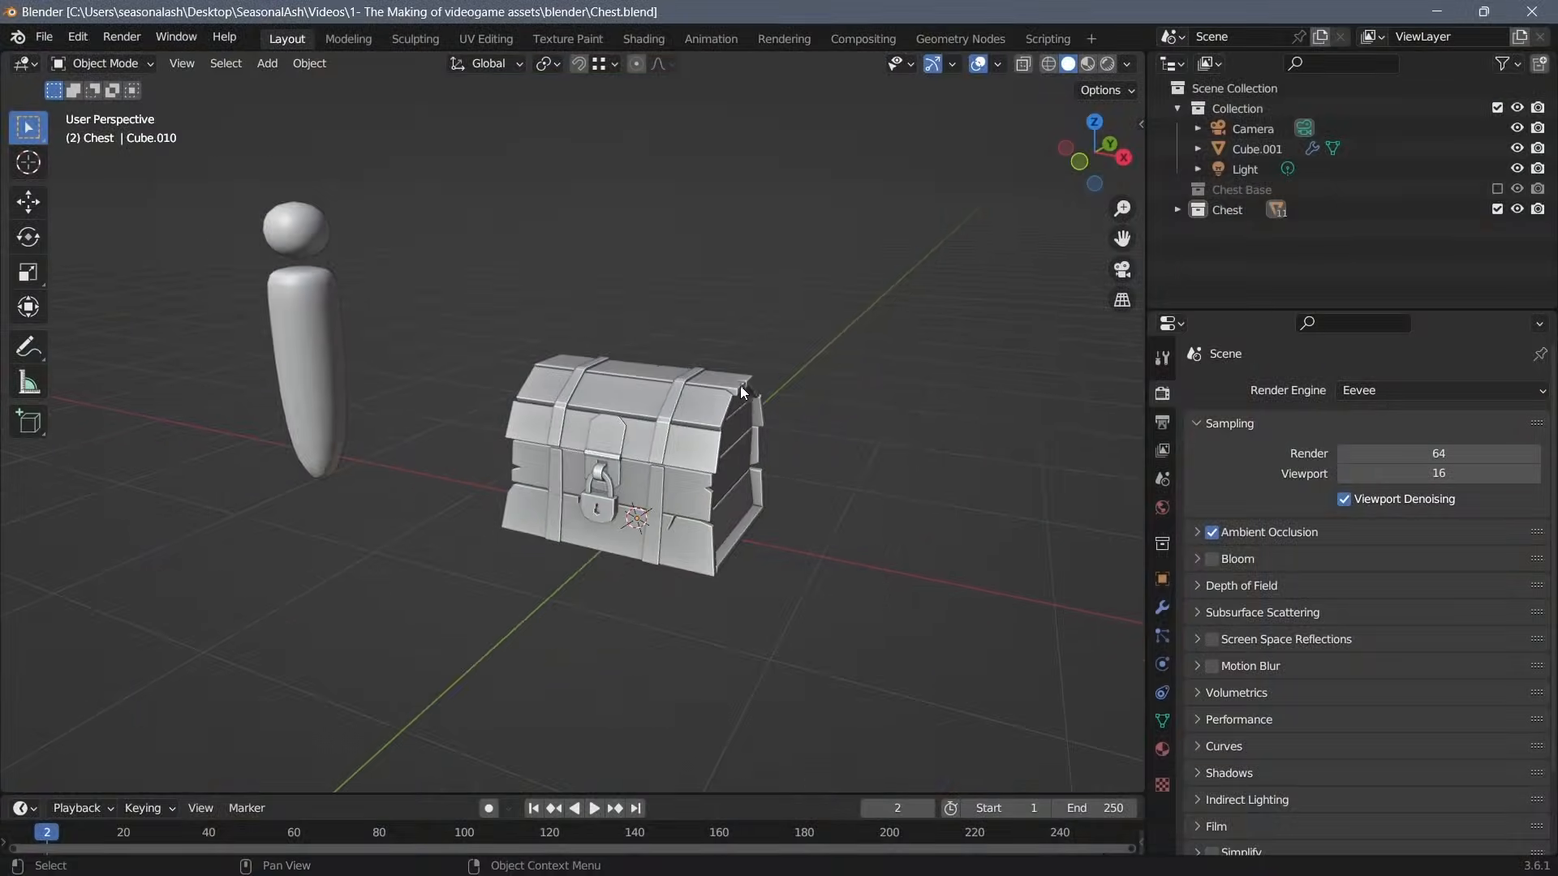
left_click(699, 390)
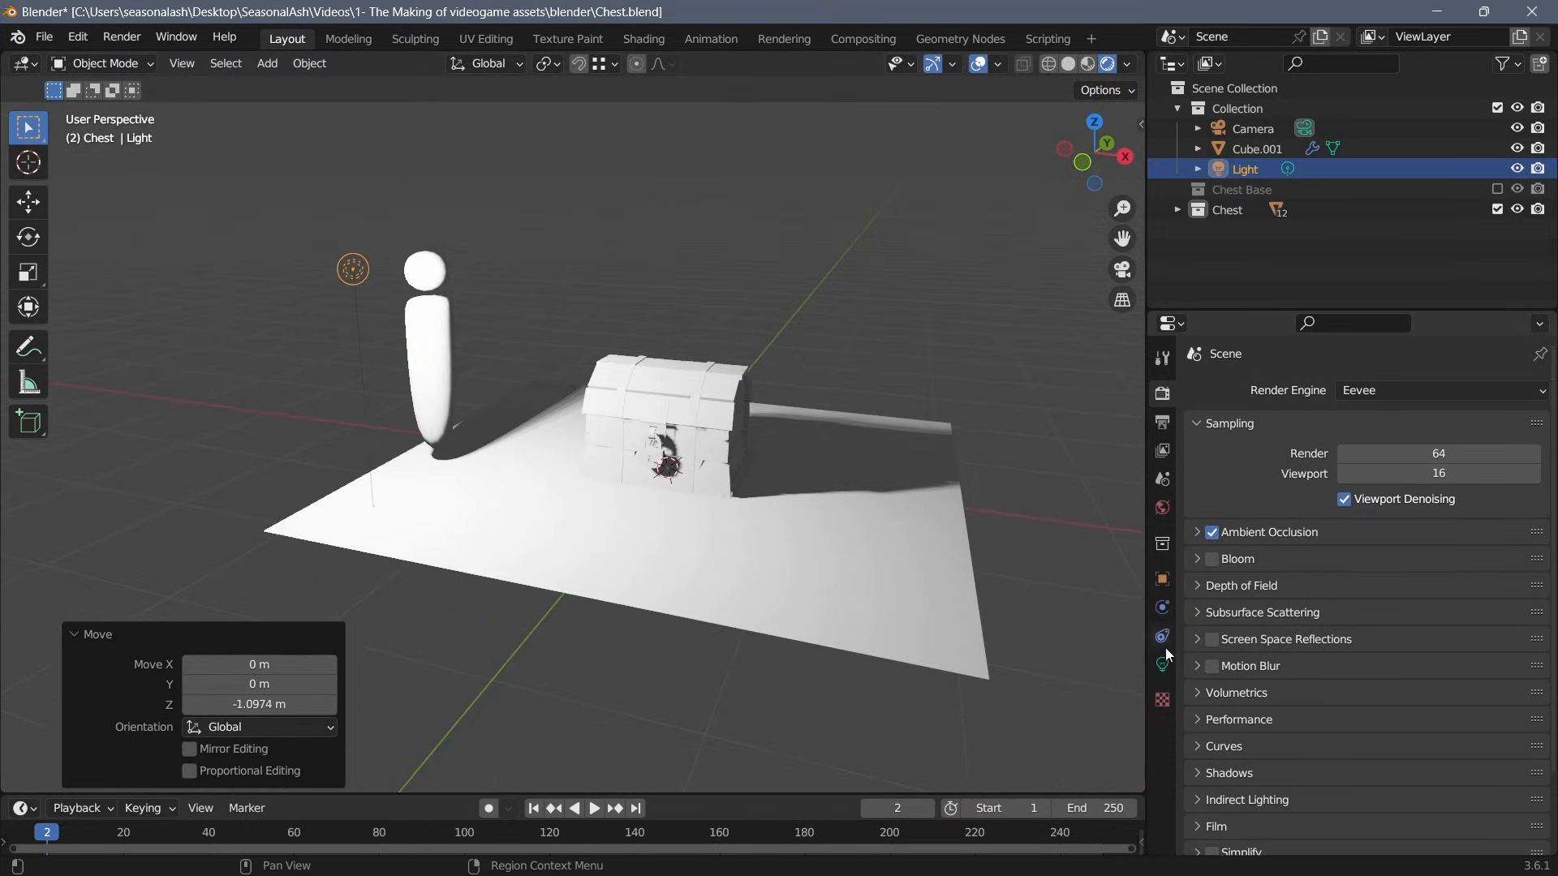
left_click(1162, 664)
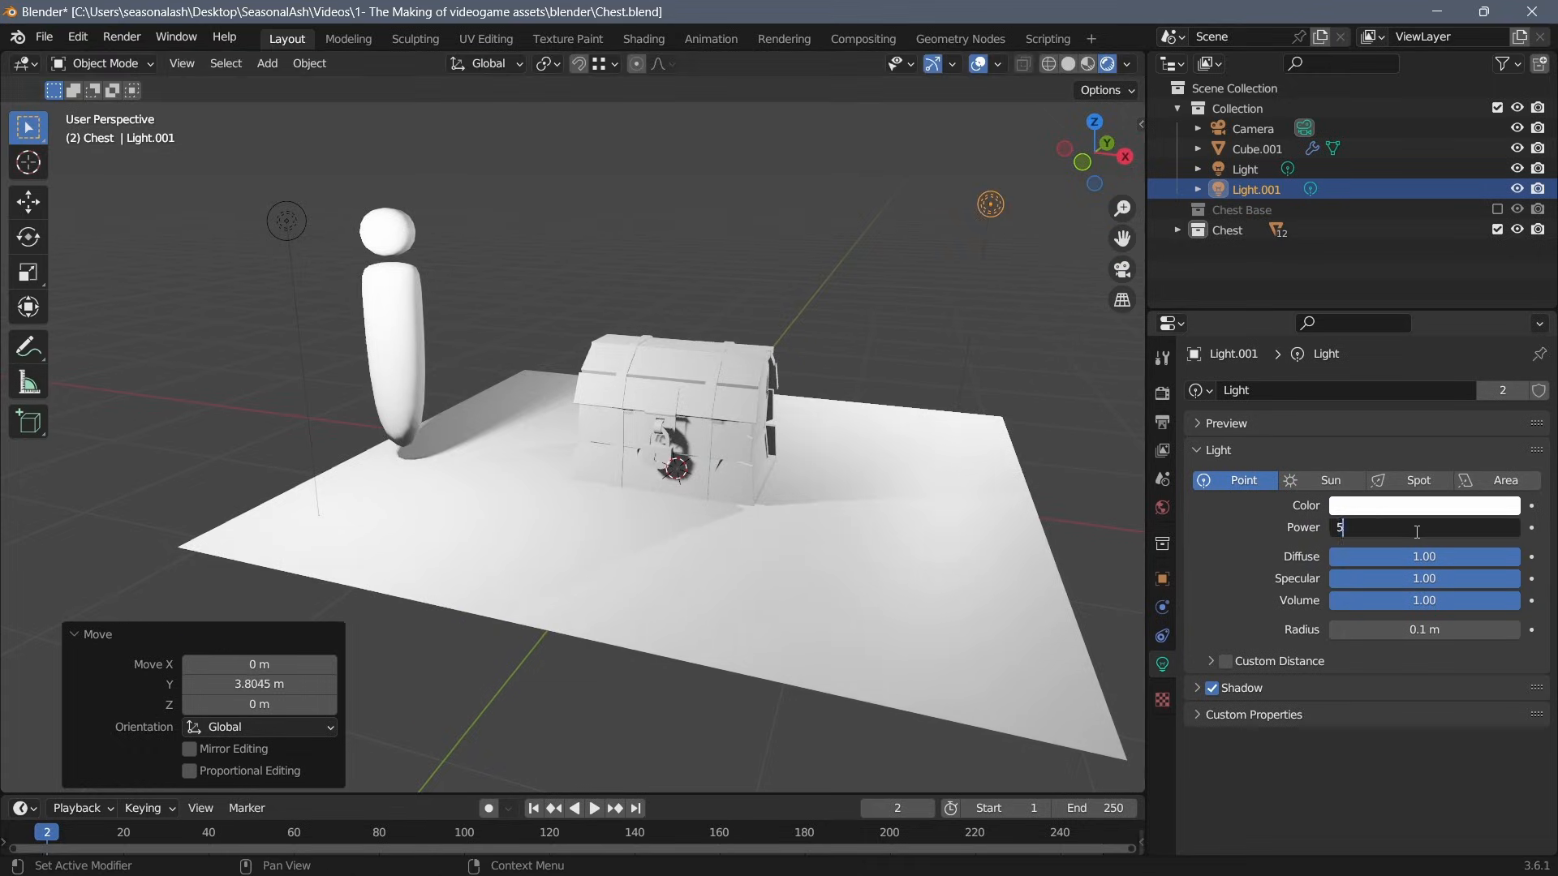
left_click(272, 226)
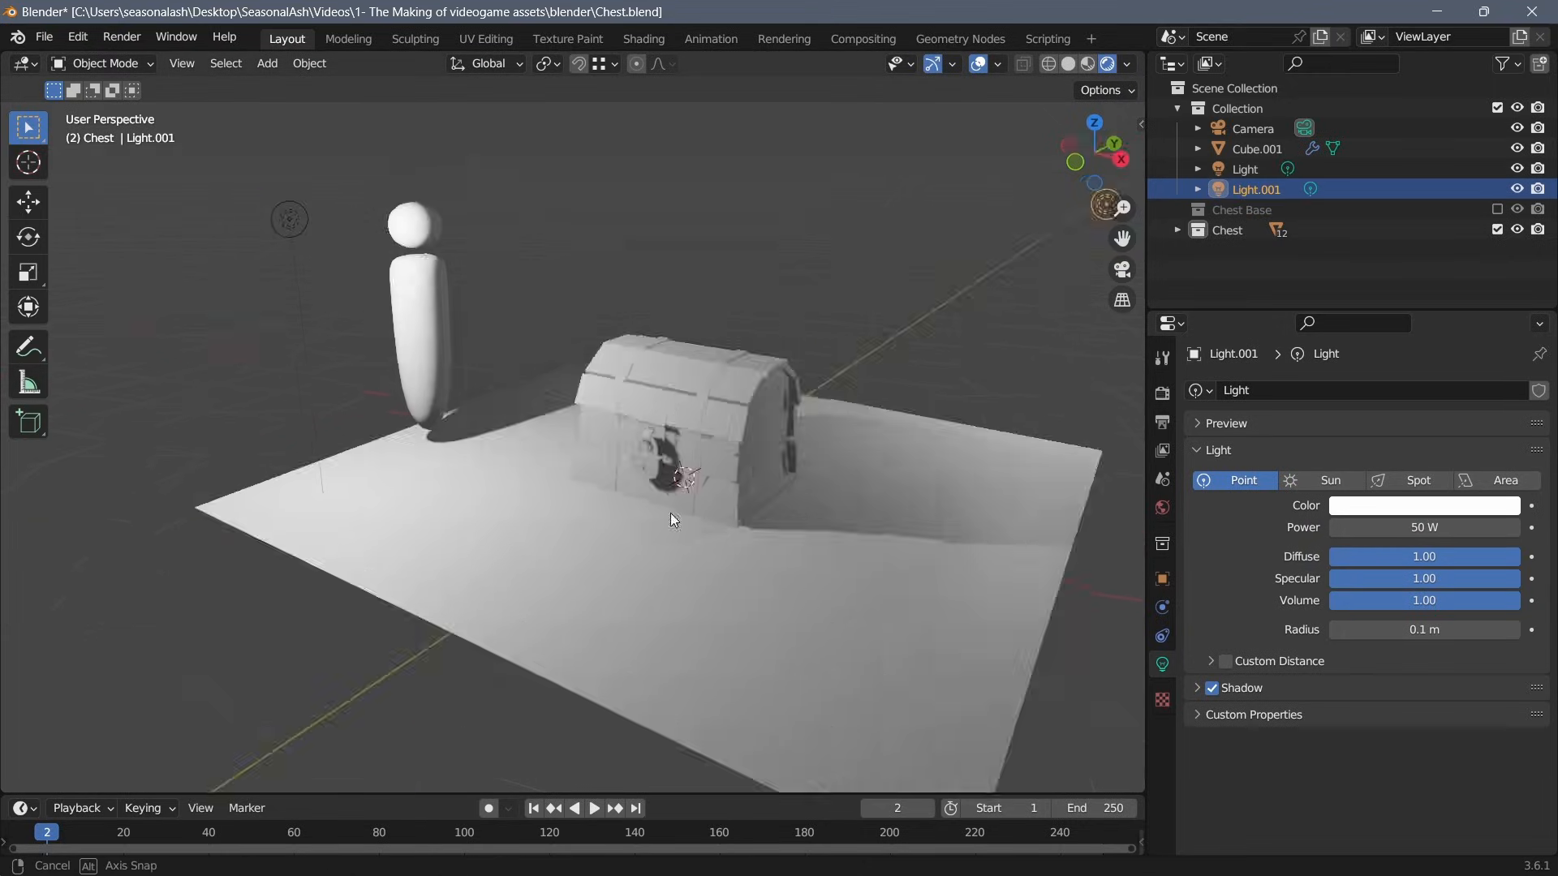
Give the lid's straps a Metal material with Metallic 1.000, Roughness 0.580 and a light grey base color.
left_click(654, 321)
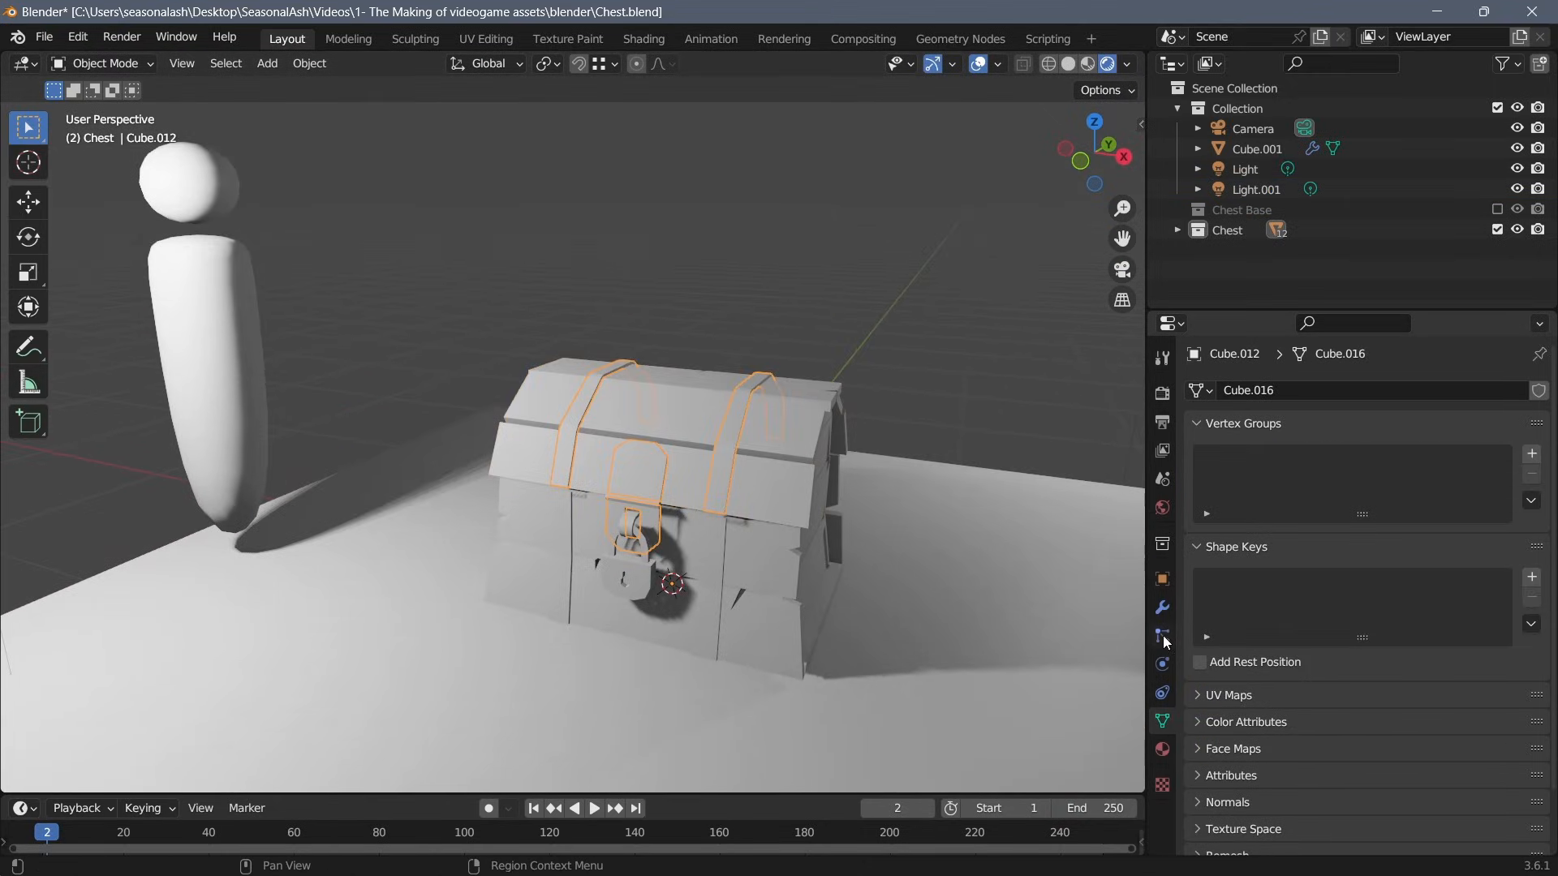
left_click(1162, 748)
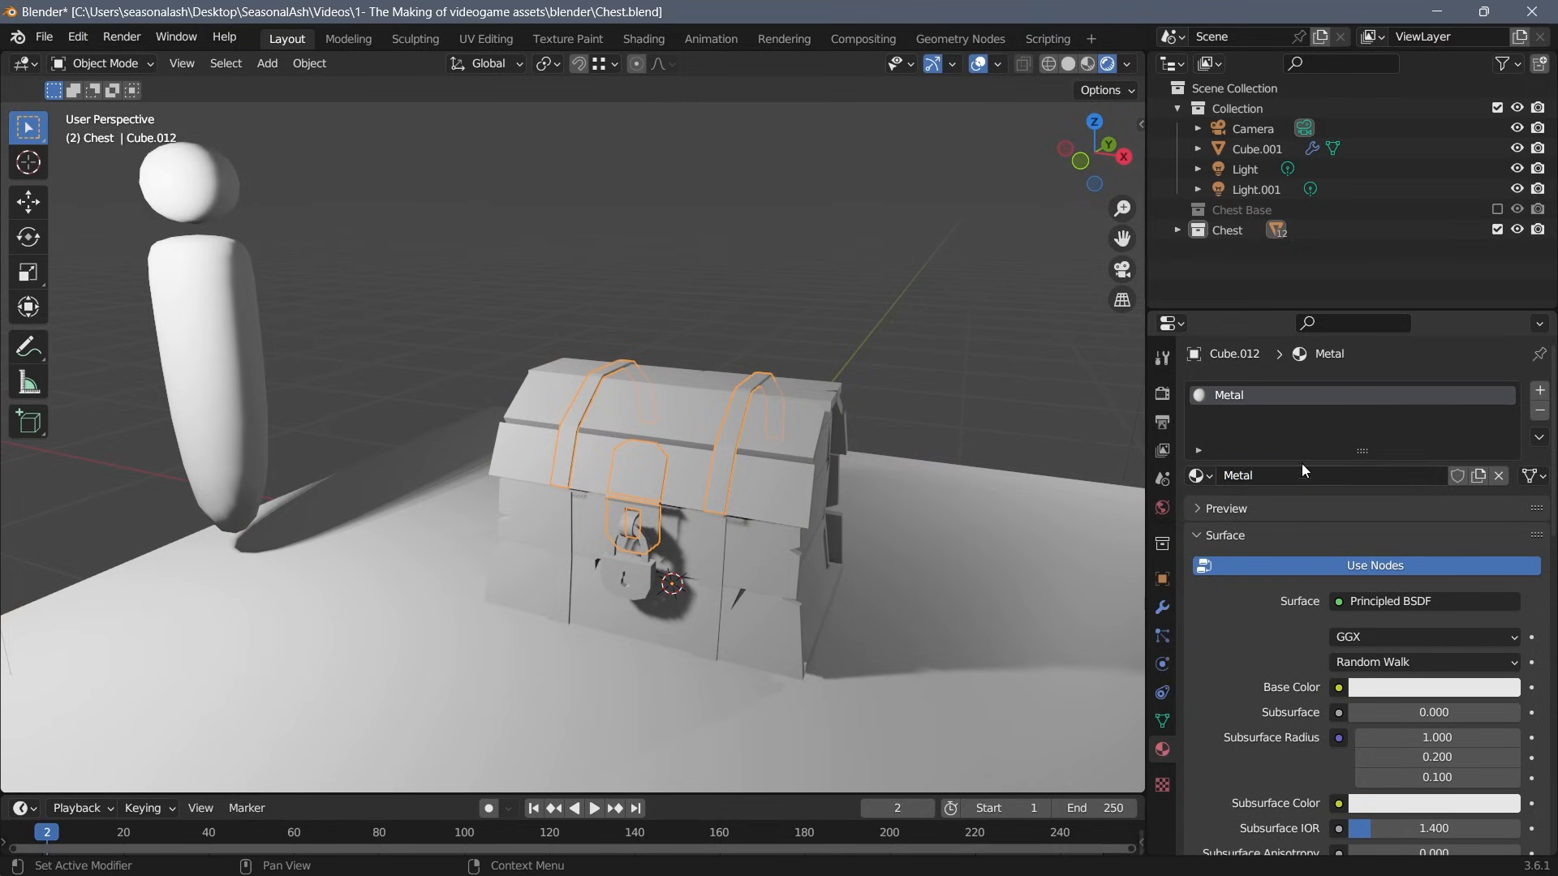
scroll(1386, 723, "down", 5)
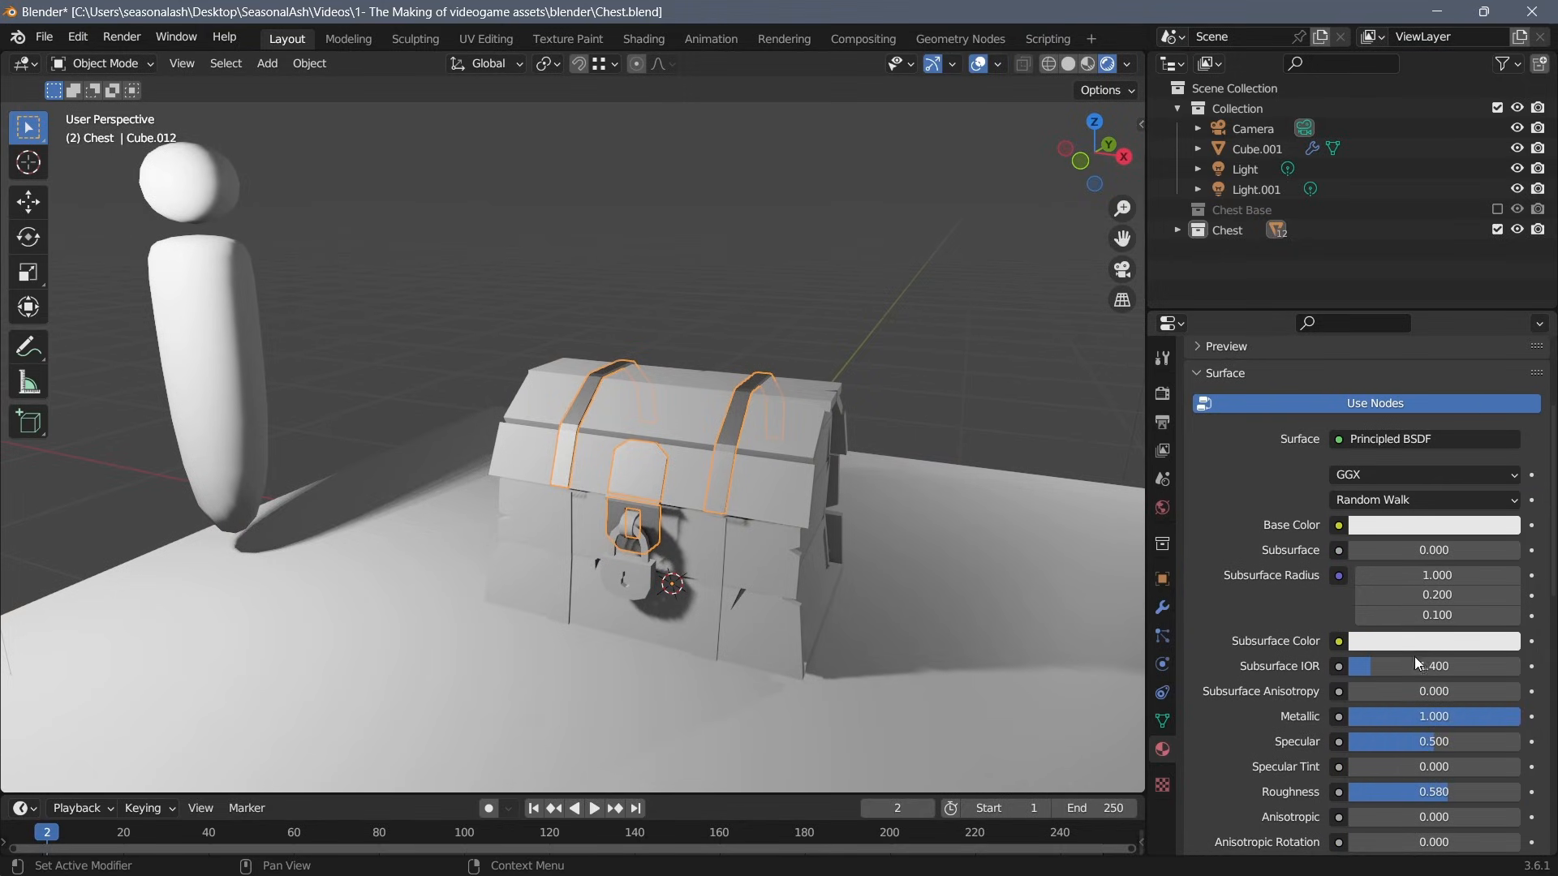
left_click(1415, 526)
Link the Metal material from the lid straps to the padlock, its latch parts and the lower straps.
left_click(619, 557)
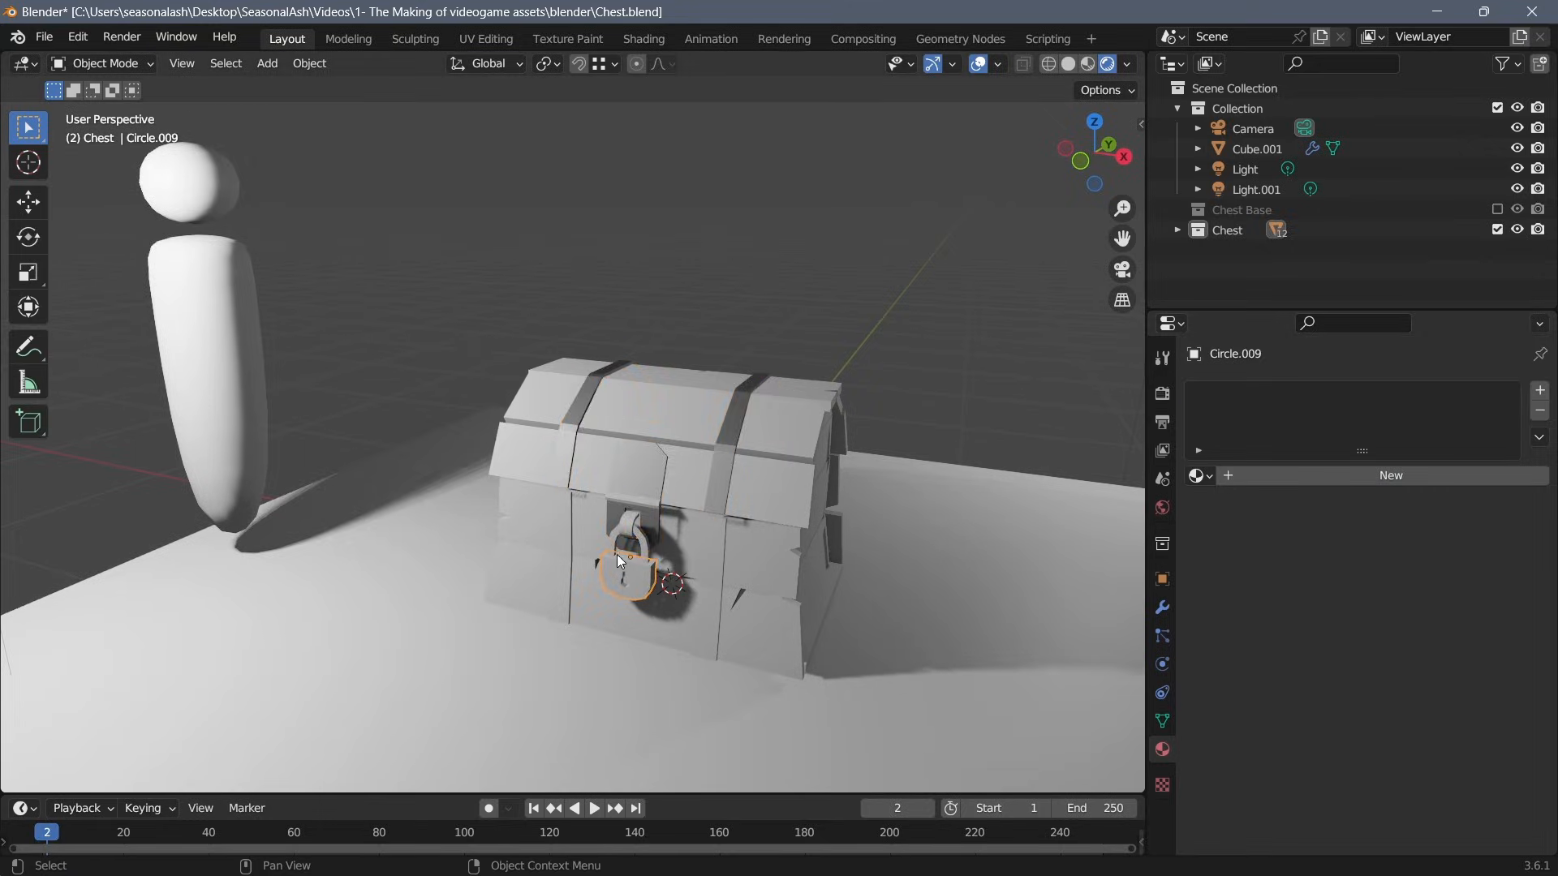
scroll(617, 554, "up", 1)
middle_click_drag(638, 529, 616, 455, "shift")
left_click(630, 421, "shift")
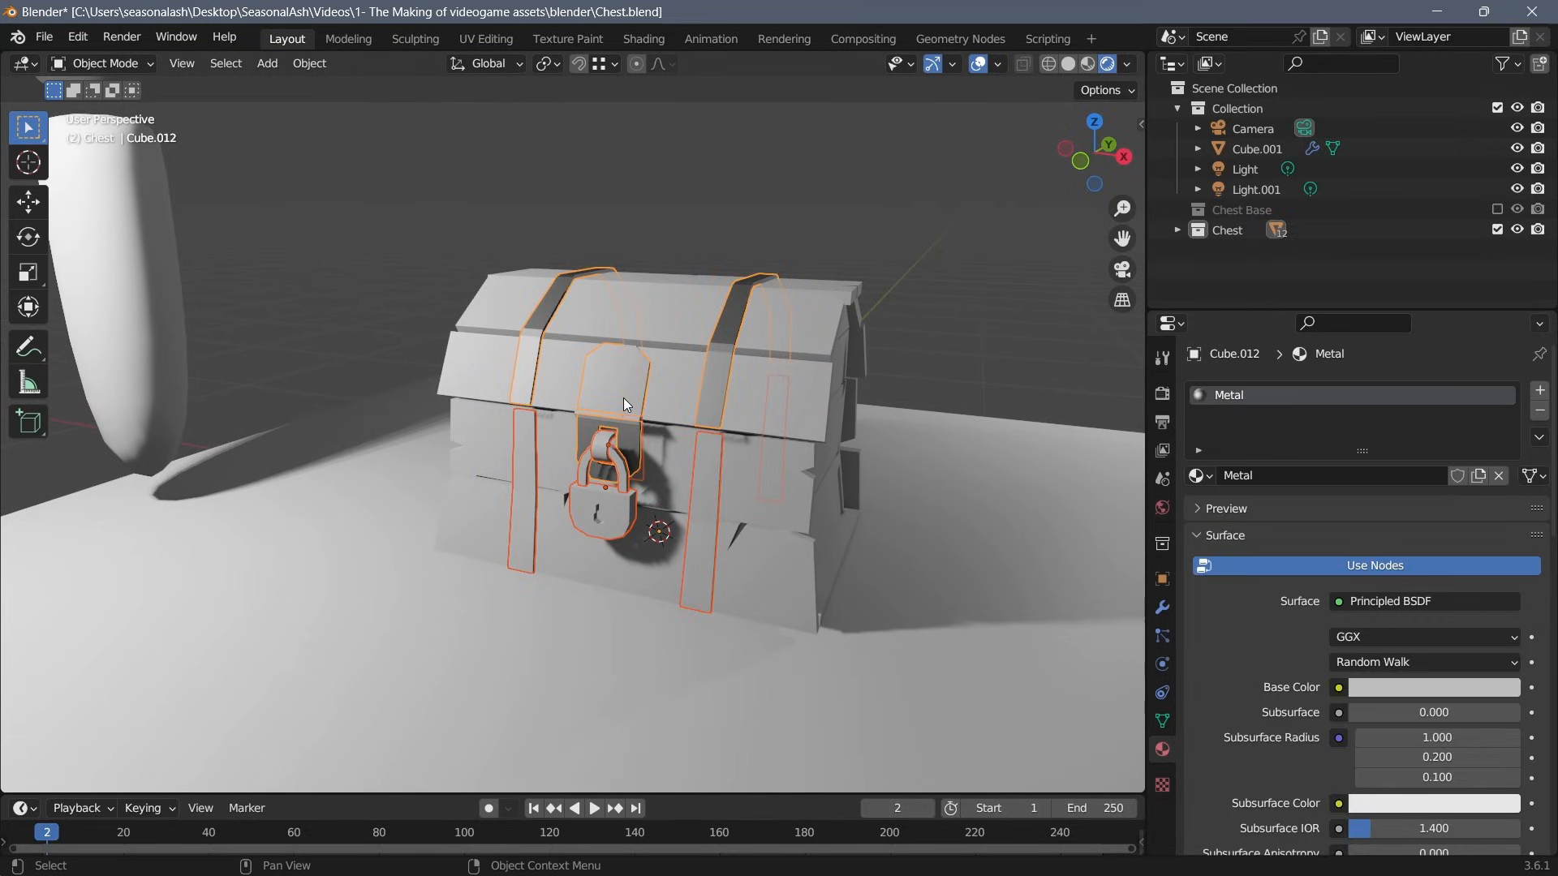
key("ctrl+l")
left_click(547, 456)
left_click(630, 420)
left_click(628, 398, "shift")
key("ctrl+l")
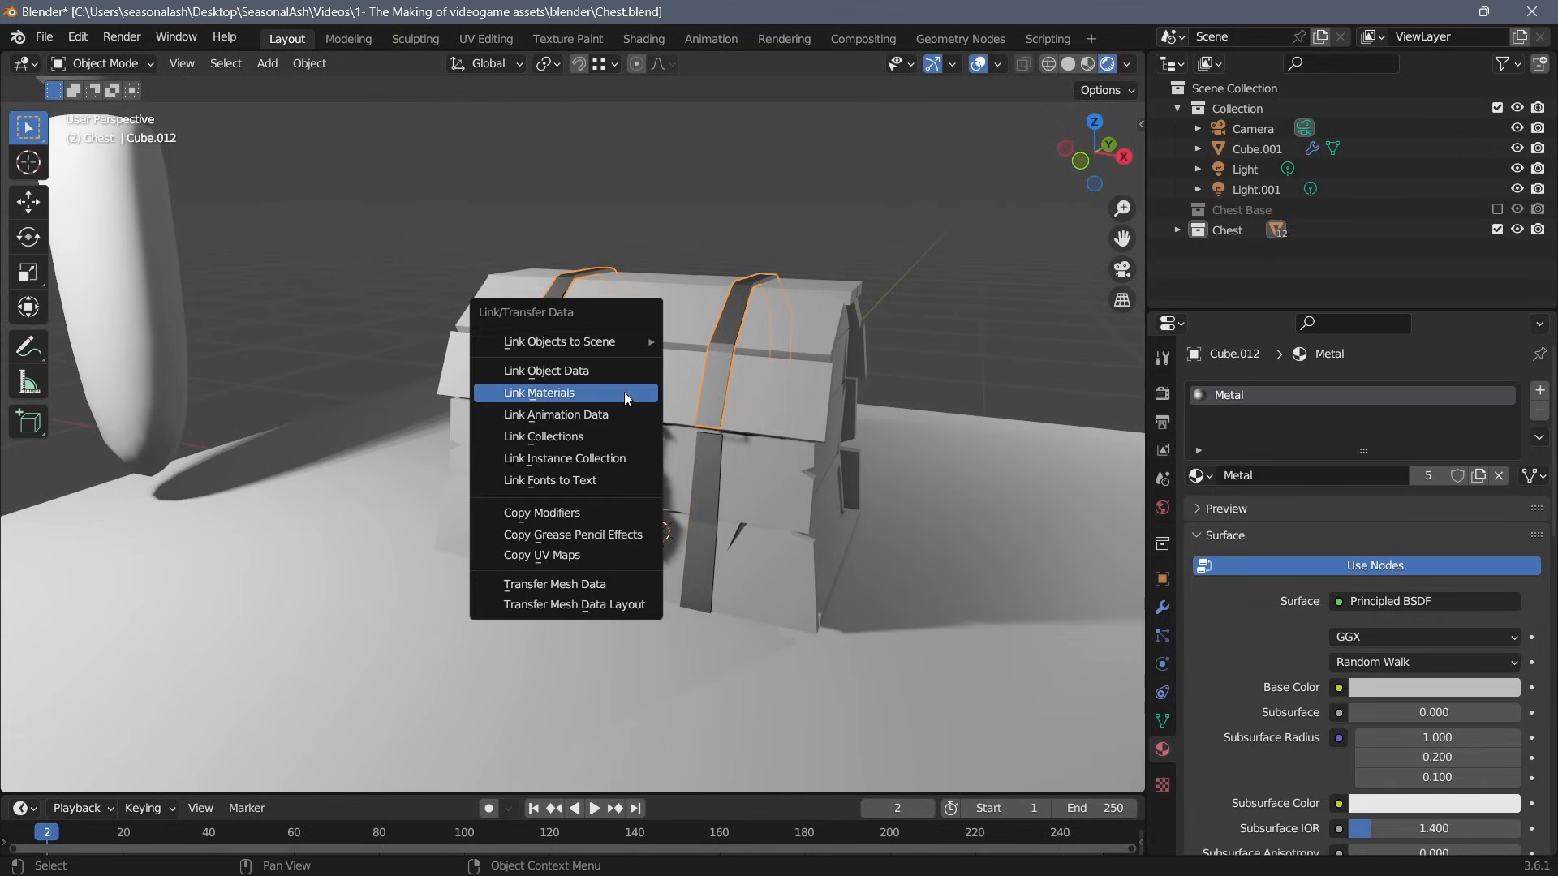
left_click(625, 392)
Link the Metal material to the hinges at the back of the chest and save the file.
middle_click_drag(860, 427, 638, 550)
key("ctrl+l")
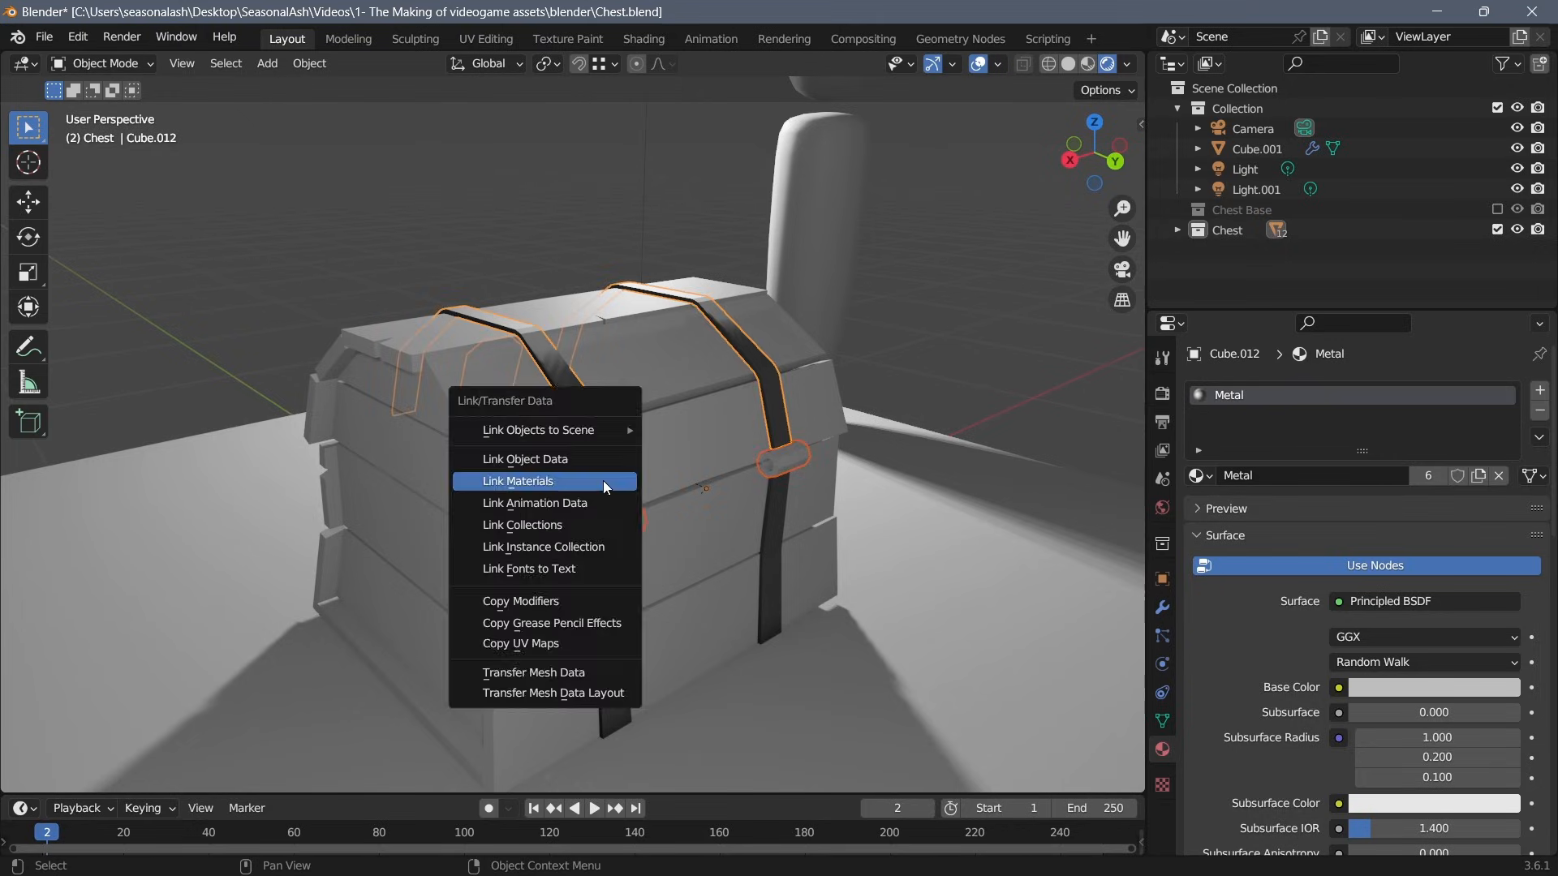
left_click(603, 481)
key("alt+a")
key("ctrl+s")
Create a Wood material on the chest lid with an orange-brown base color.
middle_click_drag(435, 416, 1039, 465)
left_click(773, 409)
left_click(1380, 476)
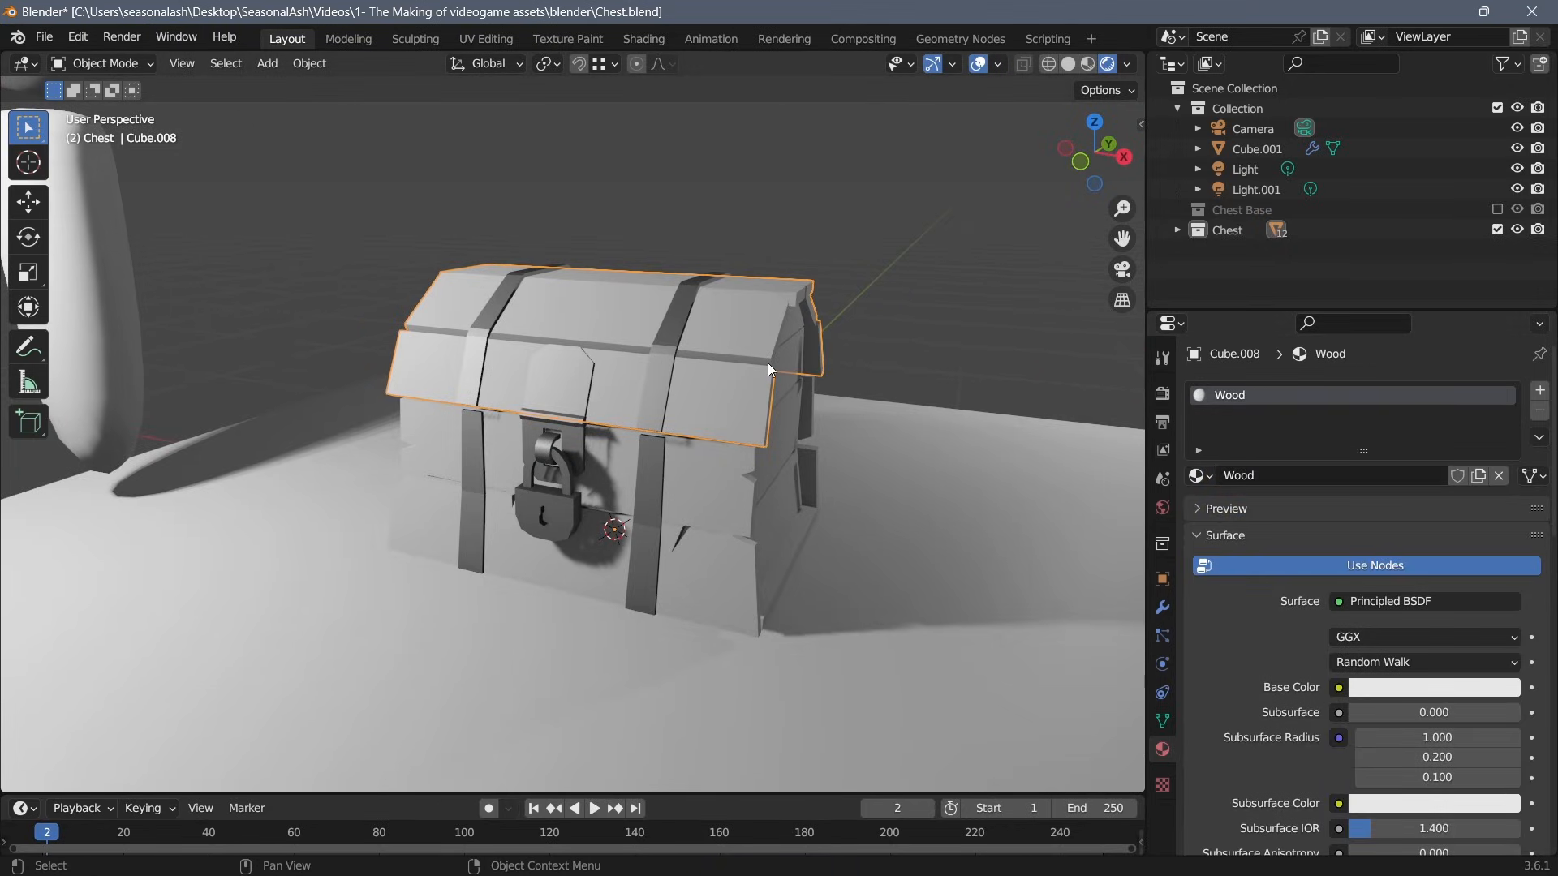
middle_click_drag(731, 398, 803, 369, "shift")
left_click(1442, 686)
left_click_drag(1409, 479, 1388, 526)
Link the lid's Wood material to the lower planks and remaining wooden parts of the chest.
left_click(842, 466)
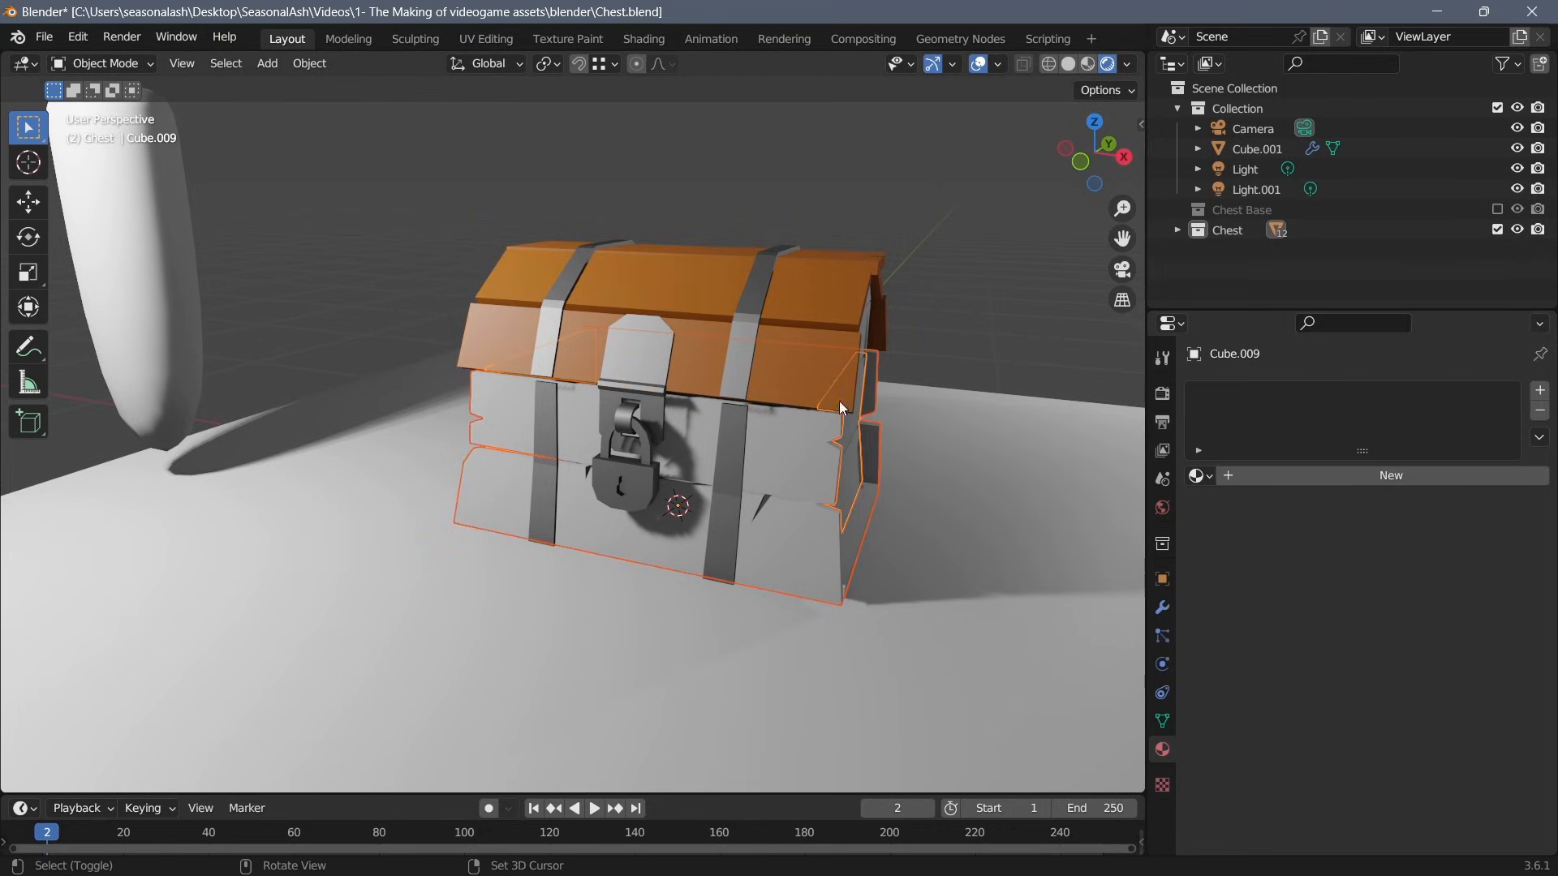
left_click(836, 371, "shift")
key("ctrl+l")
left_click(835, 371)
left_click(956, 295)
scroll(956, 295, "down", 3)
left_click(737, 369)
left_click(724, 353, "shift")
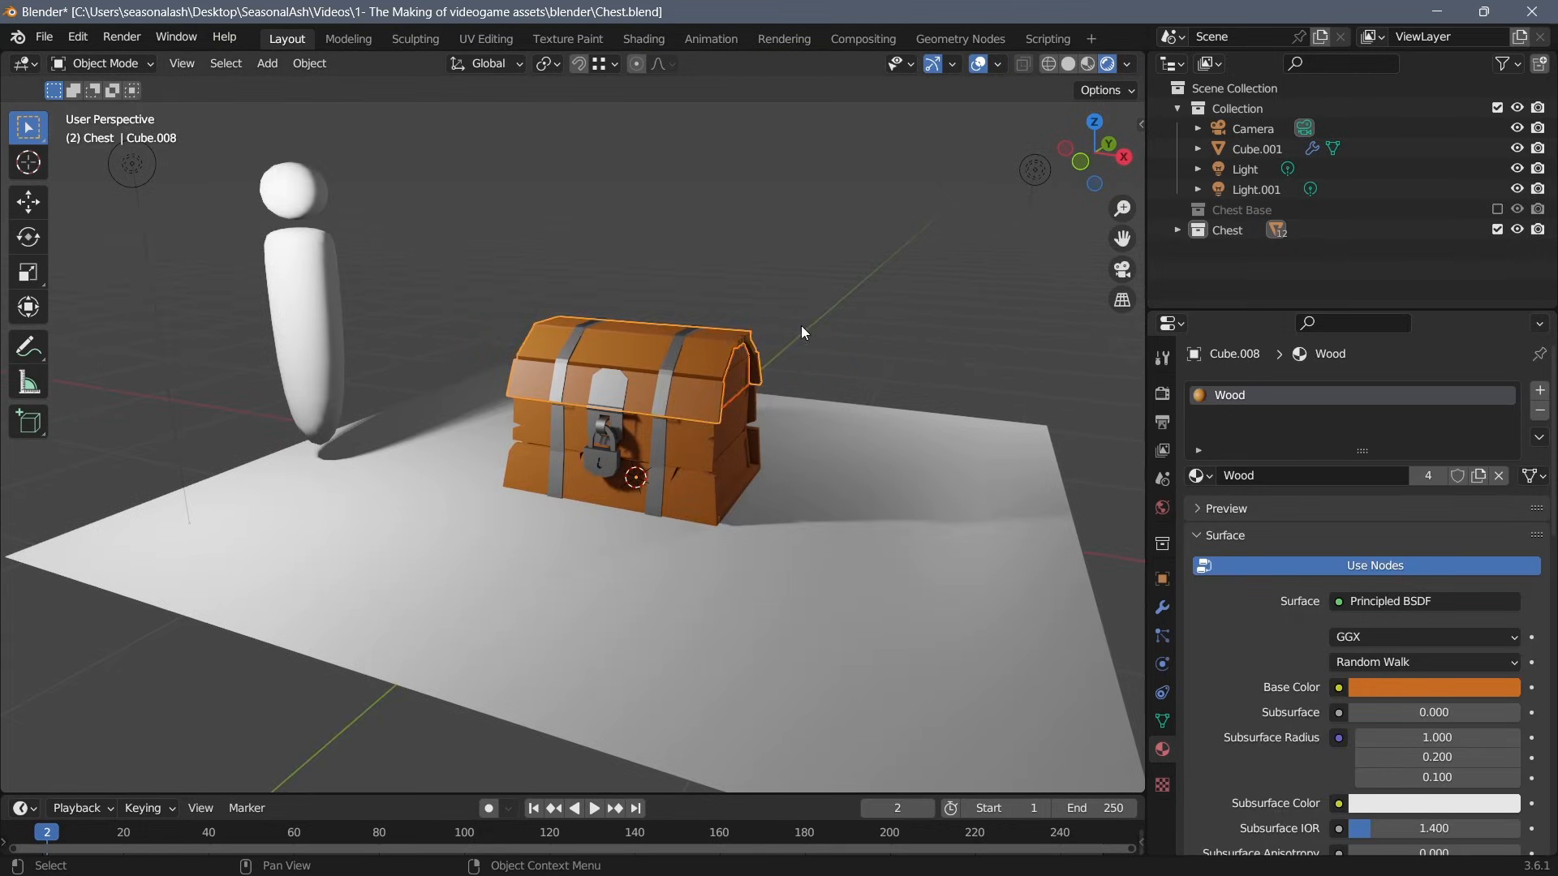
left_click(801, 324)
Clear the selection and save the colored chest in Chest.blend.
mouse_move(808, 398)
middle_mouse_down()
mouse_move(308, 401)
mouse_move(503, 427)
mouse_move(925, 418)
mouse_move(816, 411)
middle_mouse_up()
scroll(503, 427, "up", 3)
key("ctrl+s")
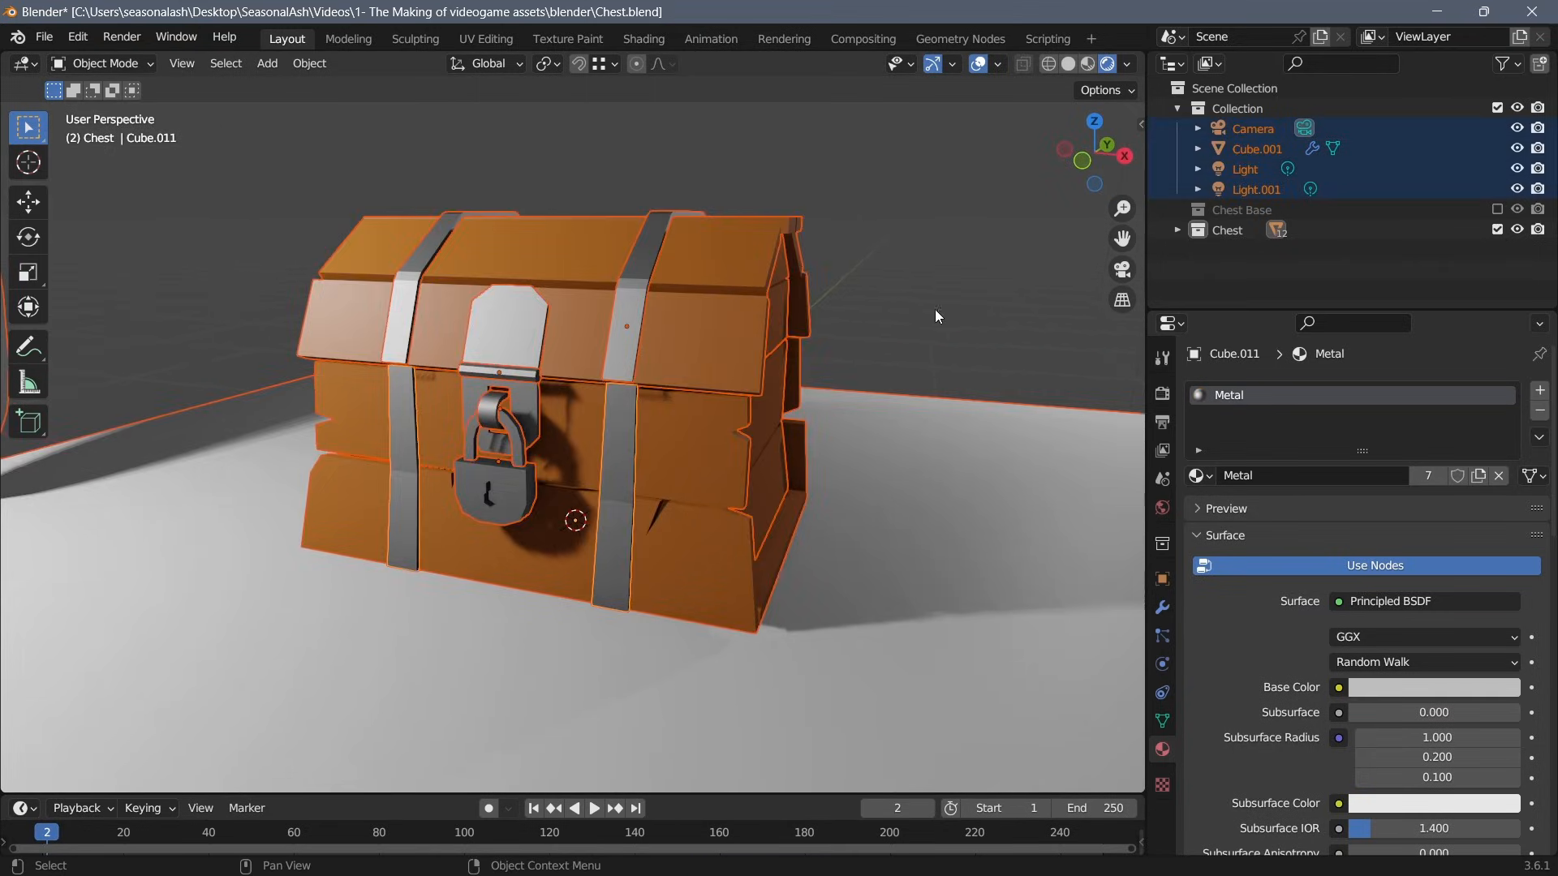
left_click(934, 309)
scroll(695, 357, "down", 3)
key("ctrl+s")
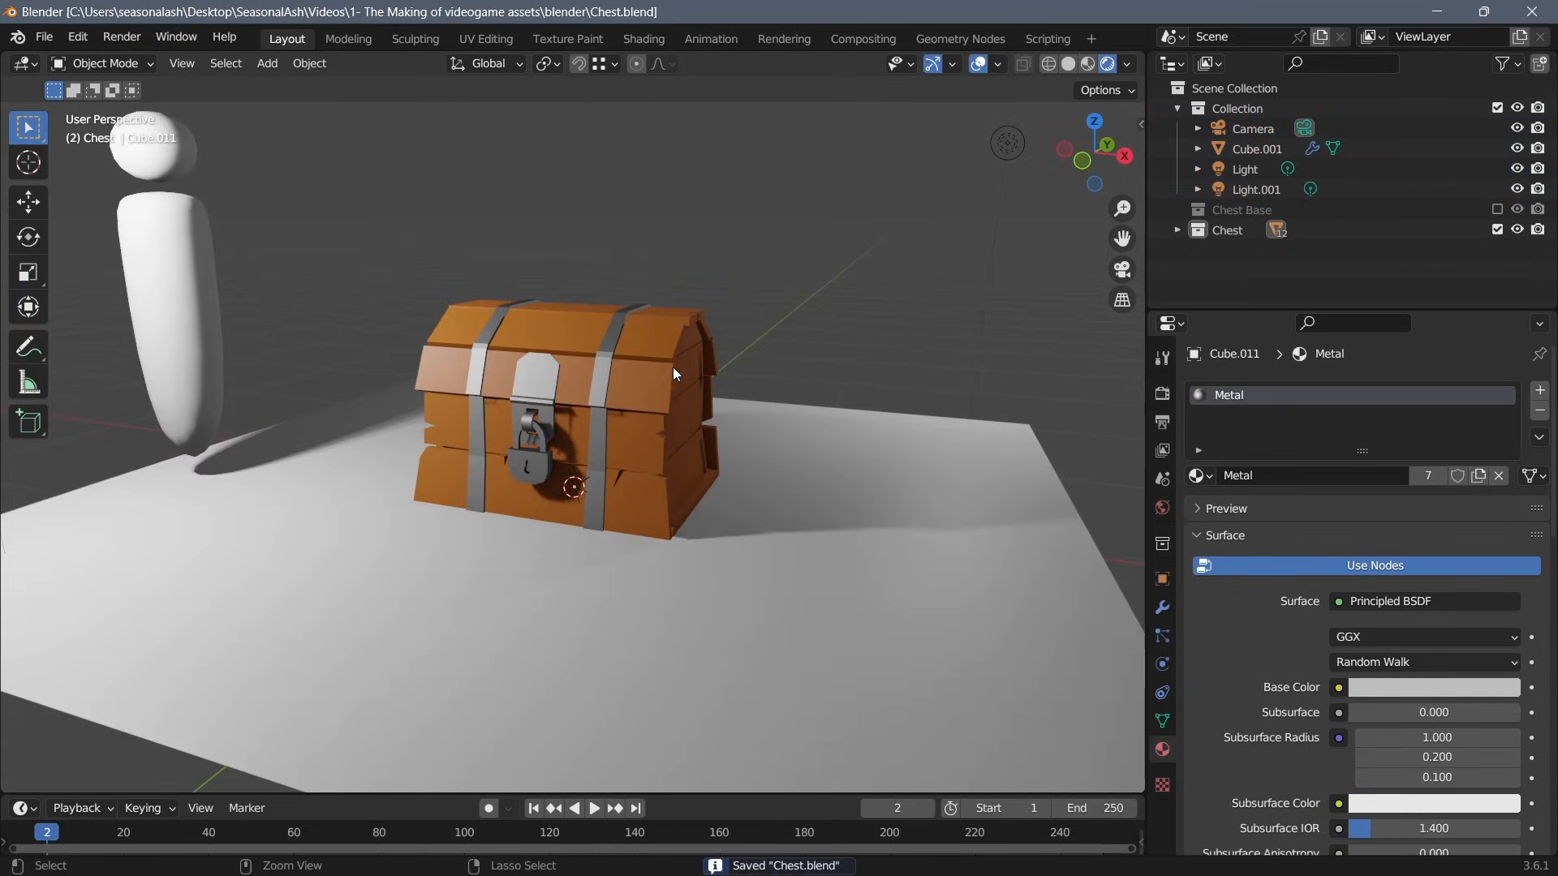
Show the lid's Wood material nodes in a Shader Editor beside the 3D view.
middle_click_drag(702, 420, 752, 457, "shift")
middle_click_drag(611, 466, 779, 402)
scroll(615, 427, "up", 1)
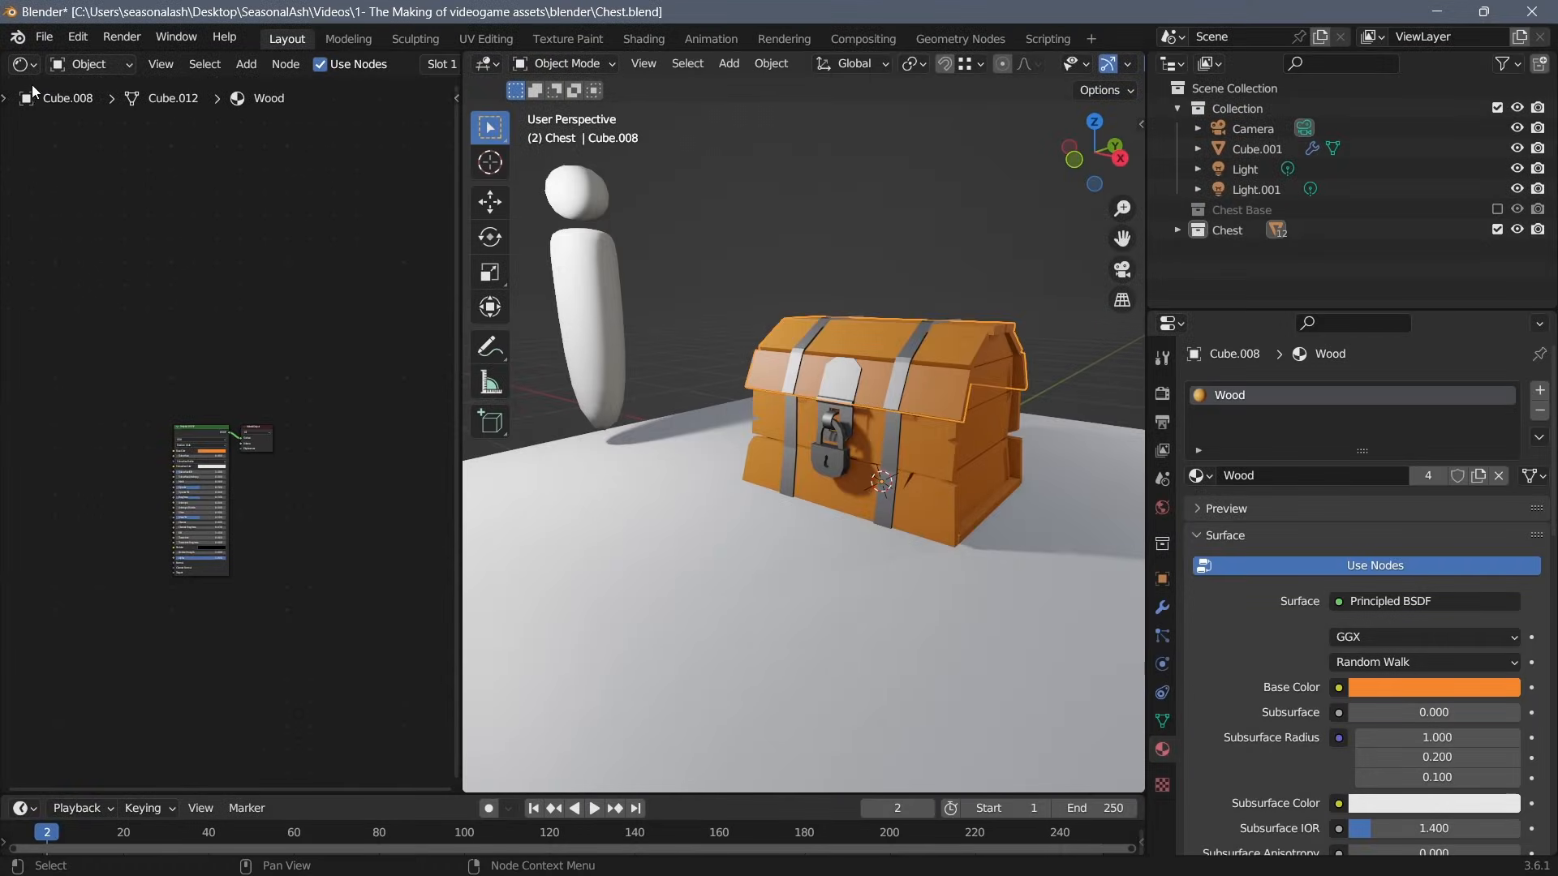
left_click(28, 70)
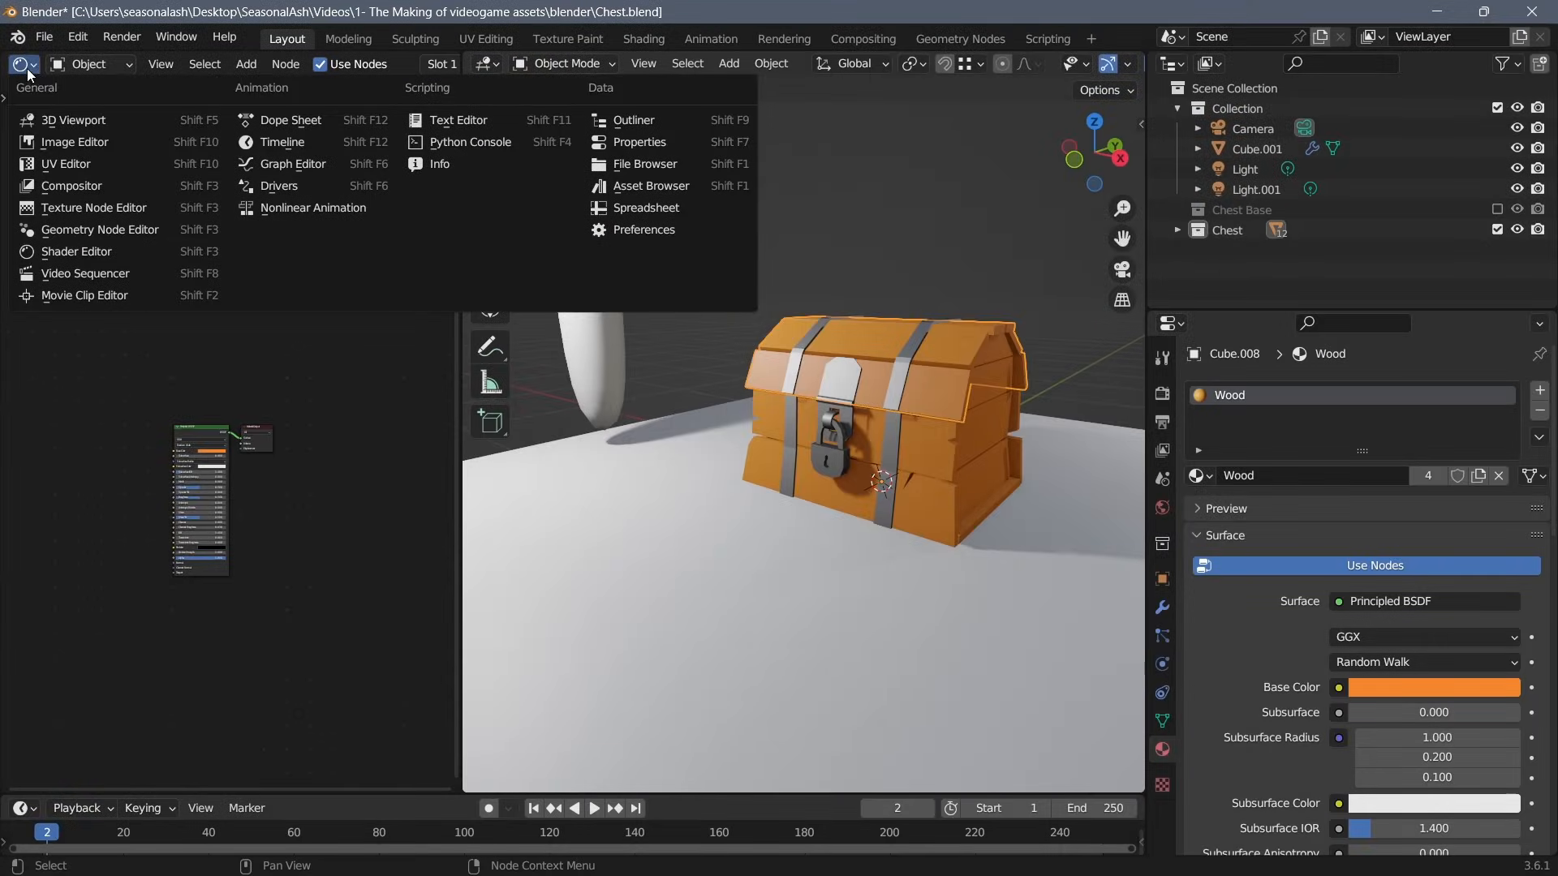
left_click(96, 254)
scroll(110, 552, "up", 4)
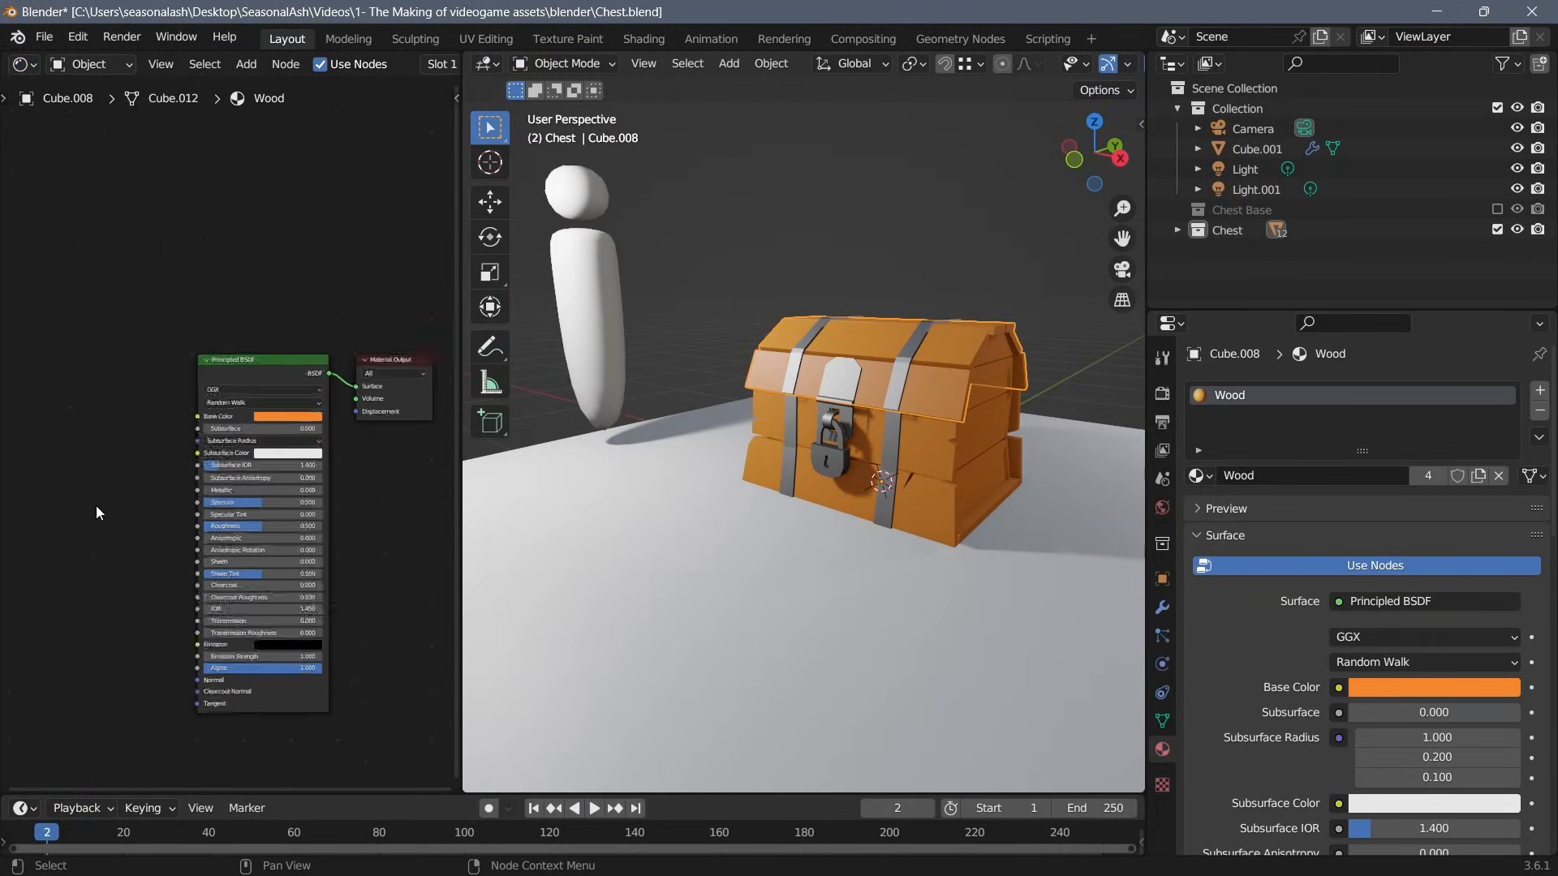
Connect a Gradient Texture to the Wood material's Base Color and add Mapping and Texture Coordinate nodes to it.
key("shift+a")
left_click(156, 379)
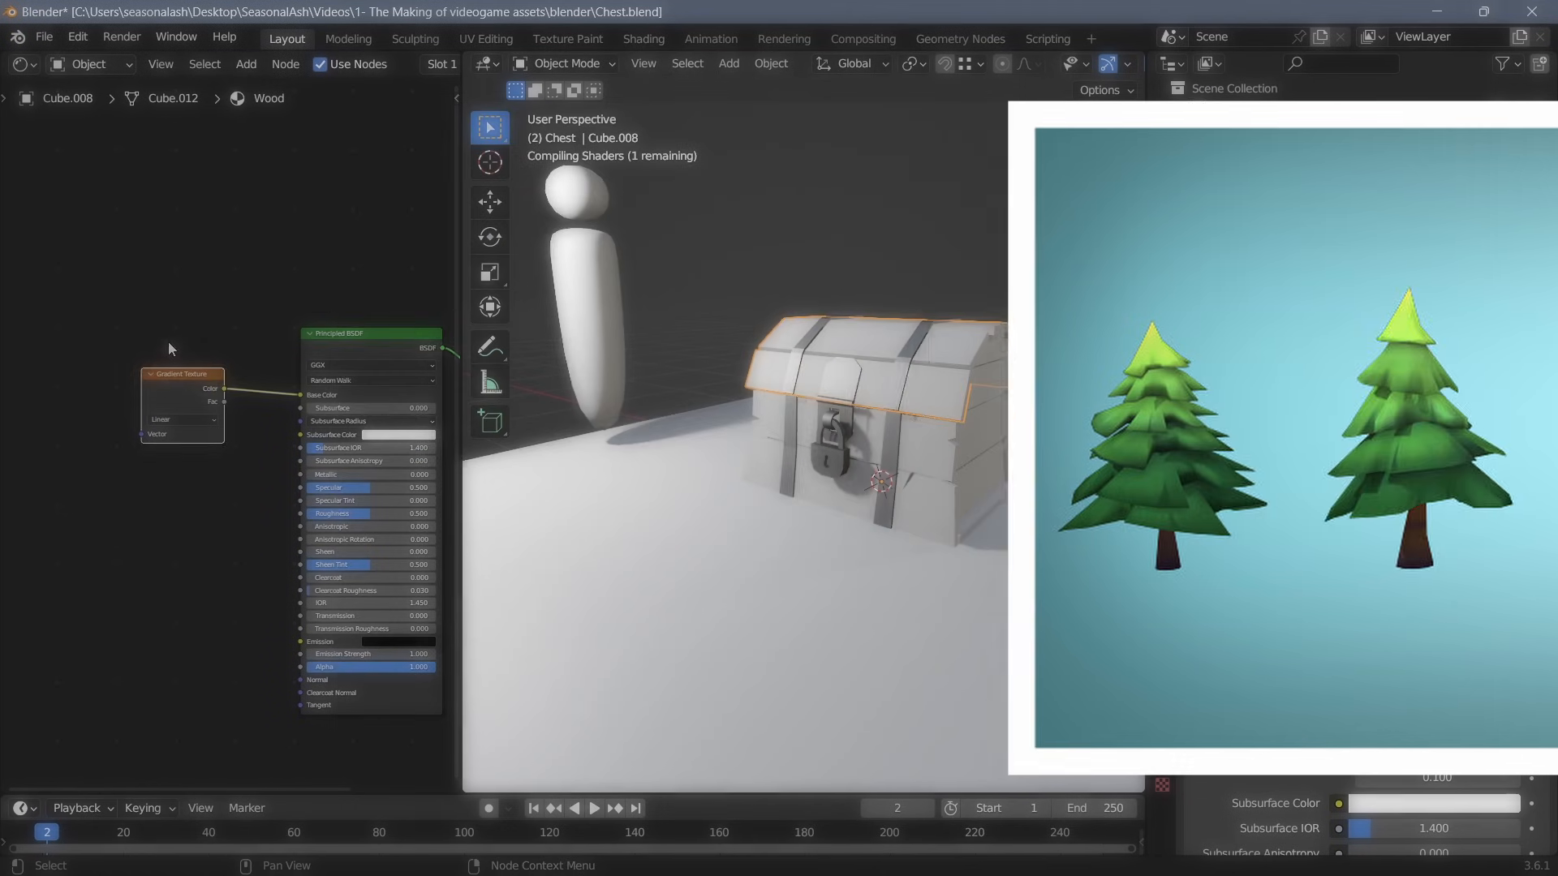
key("ctrl+t")
middle_click_drag(164, 342, 328, 335)
scroll(161, 444, "up", 5)
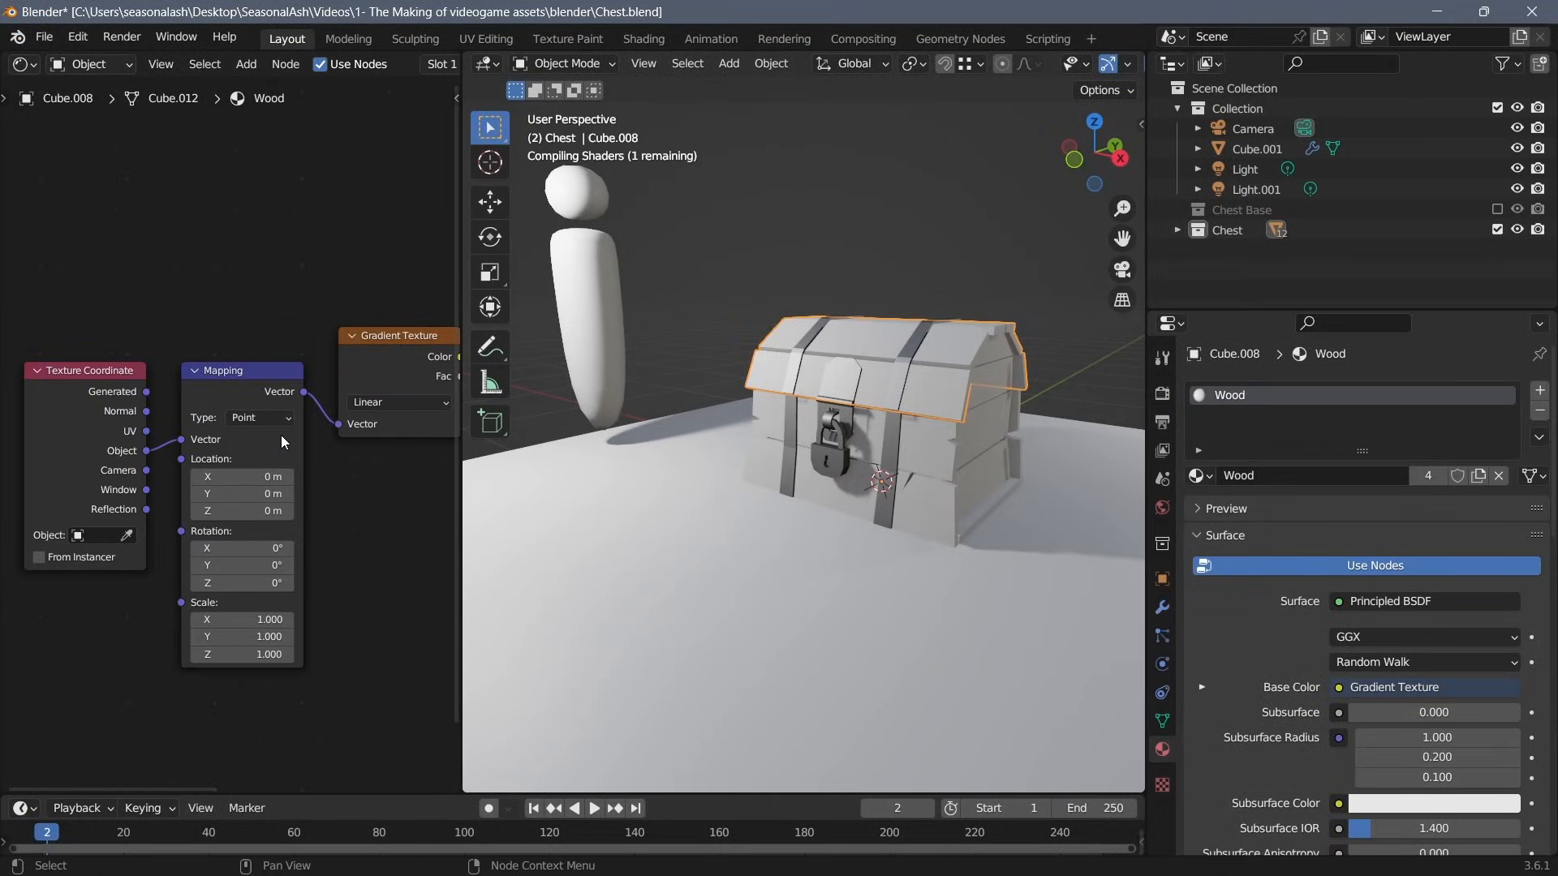
Use the chest's lower body as the Texture Coordinate object and set the Mapping node's Y rotation to 90°.
middle_click_drag(760, 516, 840, 480)
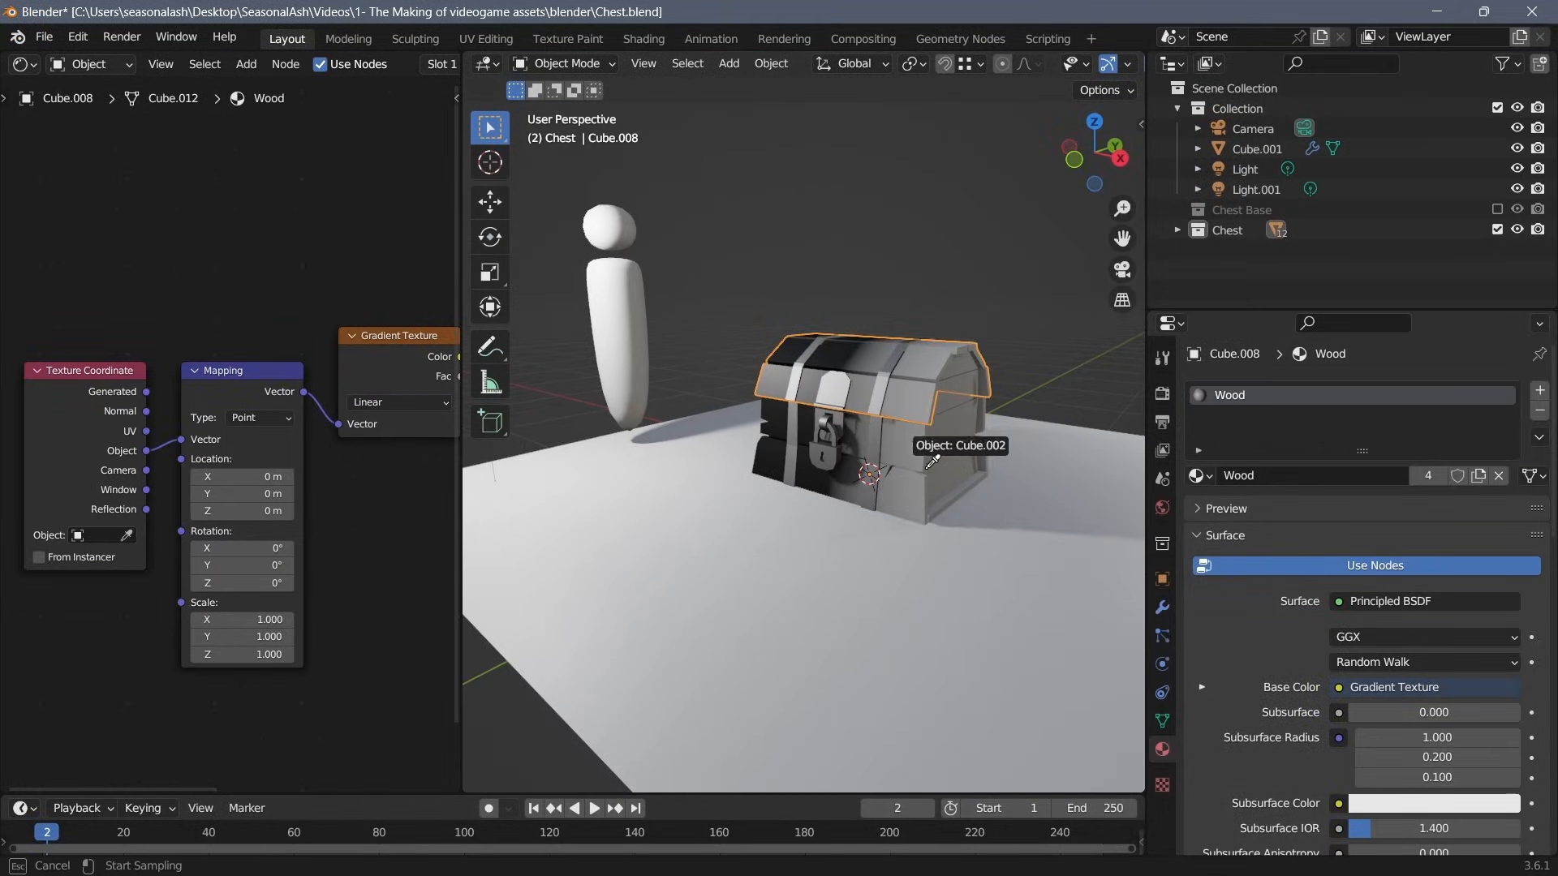
left_click(932, 461)
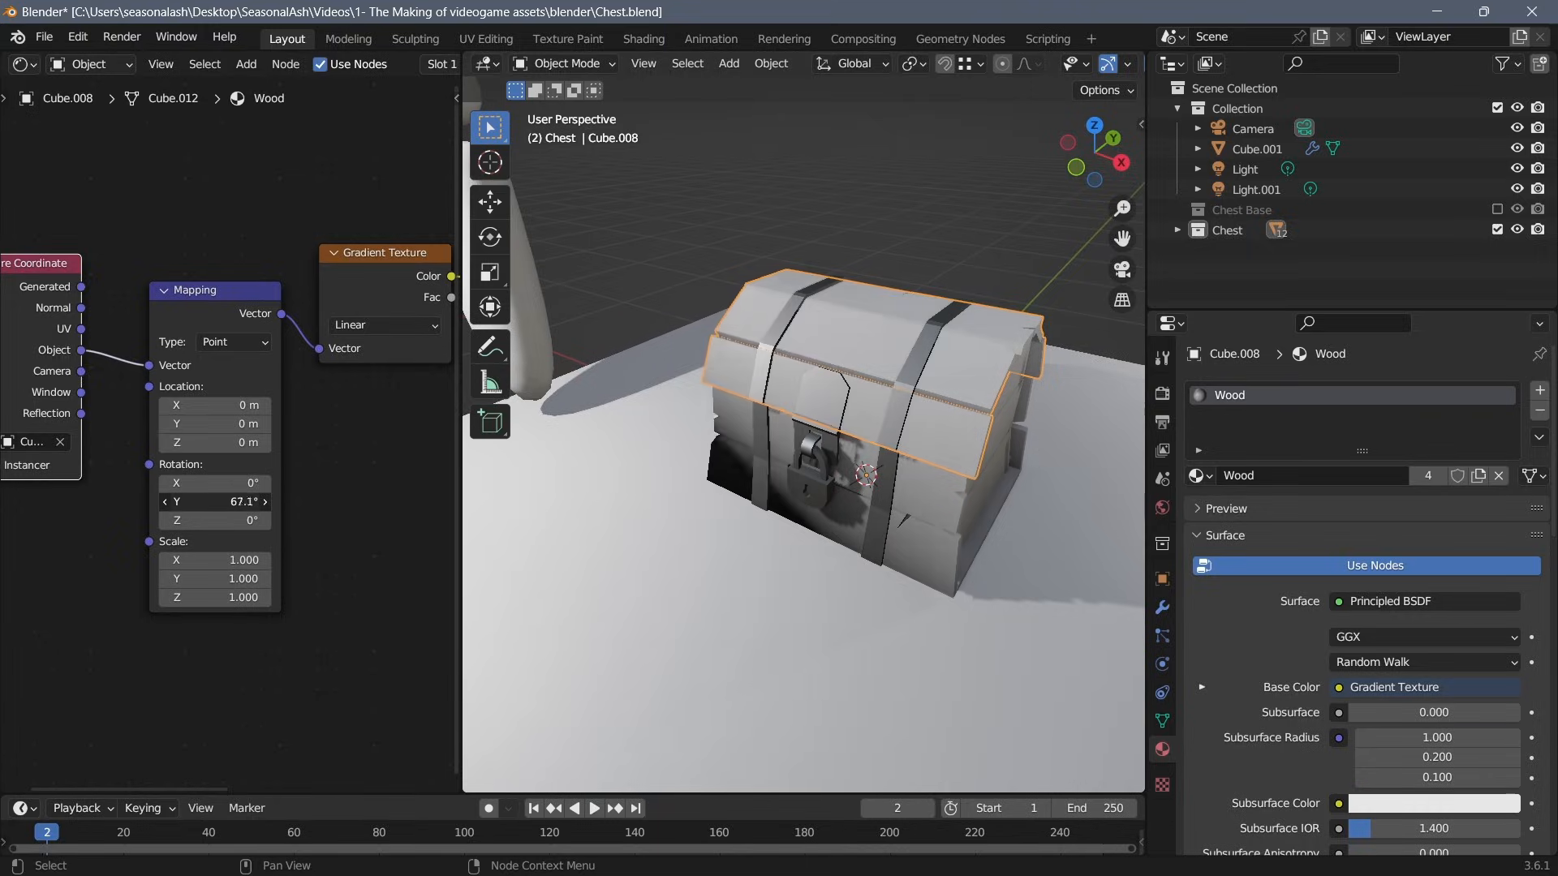
middle_click_drag(1024, 475, 998, 425)
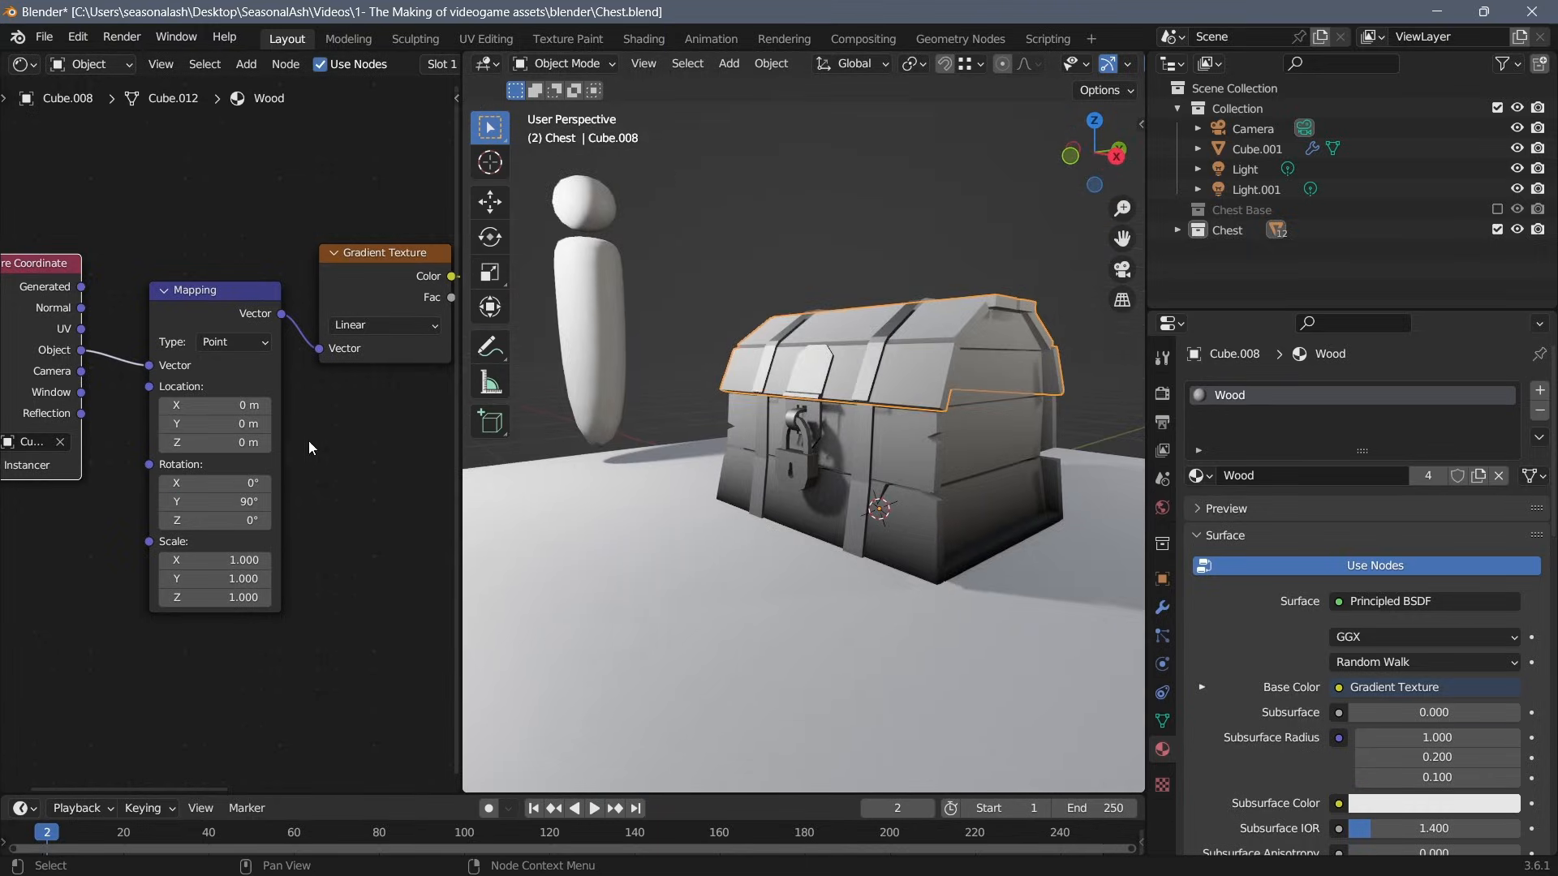
Shift the gradient by setting the Mapping node's X location to about 0.03 m.
scroll(326, 432, "up", 1)
left_click_drag(213, 403, 208, 403)
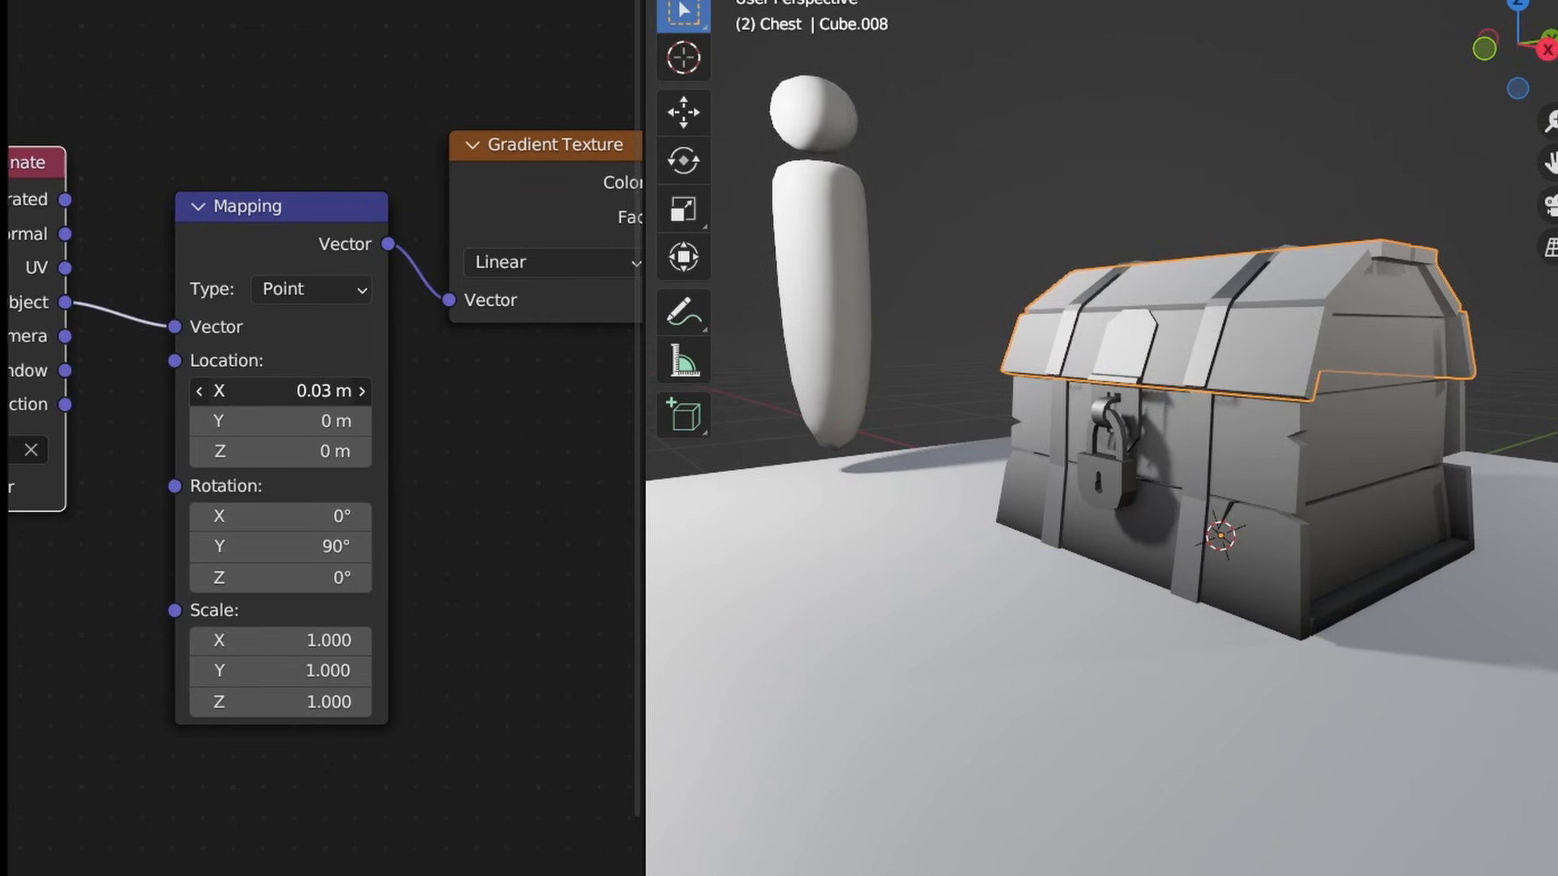
Adjust the Mapping node's Z scale and move the Principled BSDF node farther from the Gradient Texture to make room.
left_click_drag(280, 702, 200, 702)
scroll(365, 466, "down", 4)
middle_click_drag(604, 464, 382, 457)
left_click_drag(589, 161, 325, 337)
key("g")
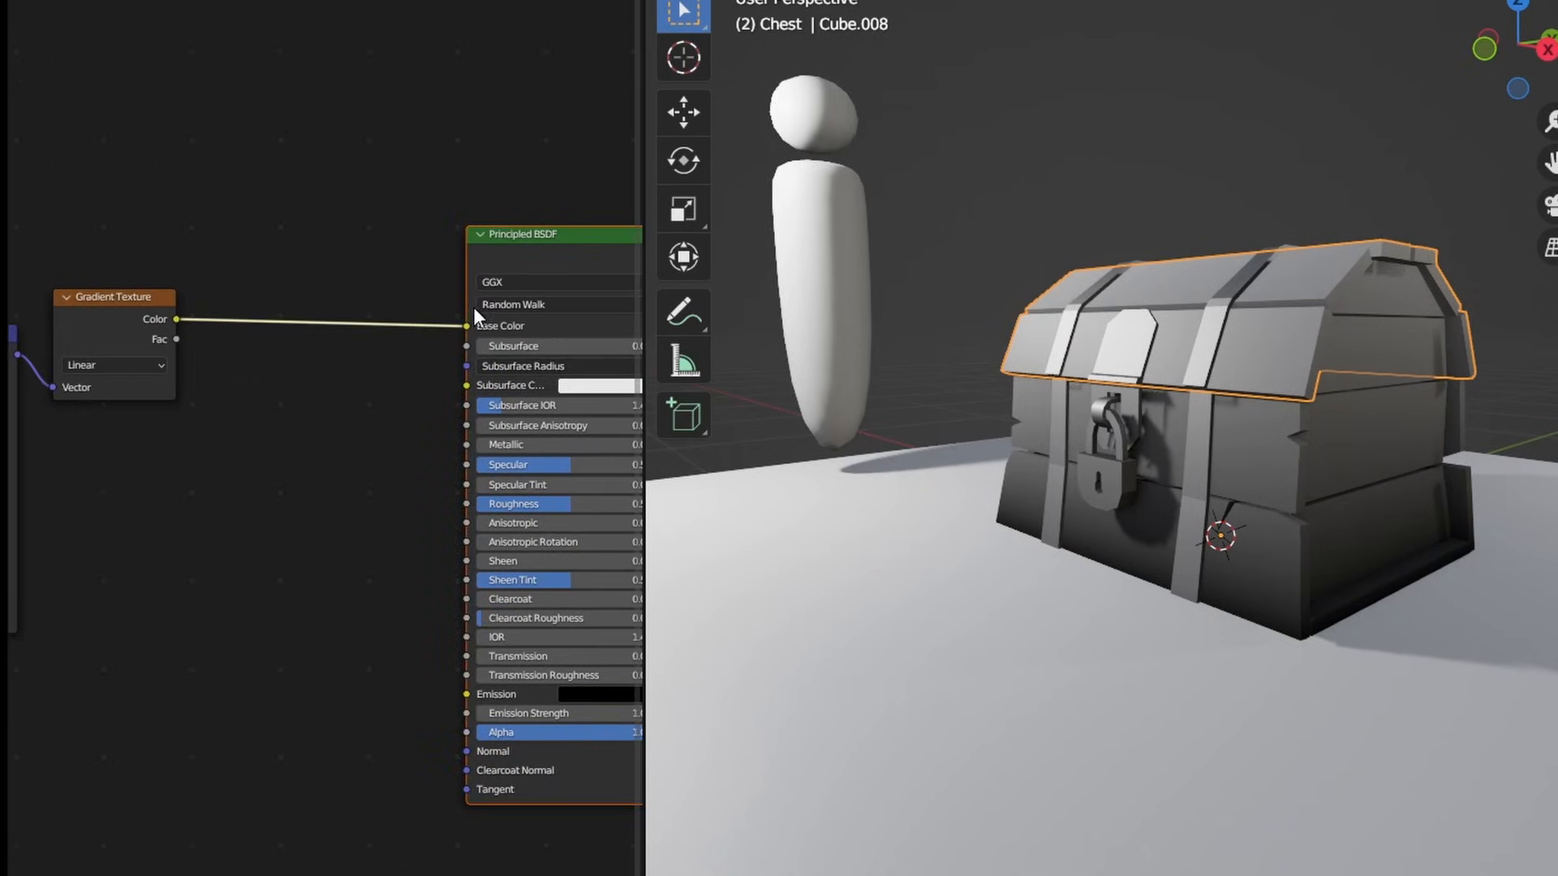
left_click(474, 307)
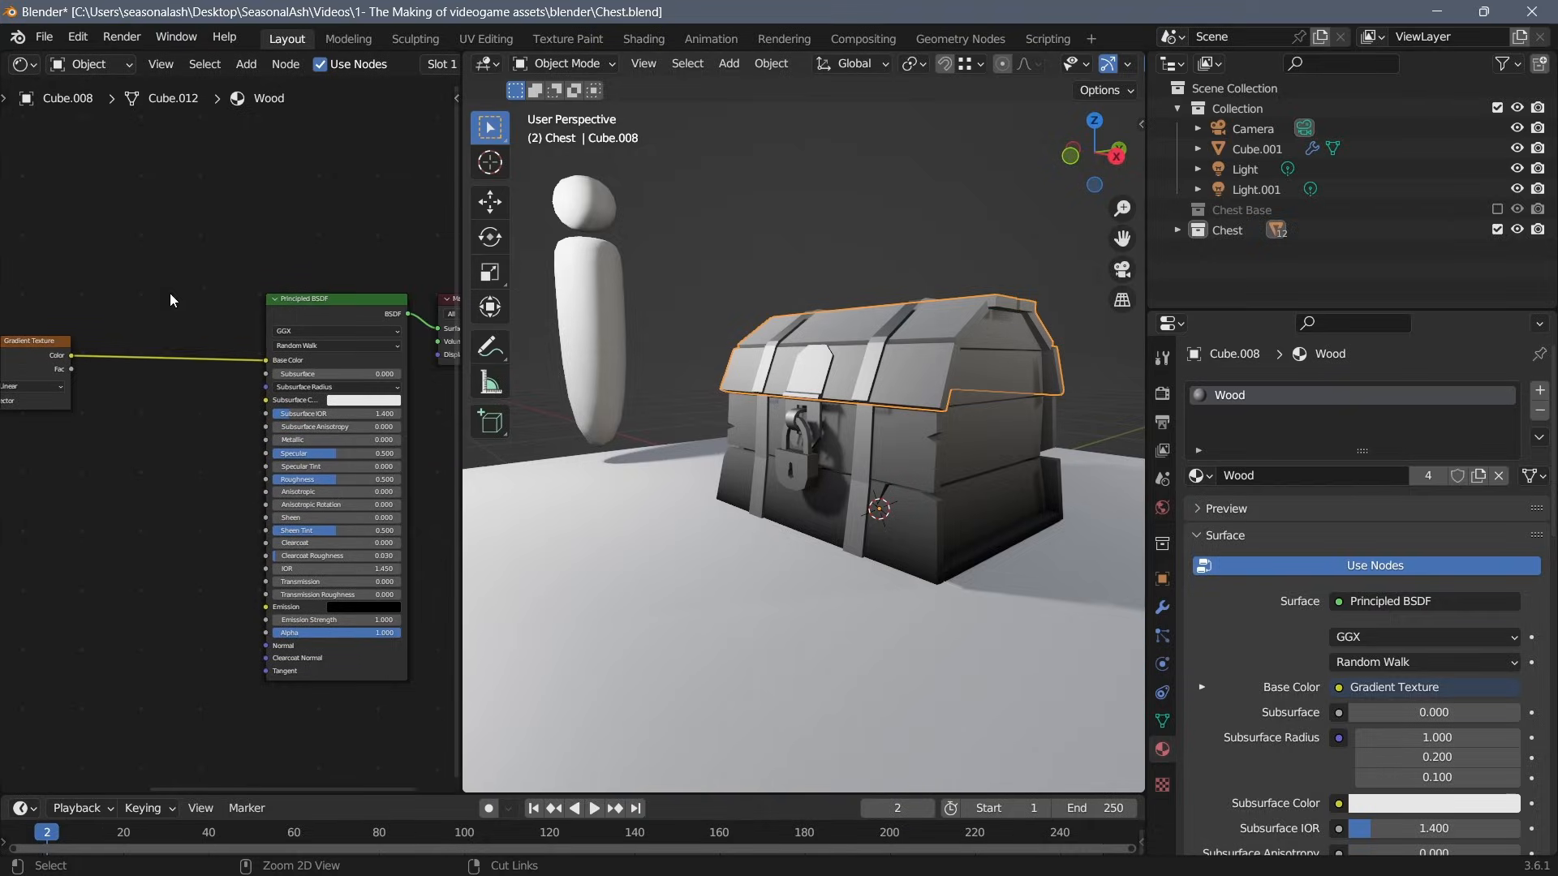
Cut the Gradient Texture's link to Base Color and insert an orange-ended Color Ramp between the two nodes.
right_click_drag(170, 296, 190, 389, "ctrl")
key("shift+a")
left_click(158, 362)
type("col")
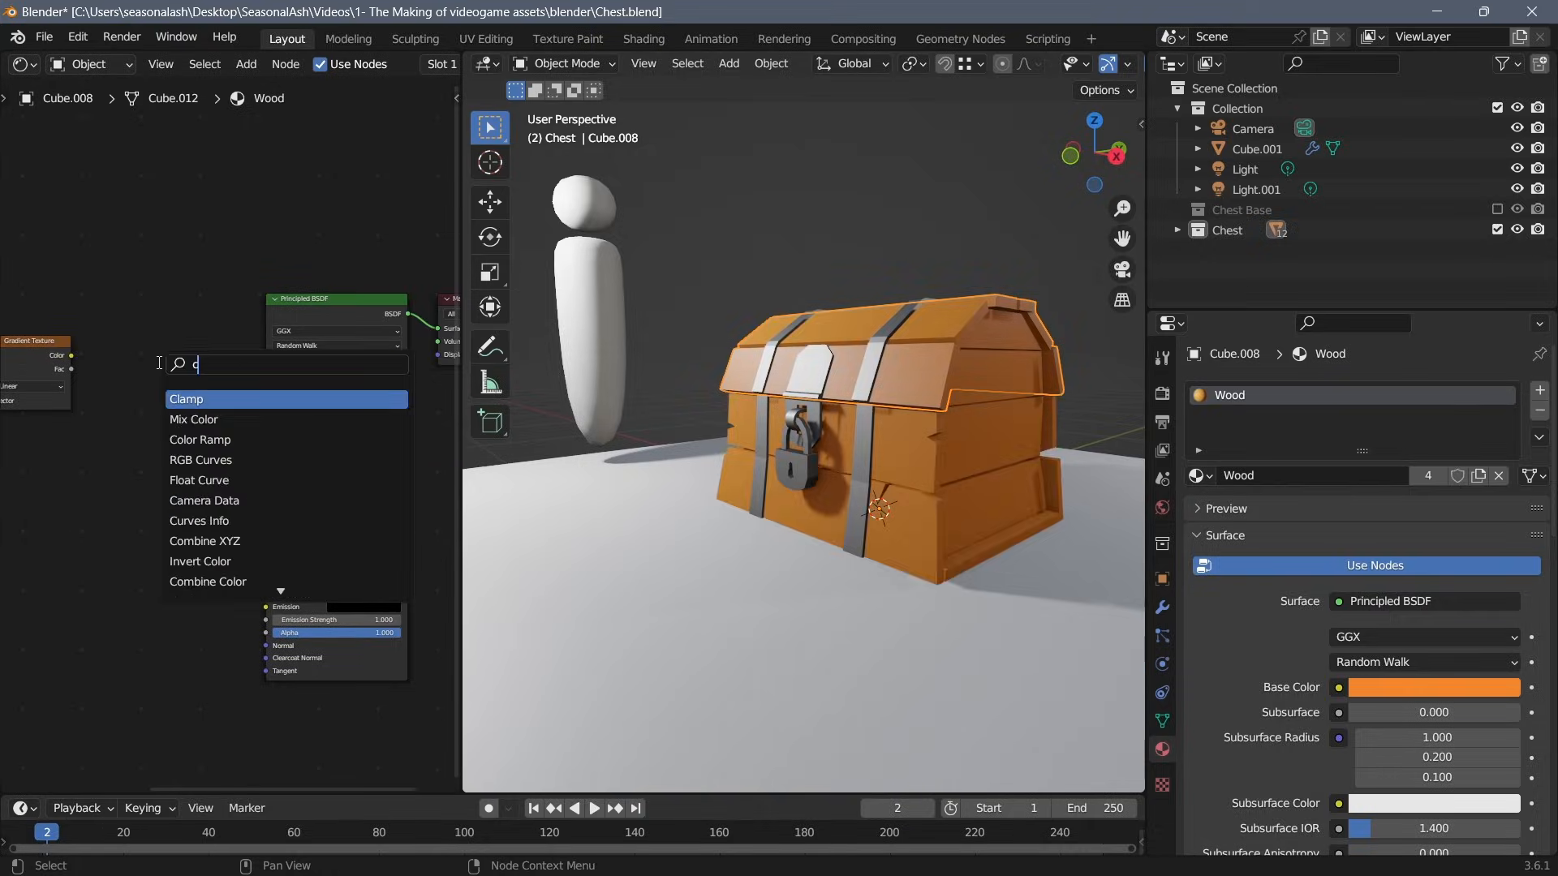
left_click(193, 421)
left_click(127, 386)
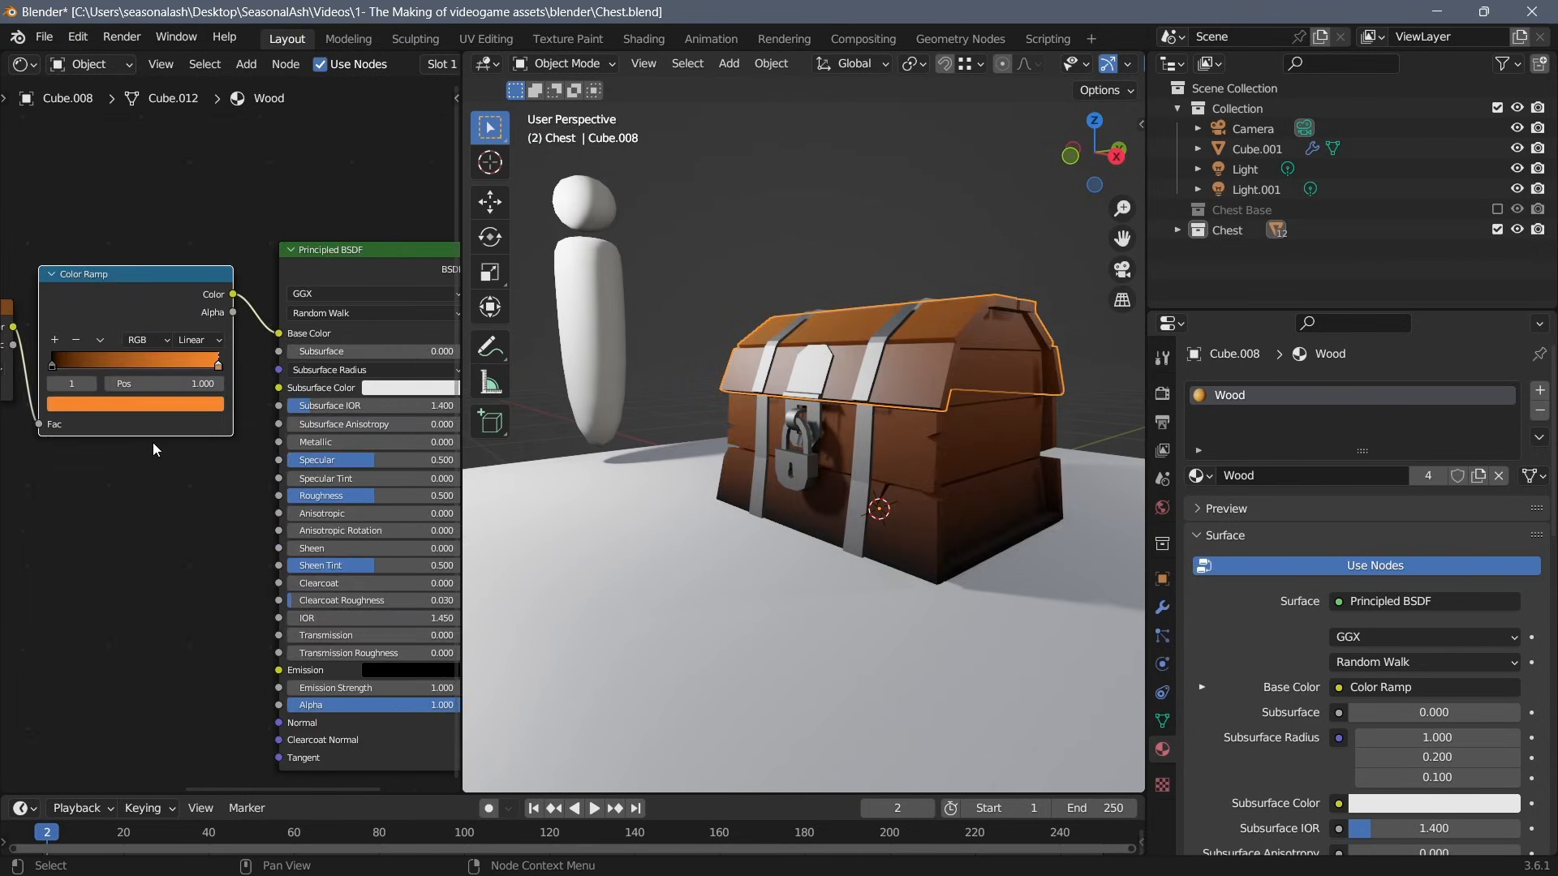
Set the Wood Color Ramp's start stop to a darker orange-brown.
scroll(63, 392, "up", 4)
left_click(129, 446)
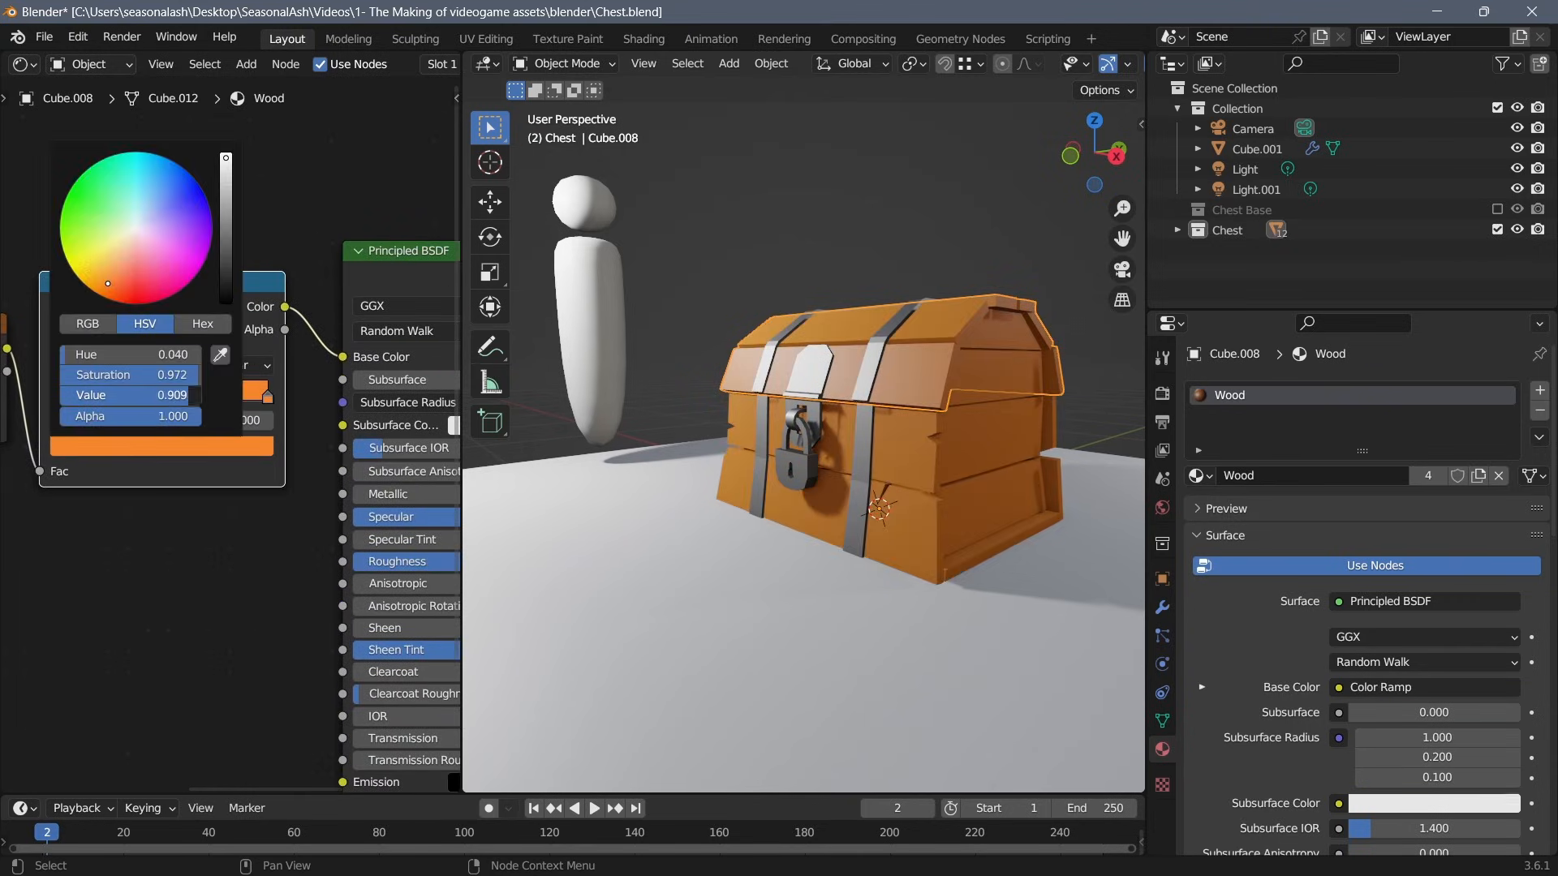
left_click_drag(235, 163, 235, 243)
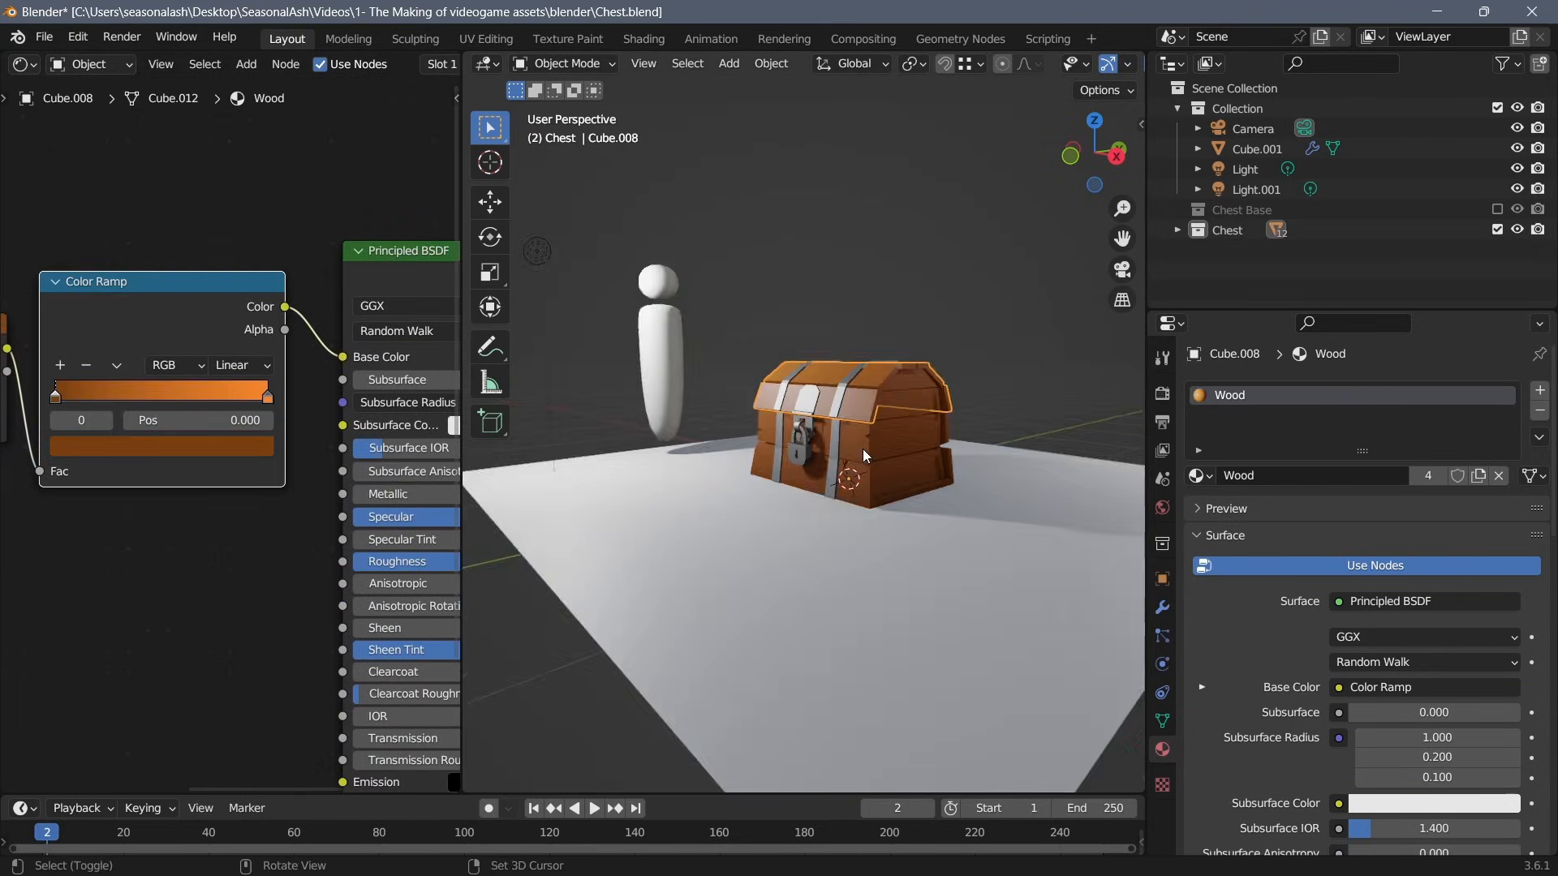
Set the Mapping node's scale to 1.070 on all axes, then save the file.
middle_click_drag(864, 449, 815, 407)
scroll(848, 373, "up", 4)
middle_click_drag(16, 623, 438, 477)
scroll(389, 483, "up", 1)
mouse_move(187, 502)
left_mouse_down()
mouse_move(187, 546)
mouse_move(243, 545)
mouse_move(186, 501)
left_mouse_up()
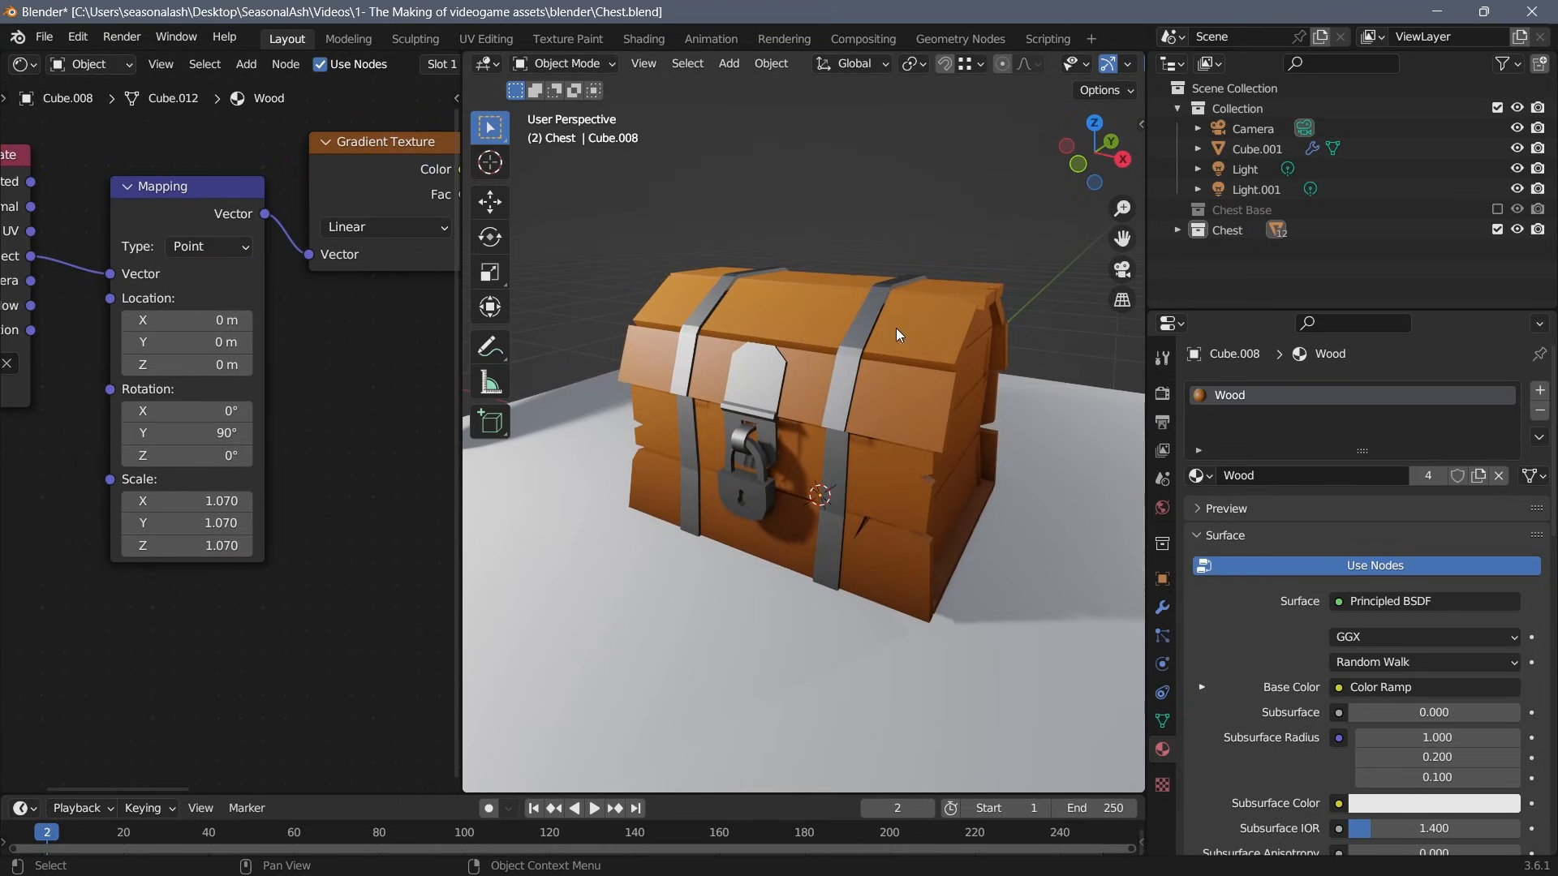
scroll(957, 314, "down", 2)
key("ctrl+s")
scroll(859, 440, "up", 5)
scroll(894, 398, "down", 3)
middle_click_drag(859, 439, 805, 441)
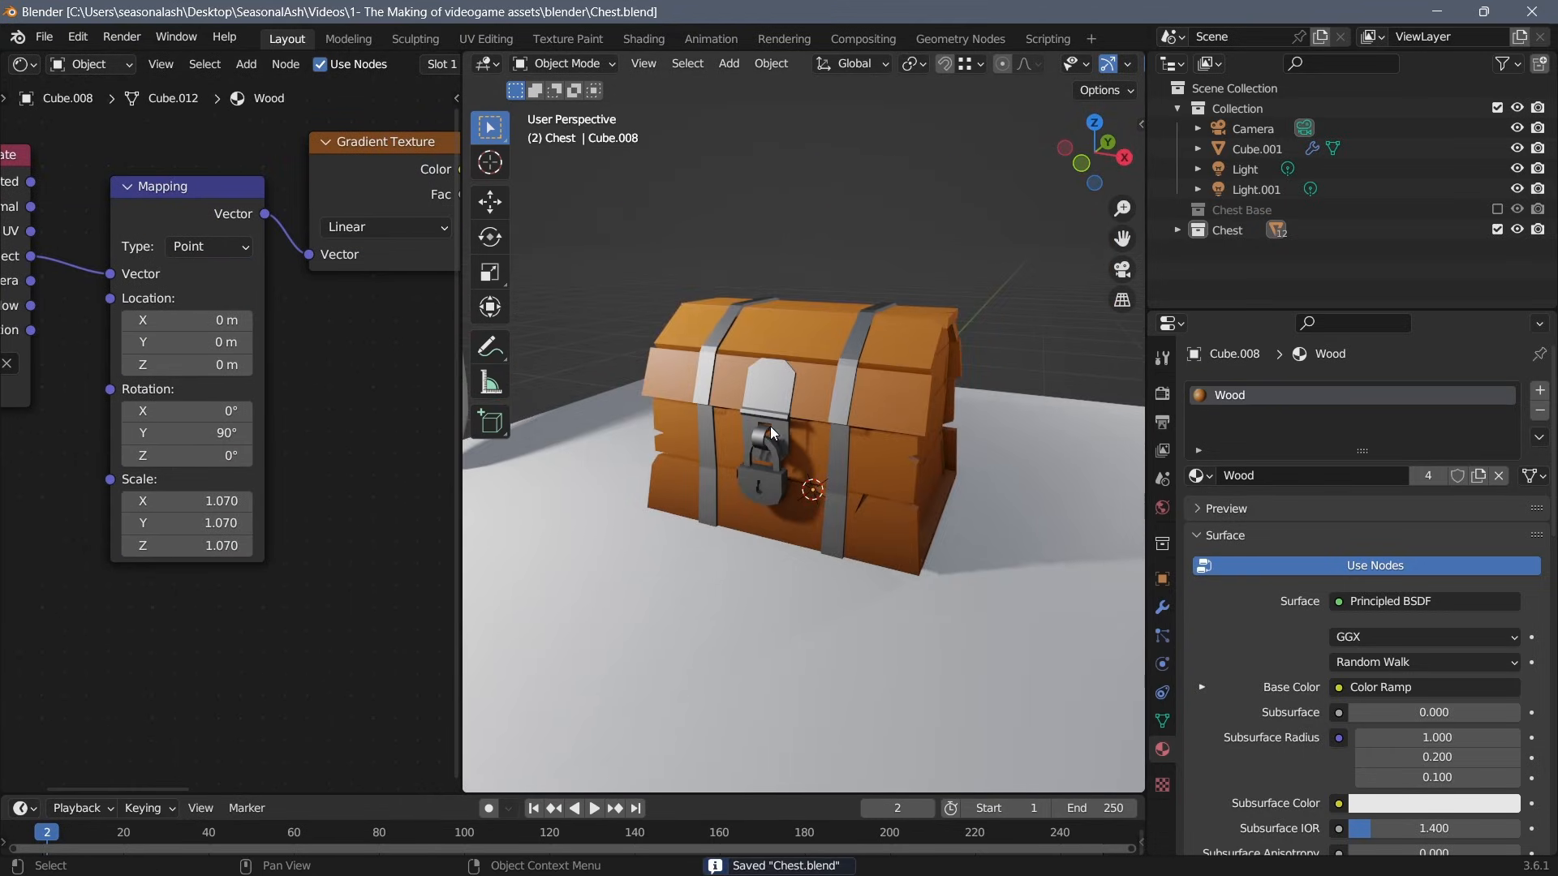
Copy the Wood material's coordinate, mapping, gradient and Color Ramp nodes.
left_click_drag(462, 422, 299, 417)
left_click(759, 396)
left_click(727, 455)
scroll(122, 361, "down", 8)
left_click_drag(300, 244, 134, 422)
key("ctrl+c")
Paste the copied gradient nodes into the Metal material and link the Color Ramp to its Base Color.
middle_click_drag(162, 406, 67, 407)
left_click(799, 399)
key("ctrl+v")
key("g")
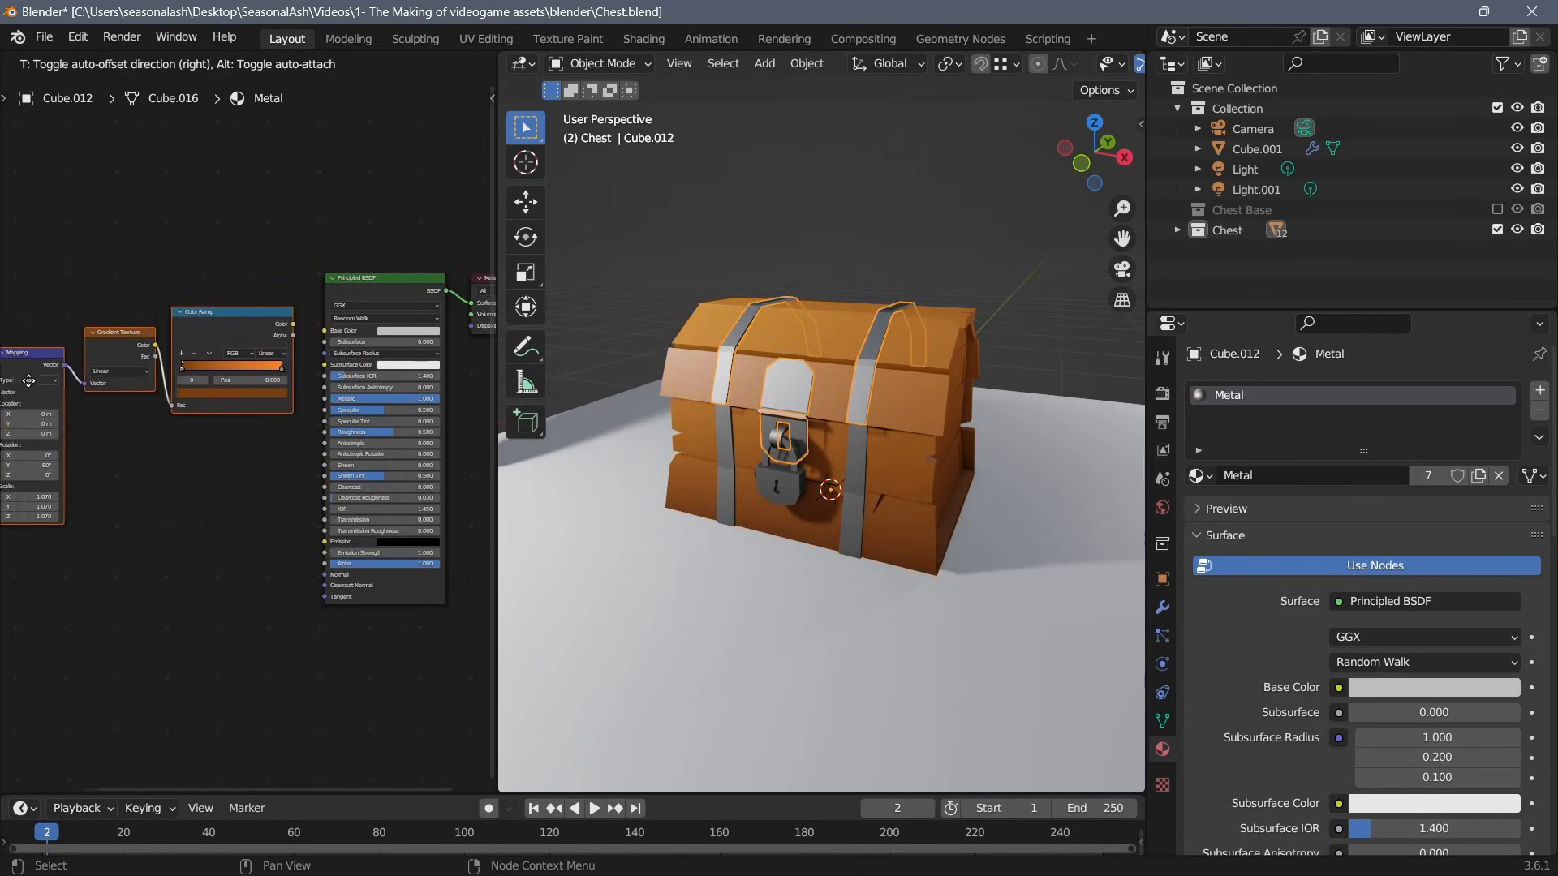
left_click(18, 382)
left_click(397, 240)
left_click_drag(256, 316, 351, 332)
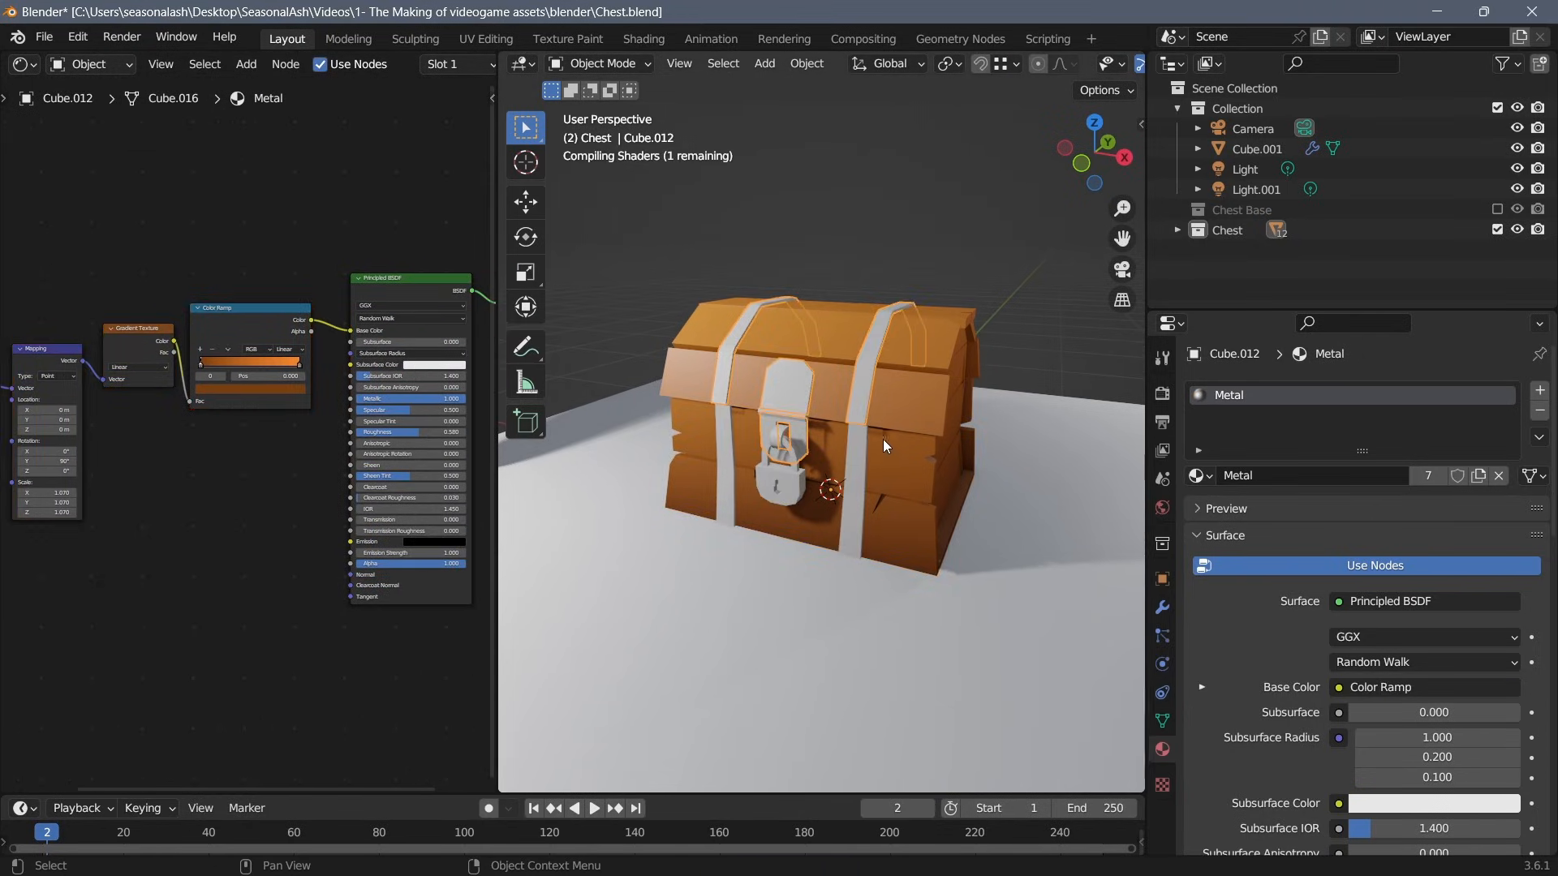
Set the Metal Color Ramp's end stop to white.
scroll(884, 430, "up", 2)
scroll(341, 325, "up", 3)
left_click(341, 313)
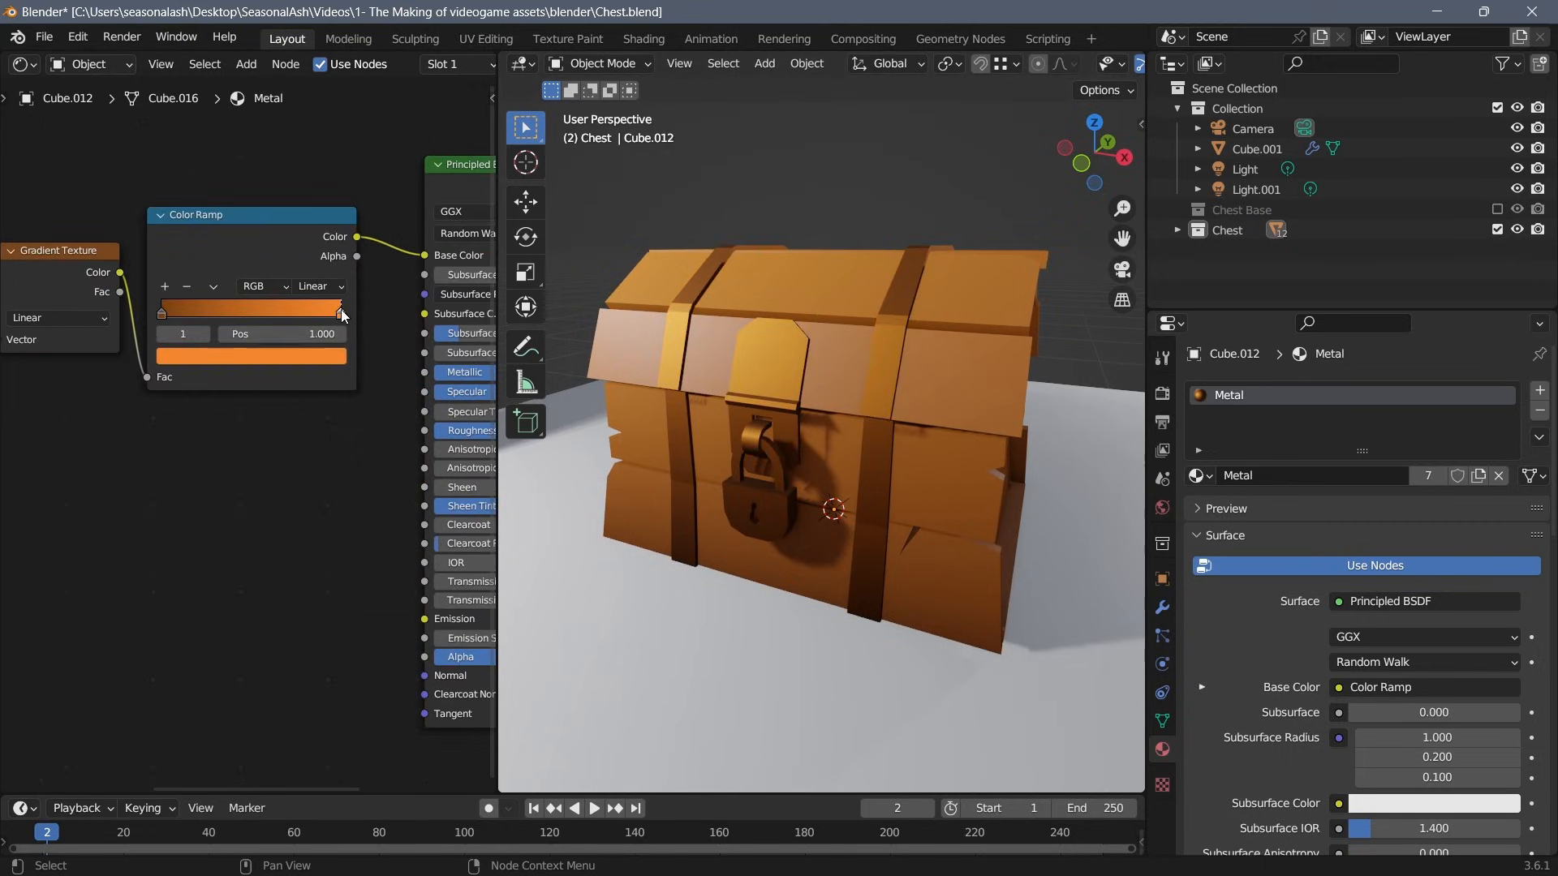
middle_click_drag(257, 381, 226, 430)
scroll(226, 432, "up", 3)
left_click(230, 399)
left_click_drag(236, 322, 99, 325)
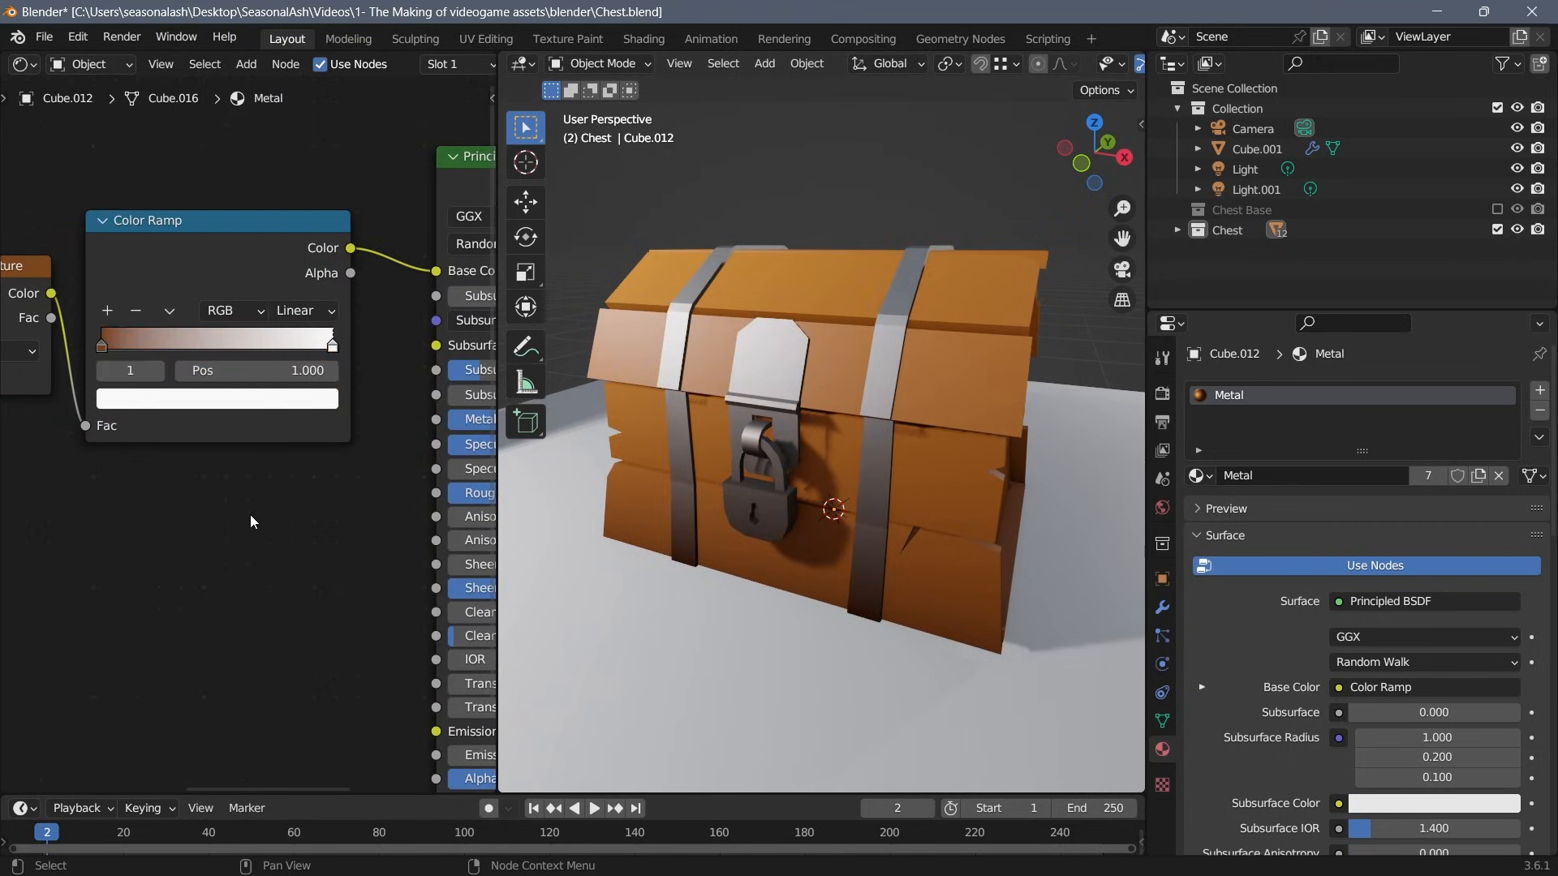
Set the Metal Color Ramp's start stop to a neutral dark grey with Saturation 0 and Value about 0.142.
left_click(100, 337)
left_click(218, 398)
left_click_drag(203, 323, 110, 322)
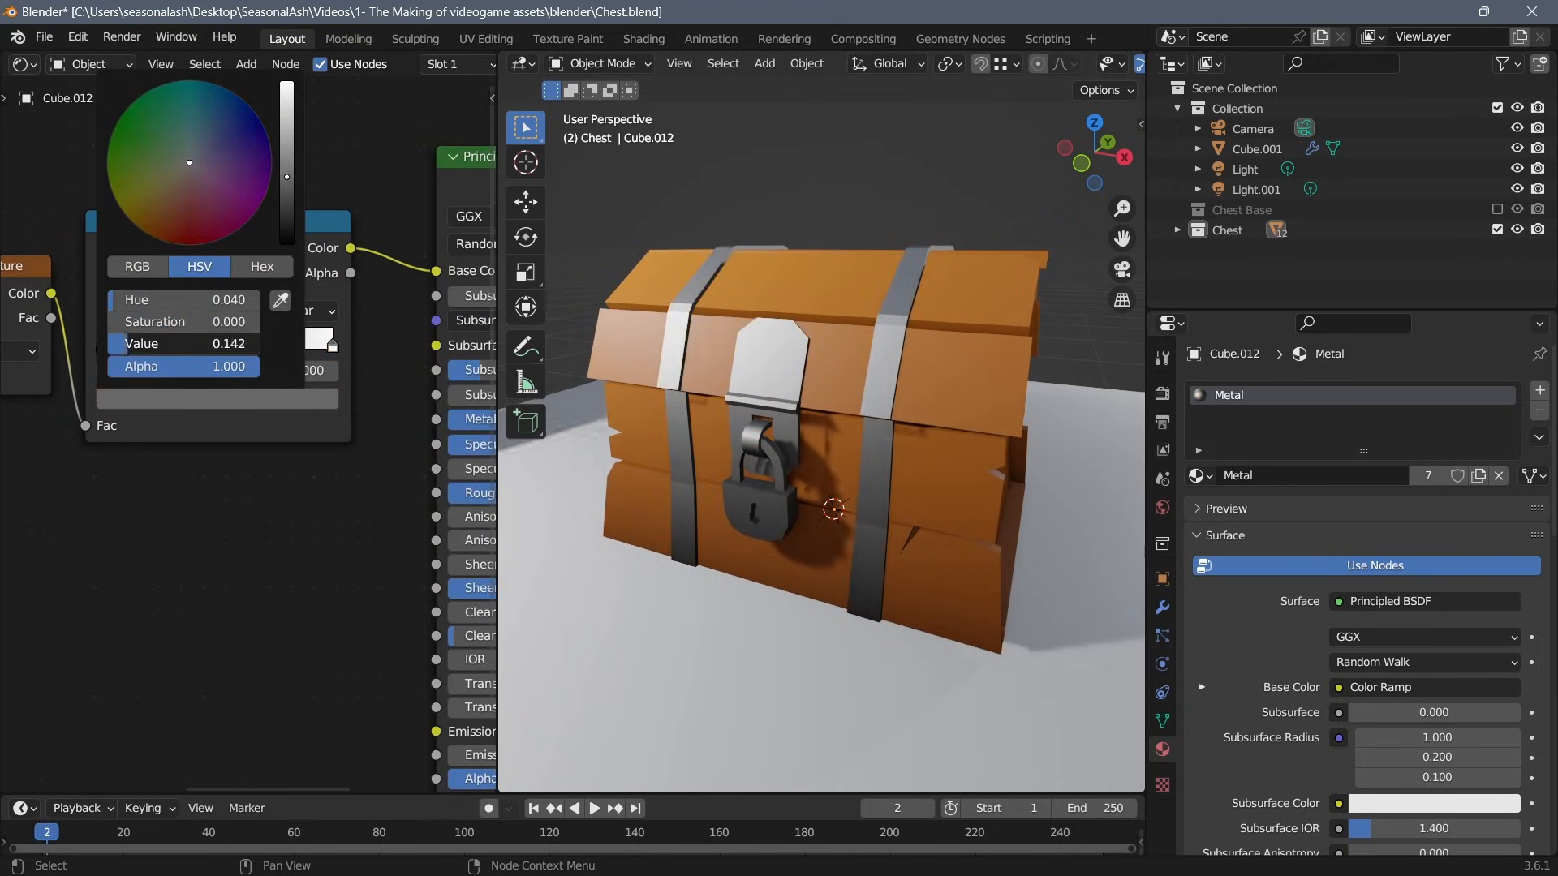
Raise the Metal material's Roughness to about 0.74 and save the file.
middle_click_drag(379, 494, 61, 459)
left_click_drag(295, 458, 330, 459)
middle_click_drag(796, 513, 634, 460)
key("ctrl+s")
scroll(860, 406, "down", 3)
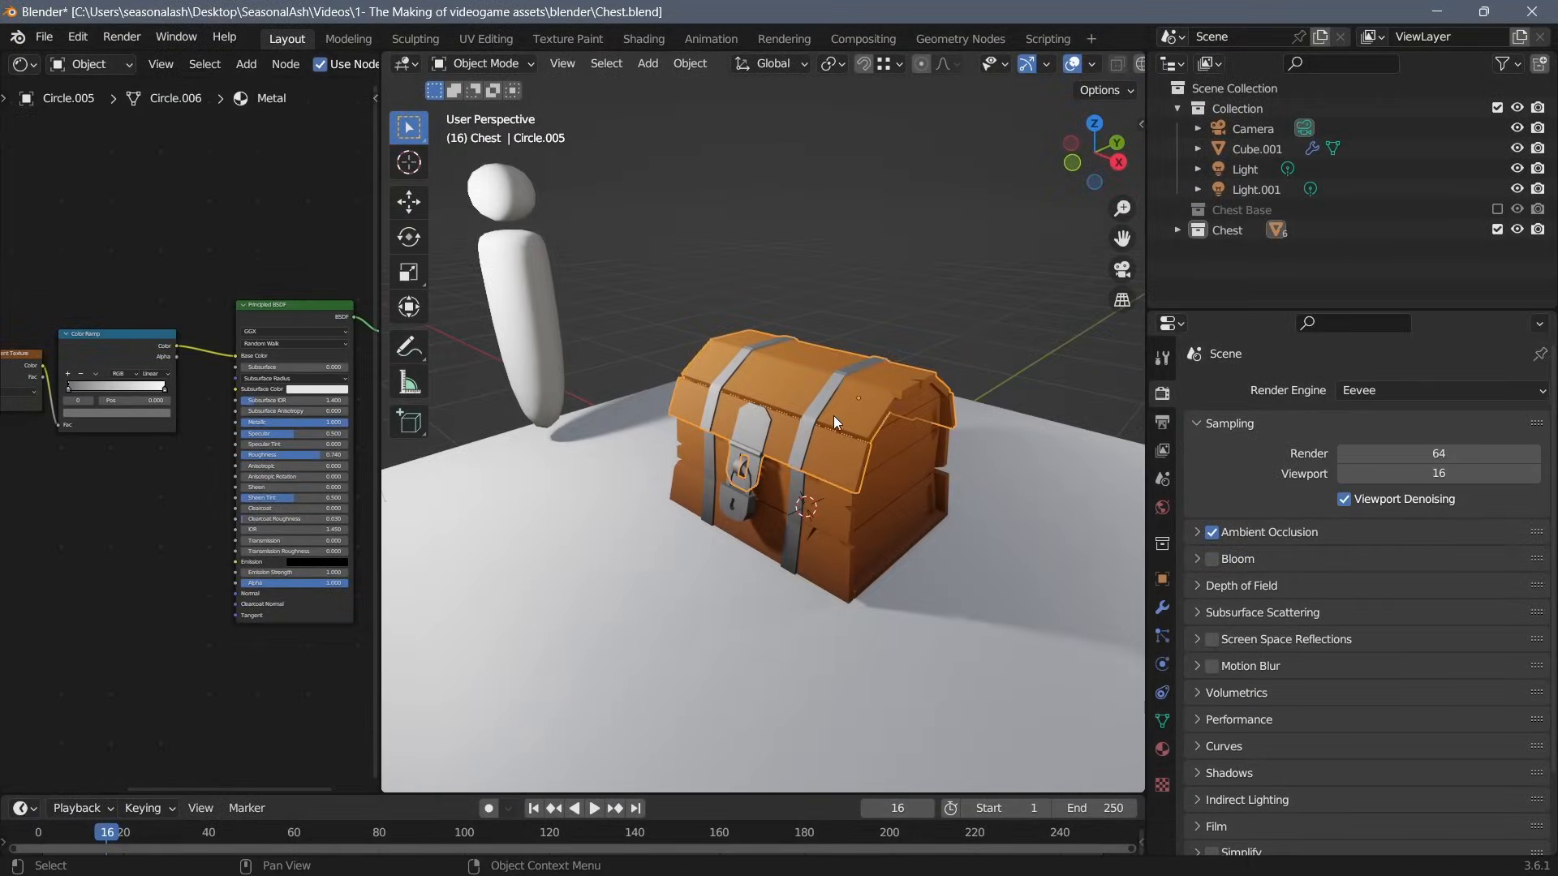
Add an Ambient Occlusion node to the Metal material and preview its output on the chest.
scroll(97, 250, "up", 5)
key("shift+a")
type("sam")
key("Return")
left_click(91, 237)
left_click(91, 237, "ctrl+shift")
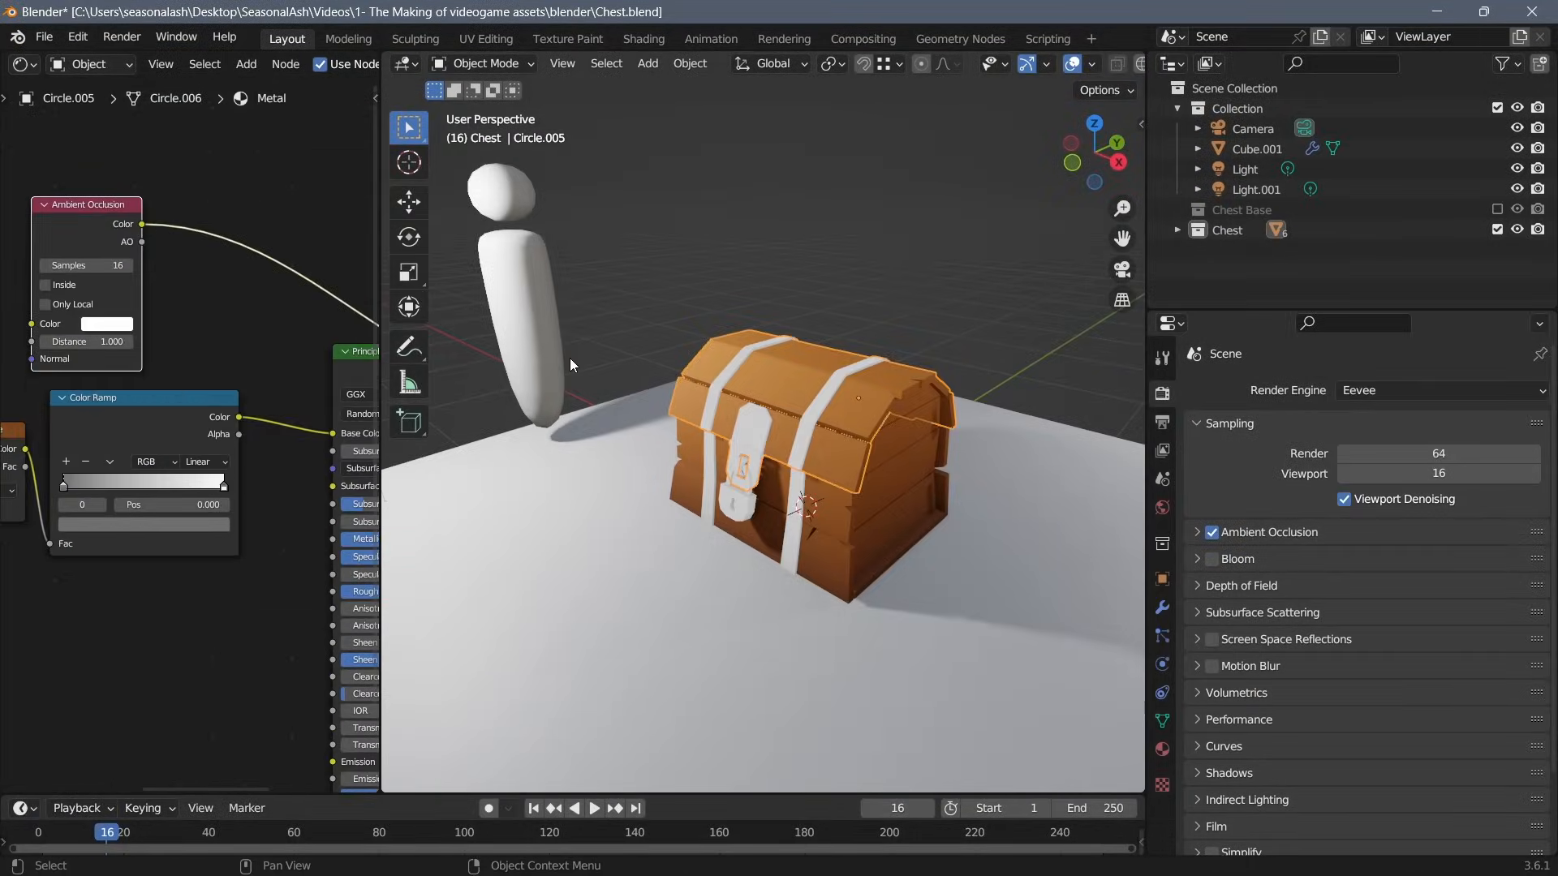
Copy the Ambient Occlusion node into the Wood material and preview its output on the planks.
scroll(572, 365, "up", 2)
left_click(1162, 749)
left_click(1230, 415)
left_click(1229, 395)
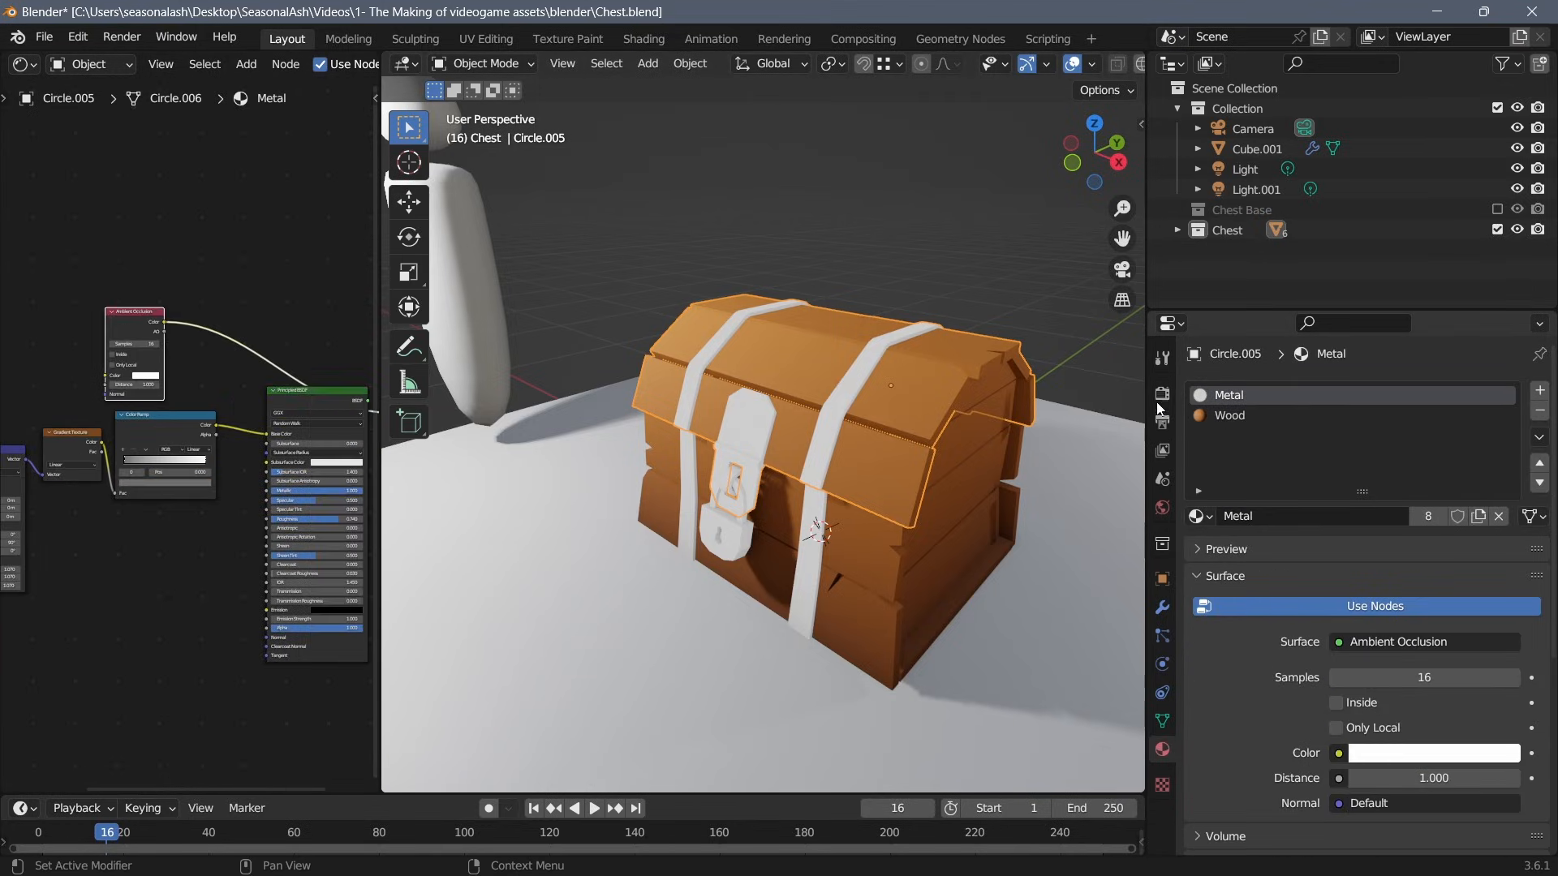
left_click(1250, 416)
key("ctrl+v")
left_click(240, 308, "ctrl+shift")
scroll(913, 450, "up", 3)
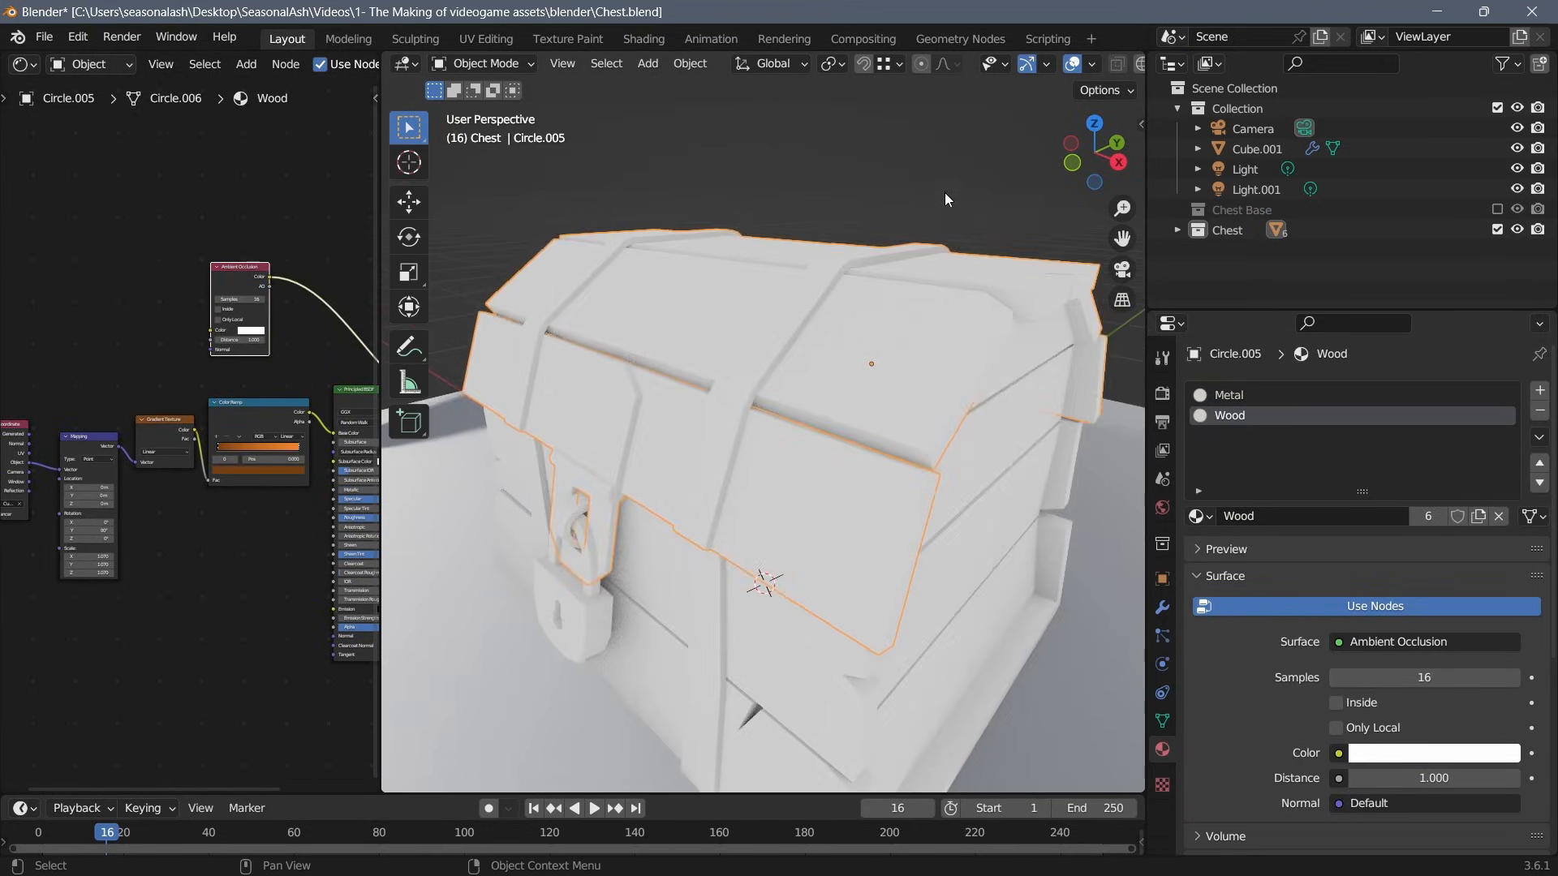
Save the file and switch the render engine to Cycles with GPU Compute as the device.
left_click(944, 192)
mouse_move(934, 357)
middle_mouse_down()
mouse_move(728, 364)
mouse_move(946, 370)
middle_mouse_up()
left_click(1162, 394)
scroll(942, 420, "down", 2)
key("ctrl+s")
left_click(1387, 390)
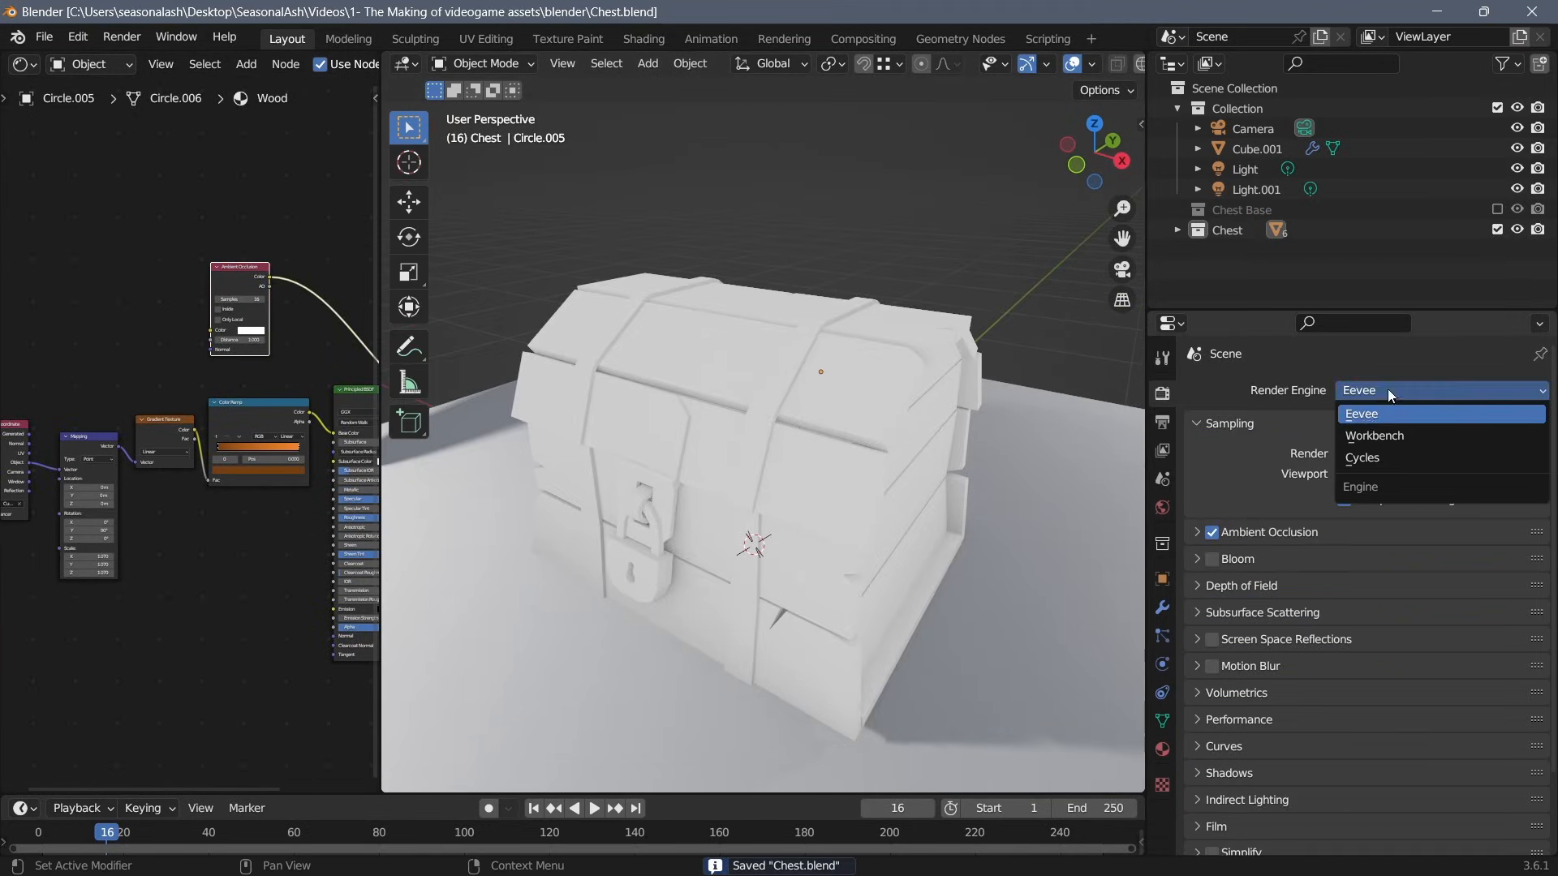
left_click(1396, 458)
left_click(1396, 441)
left_click(1389, 485)
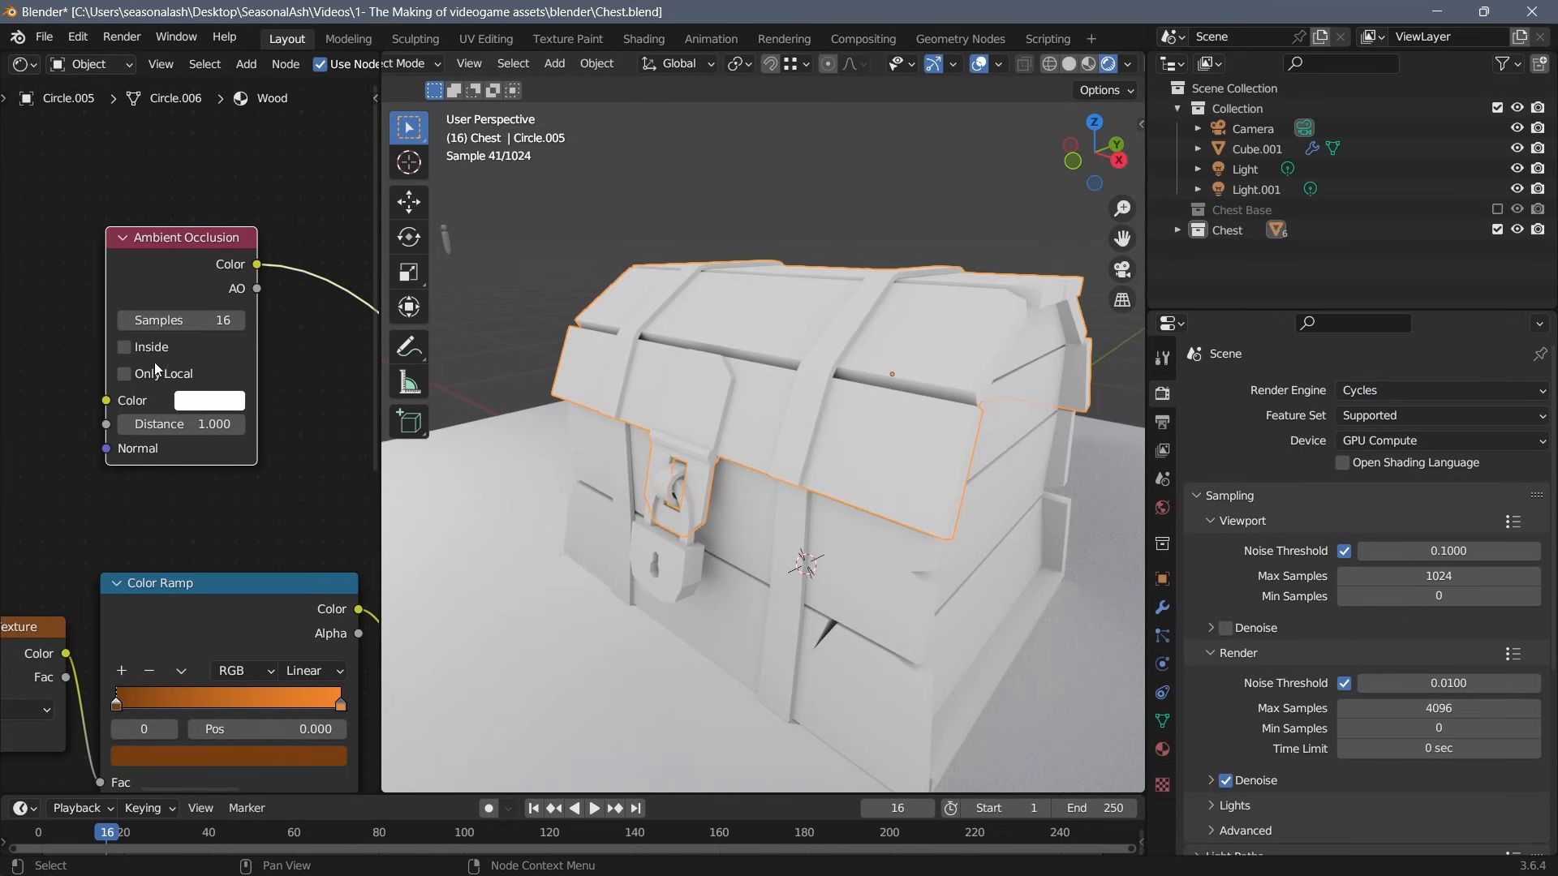
Set the Wood material's Ambient Occlusion distance to 5.4 and place the node below the gradient nodes.
mouse_move(179, 424)
left_mouse_down()
mouse_move(228, 425)
mouse_move(207, 424)
left_mouse_up()
scroll(222, 375, "down", 3)
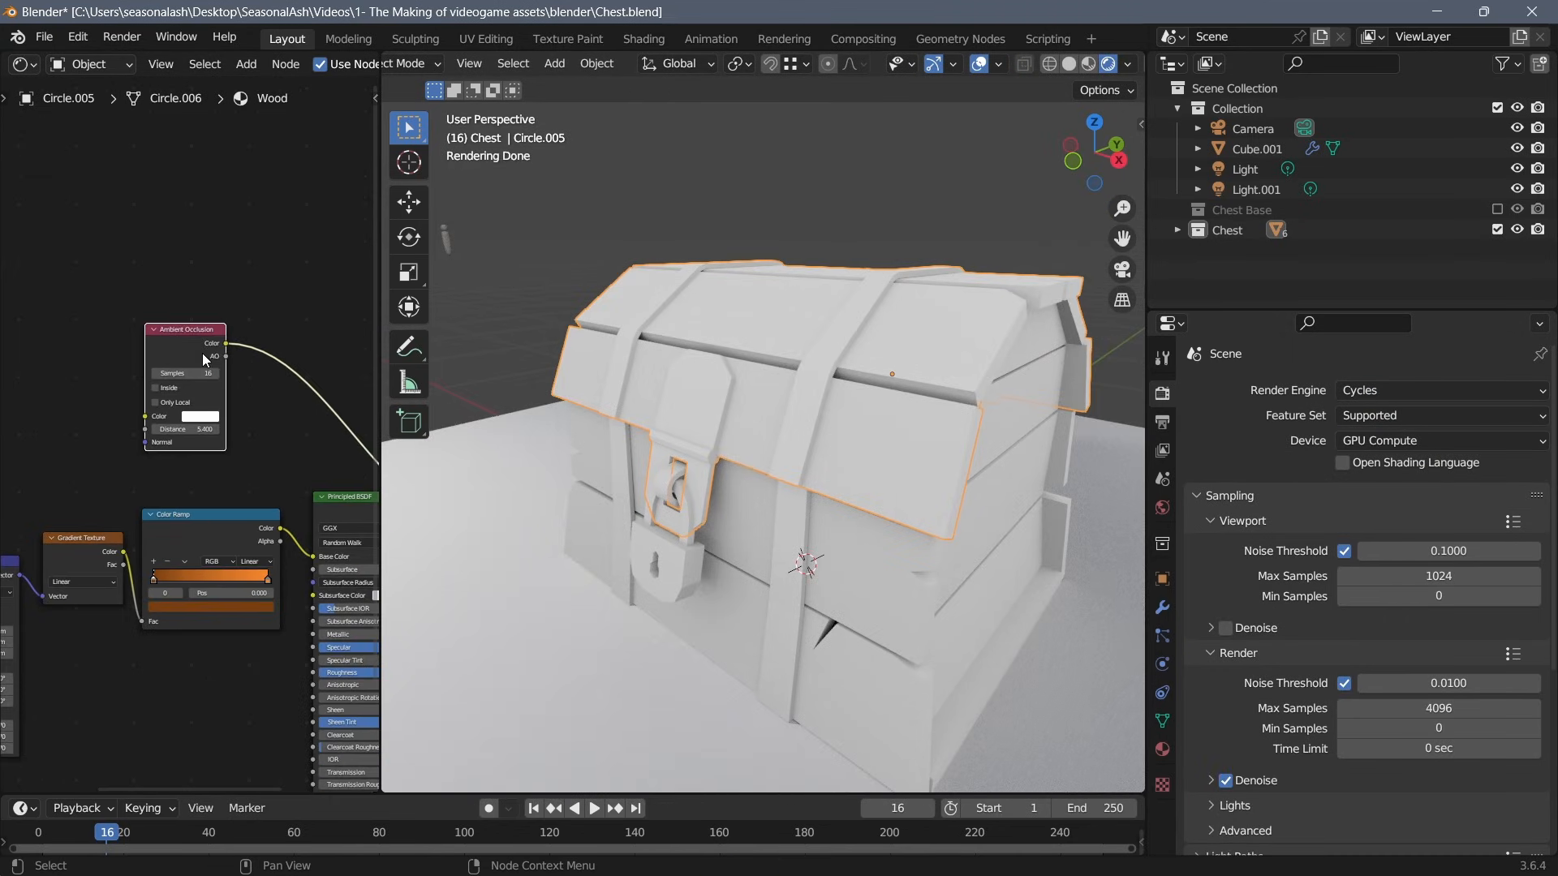
left_click_drag(203, 353, 134, 738)
middle_click_drag(135, 738, 176, 545)
left_click_drag(176, 545, 101, 658)
Insert a Color Ramp after the Ambient Occlusion node and tighten its stops, with the white one at 0.880.
key("shift+a")
type("colo")
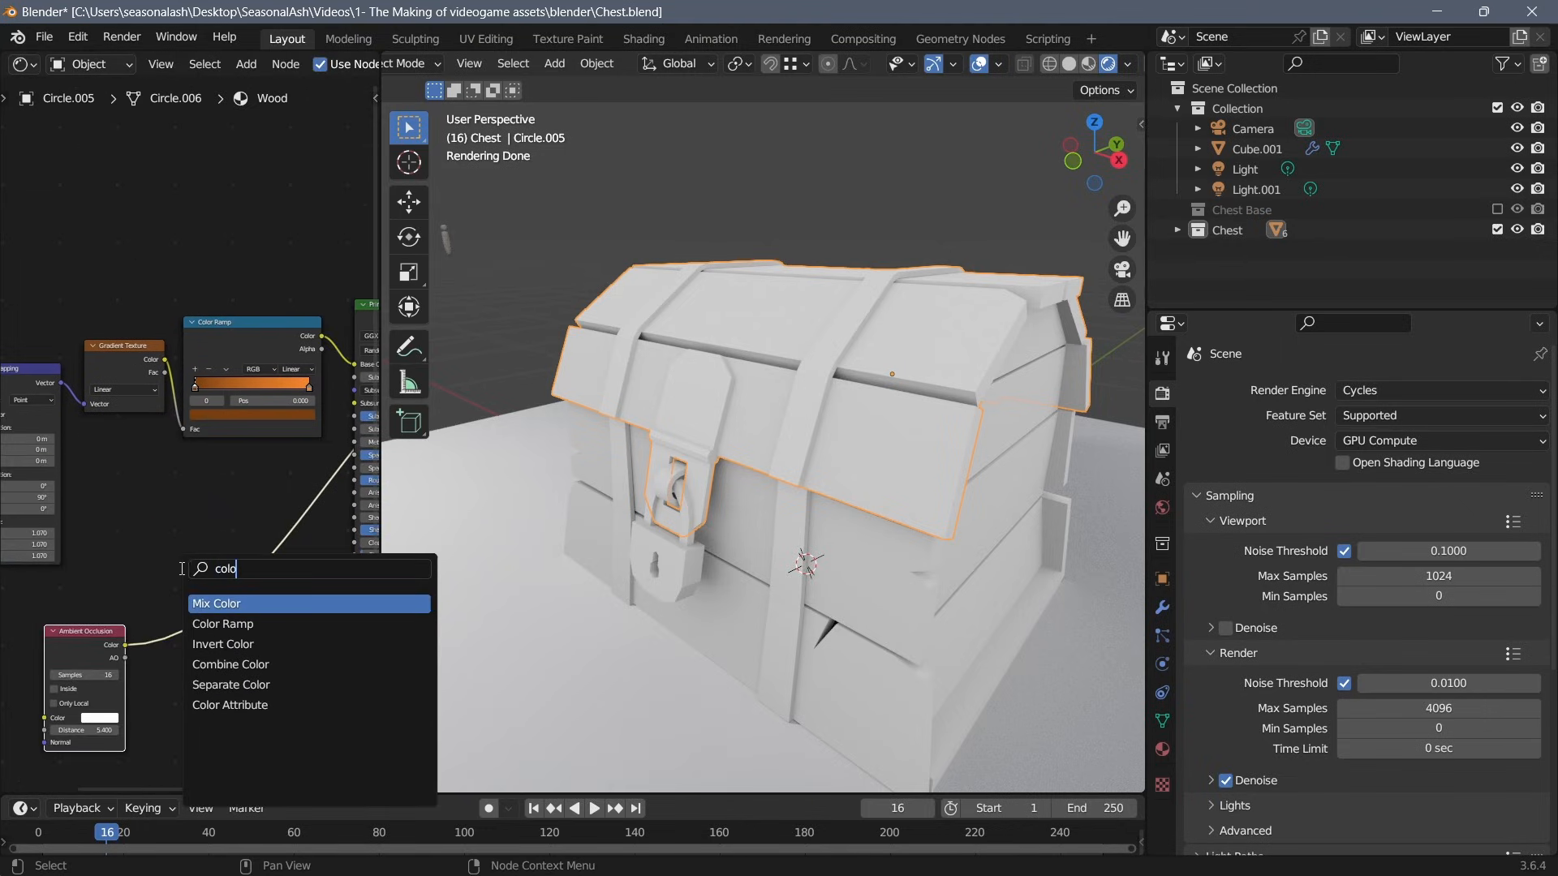
left_click(212, 623)
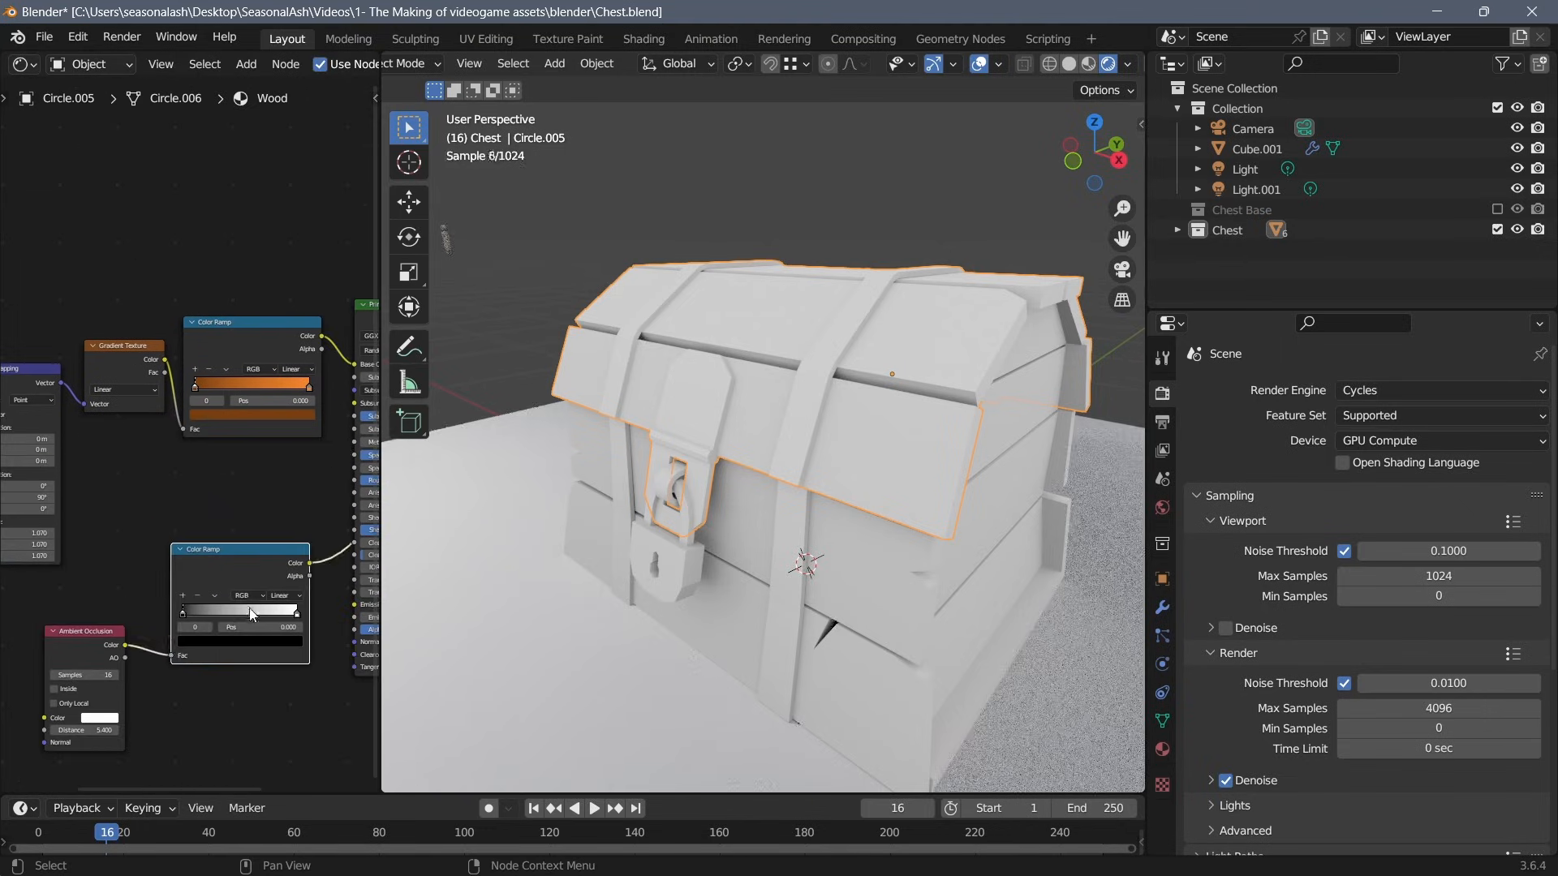
left_click_drag(184, 614, 278, 614)
Insert a Mix Color node between the orange Color Ramp and the Principled BSDF and set its blending mode to Multiply.
left_click_drag(260, 334, 242, 333)
scroll(241, 333, "down", 4)
scroll(240, 332, "down", 3)
middle_click_drag(241, 332, 268, 336)
left_click_drag(165, 369, 16, 474)
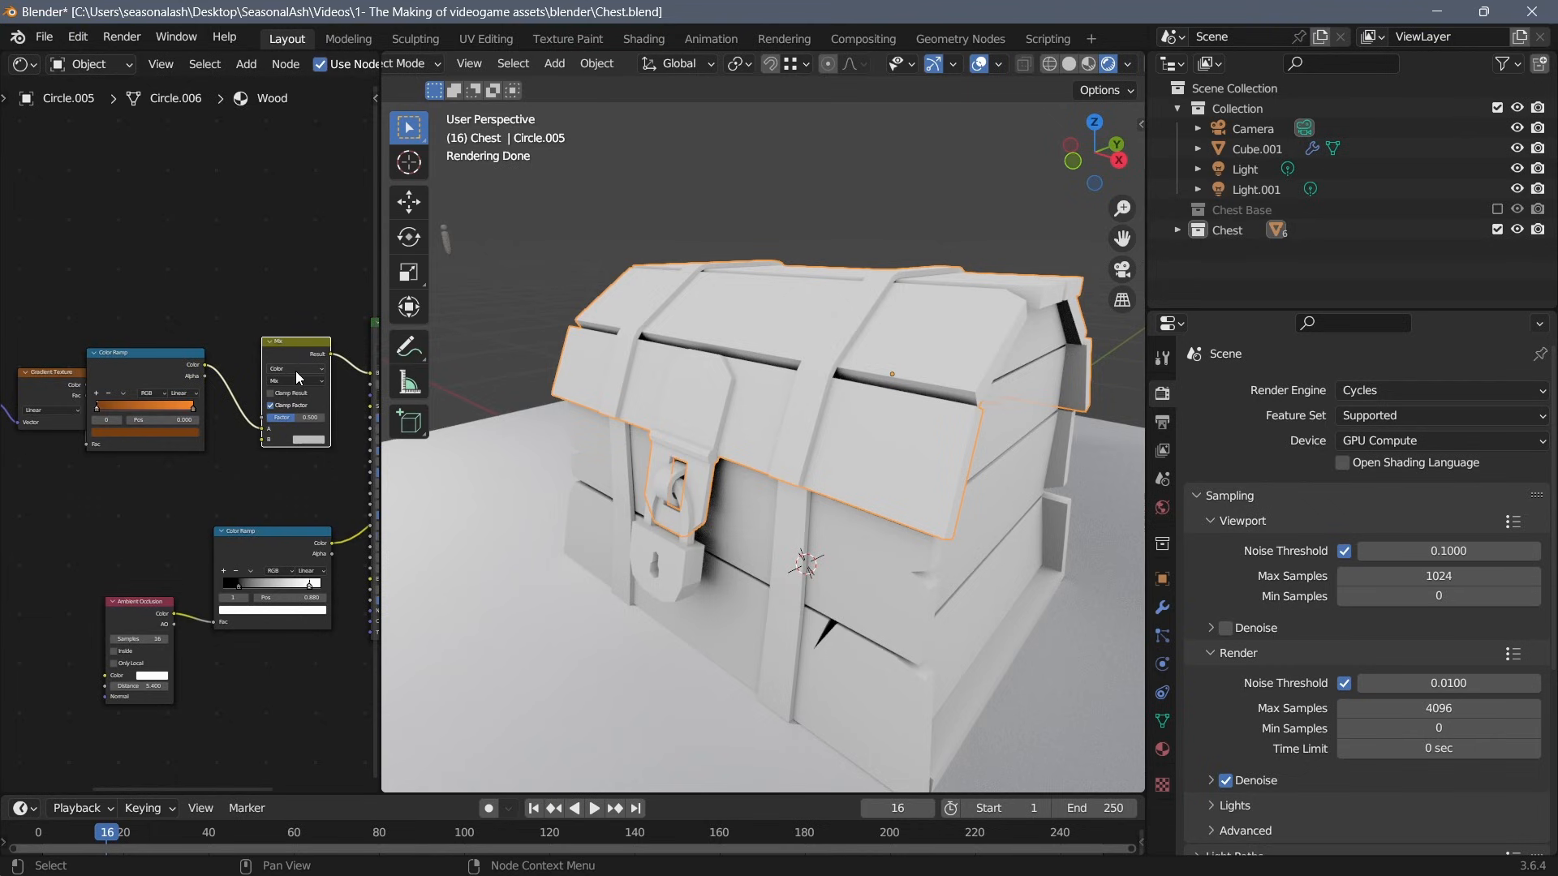
scroll(292, 374, "up", 2)
left_click(297, 368)
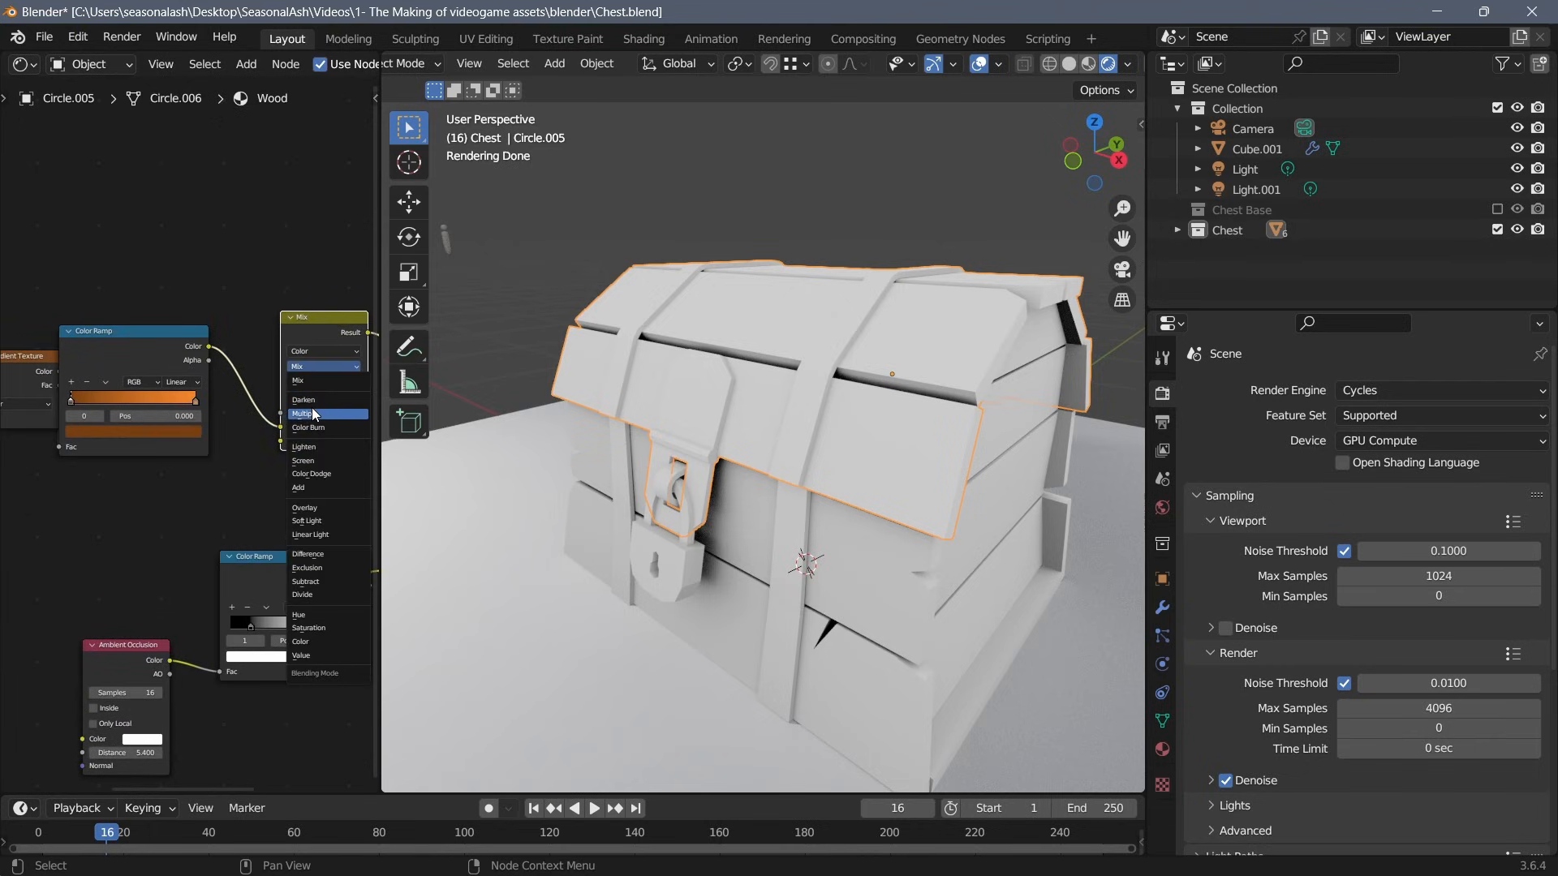
left_click(311, 407)
Link the occlusion Color Ramp to the Multiply node's B input and reconnect the Principled BSDF to the material output.
middle_click_drag(267, 469, 189, 469)
left_click_drag(291, 572, 201, 440)
middle_click_drag(272, 485, 92, 489)
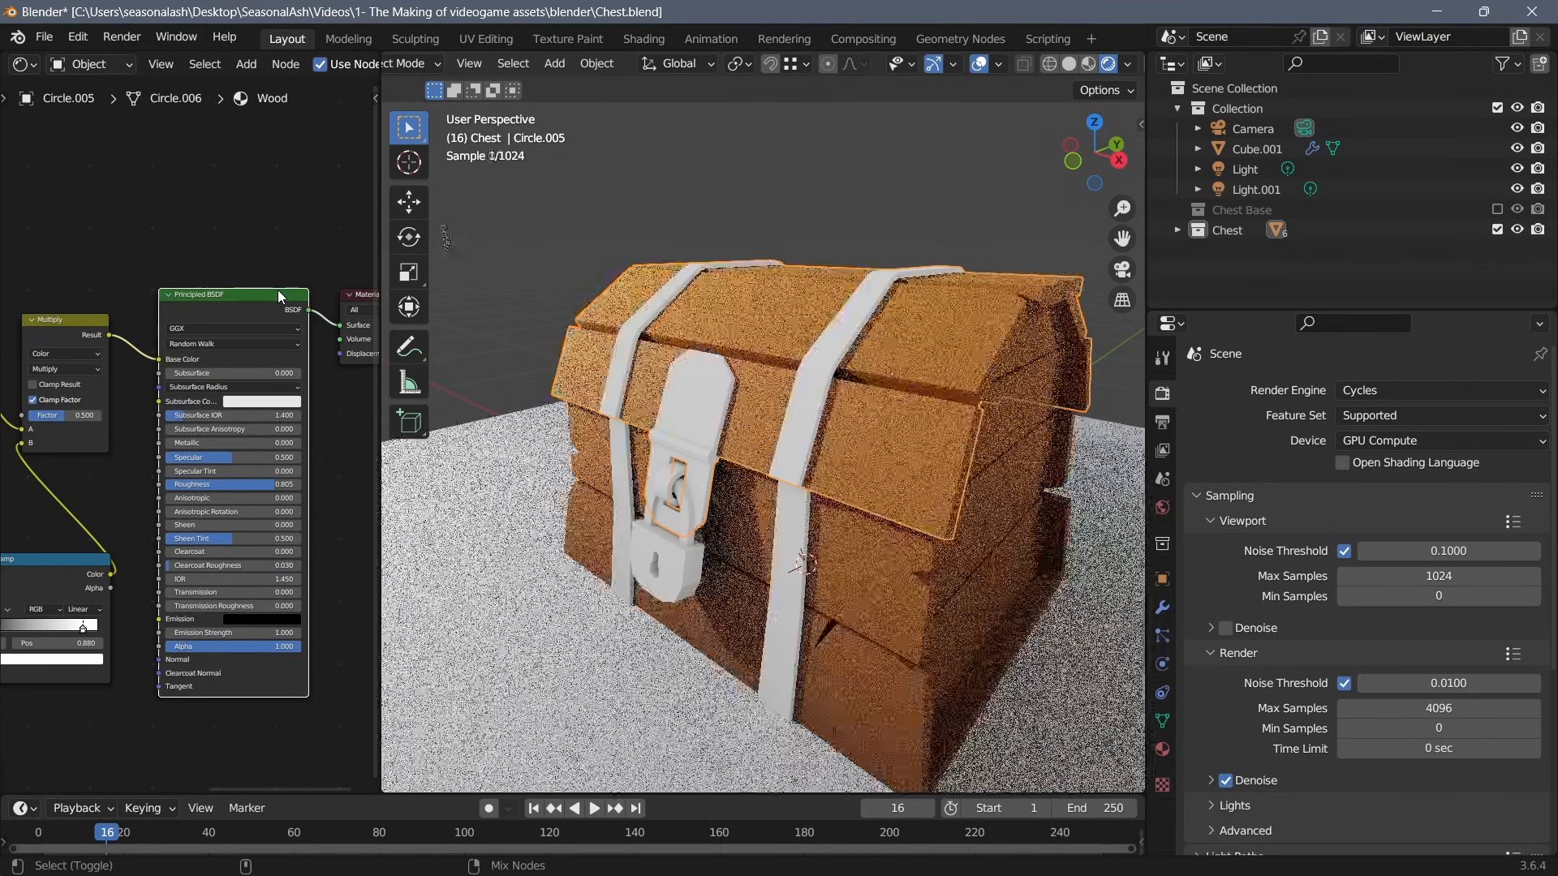
Set the Wood material's Multiply factor to 1.000.
middle_click_drag(157, 413, 279, 384)
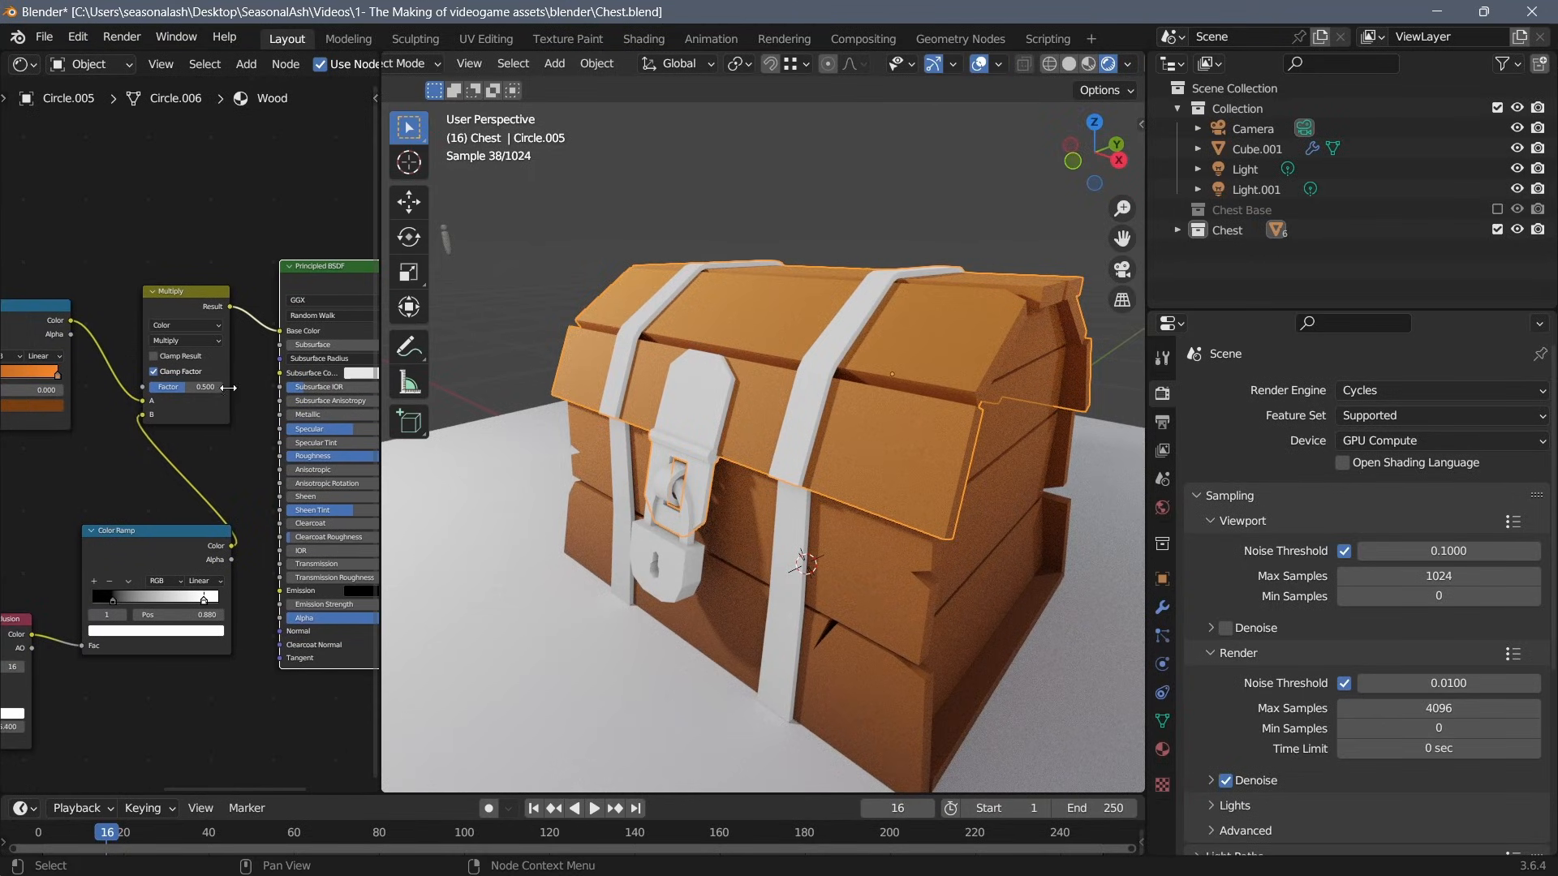
left_click_drag(195, 387, 235, 387)
scroll(791, 474, "down", 3)
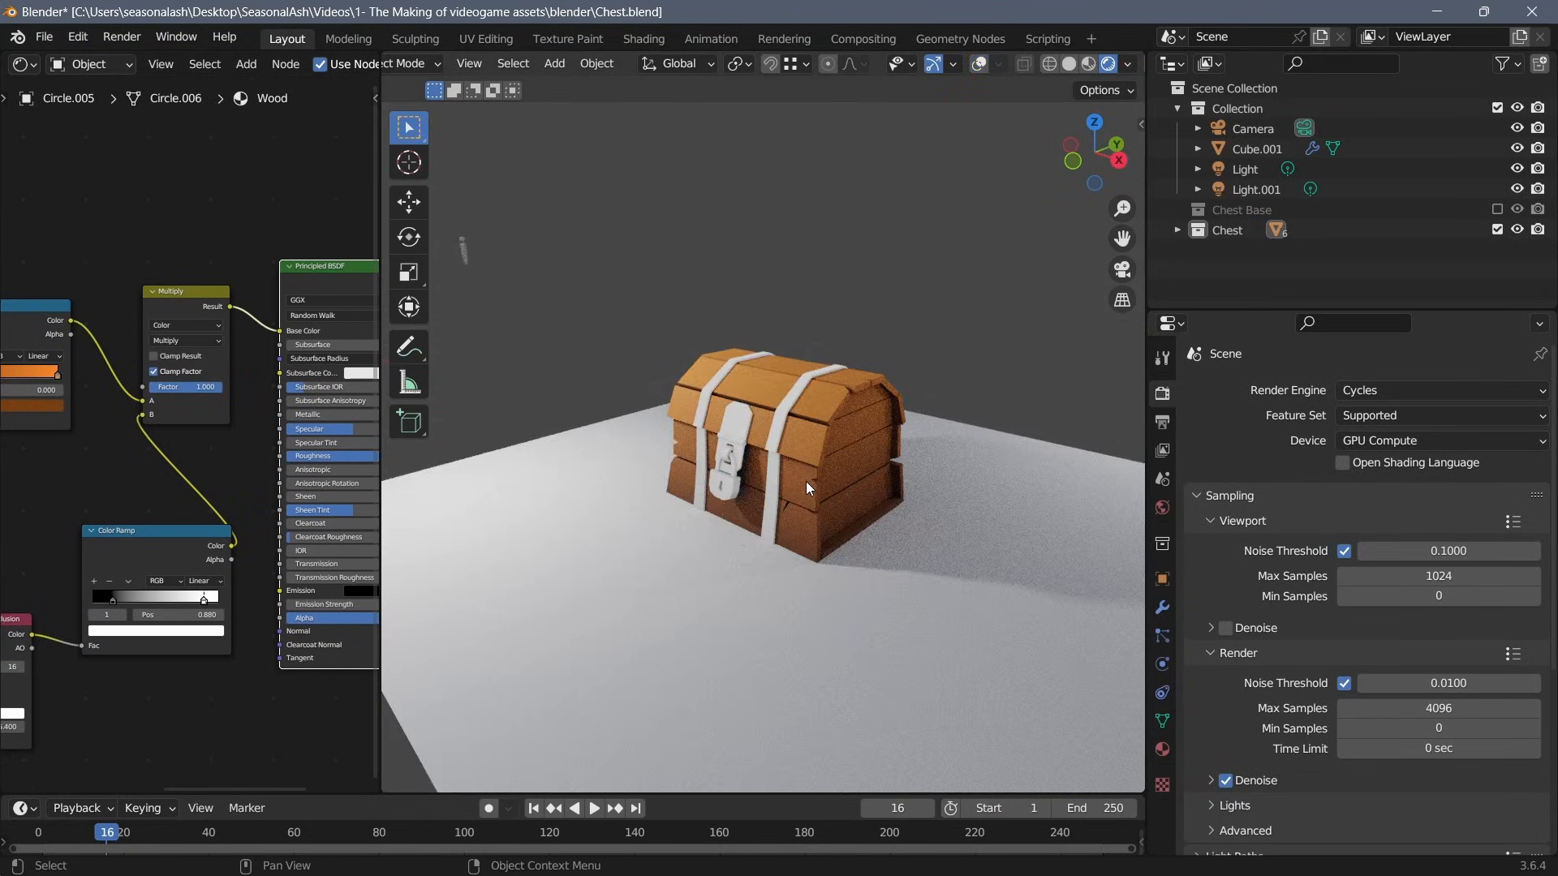
scroll(808, 484, "up", 3)
Move the occlusion Color Ramp's black stop to position 0.331 to deepen the crevice shading.
middle_click_drag(205, 449, 251, 400)
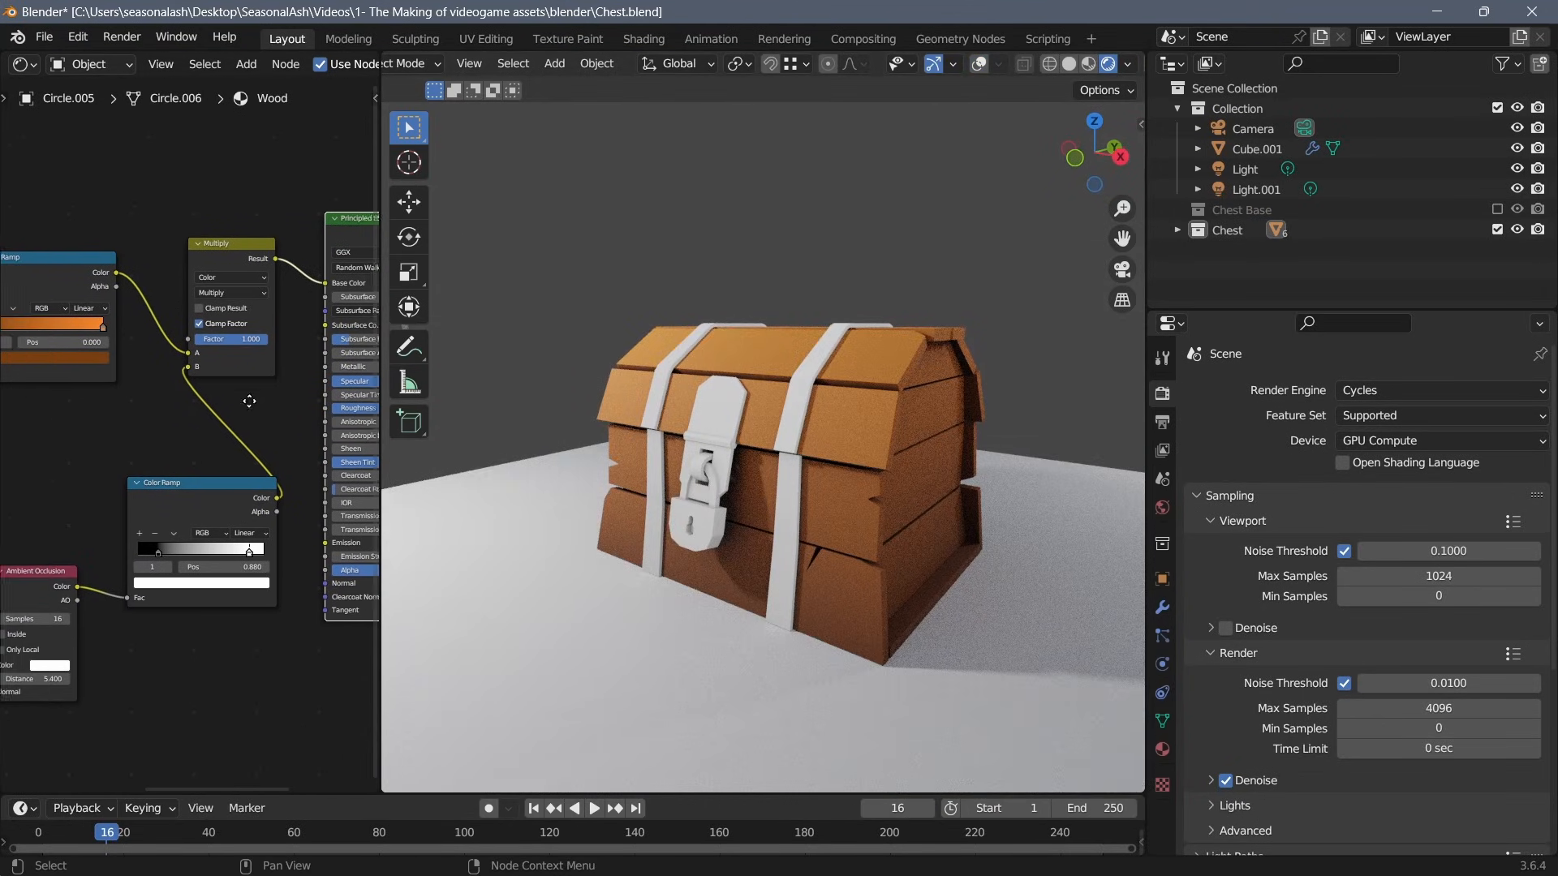
scroll(200, 475, "up", 3)
left_click_drag(158, 570, 186, 570)
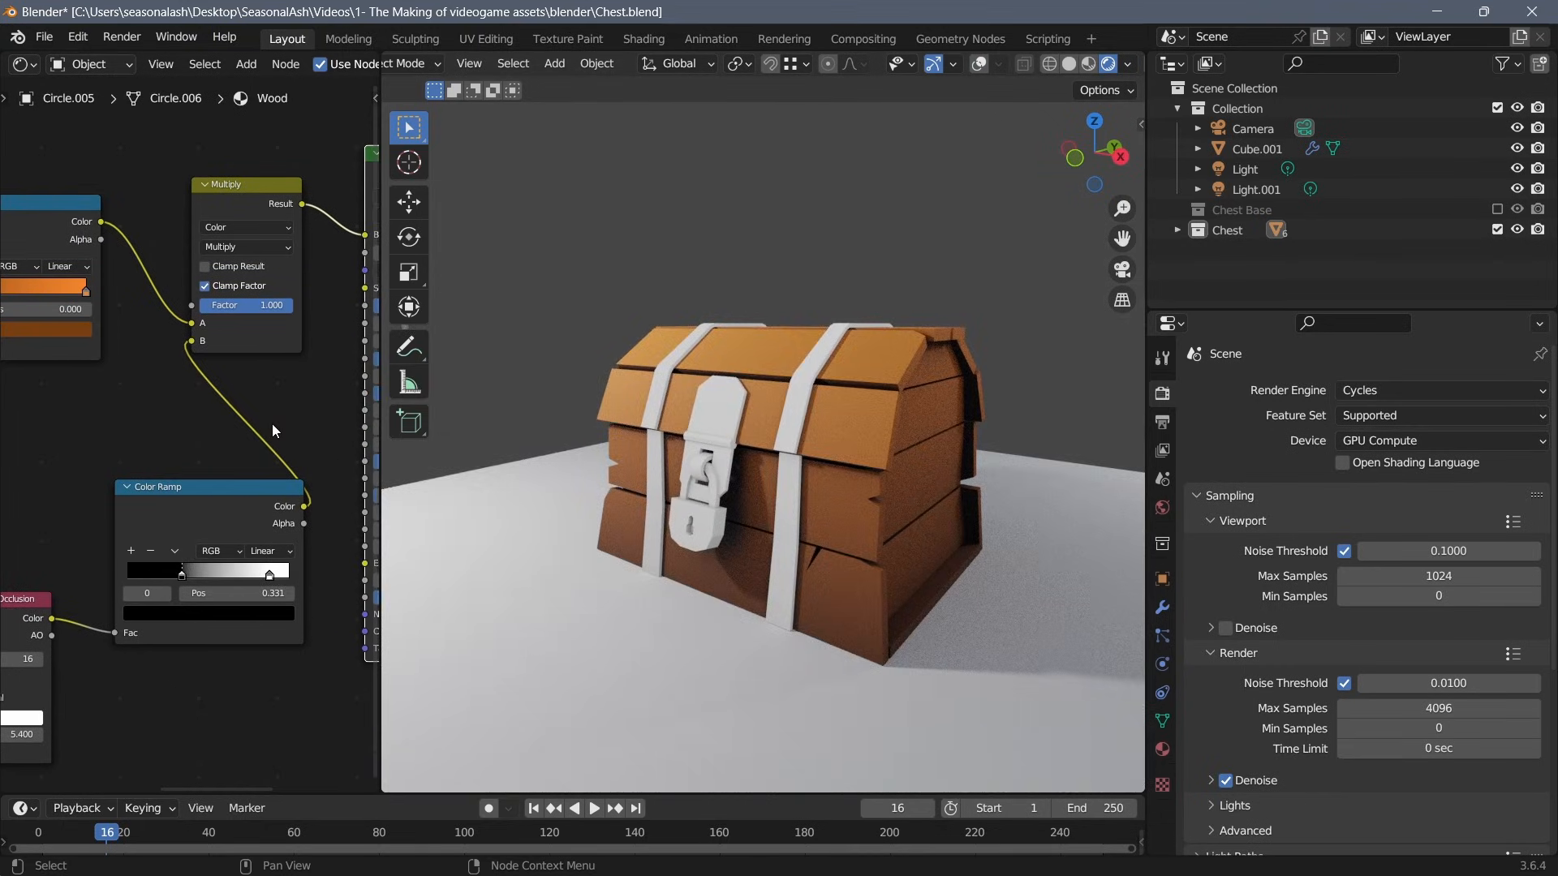
Delete the existing Ambient Occlusion node from the Metal material.
left_click(1162, 749)
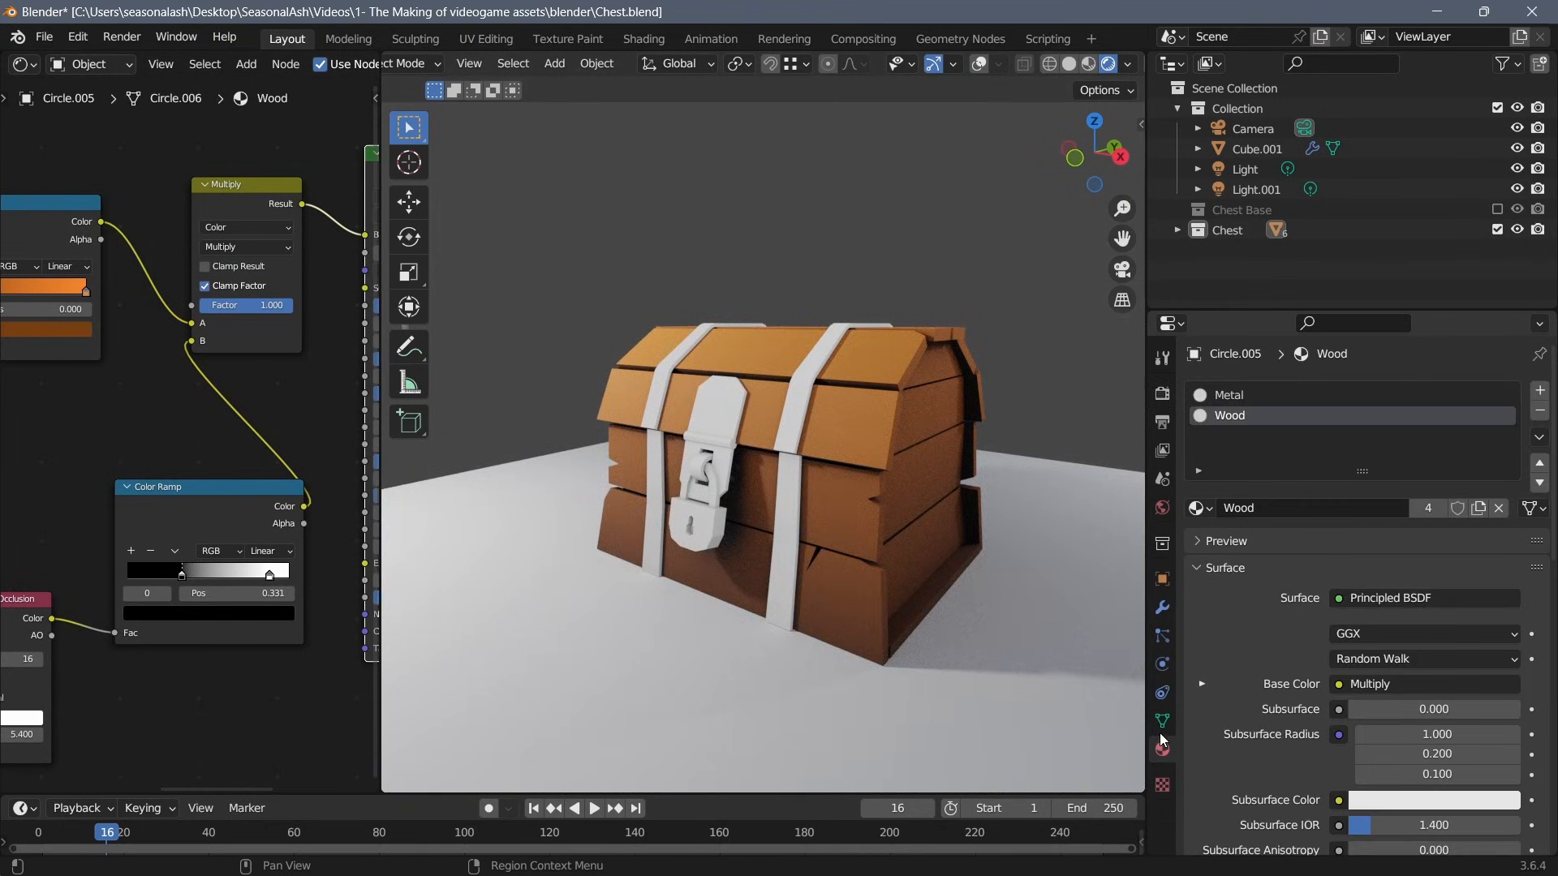
left_click(1216, 398)
scroll(154, 414, "down", 1)
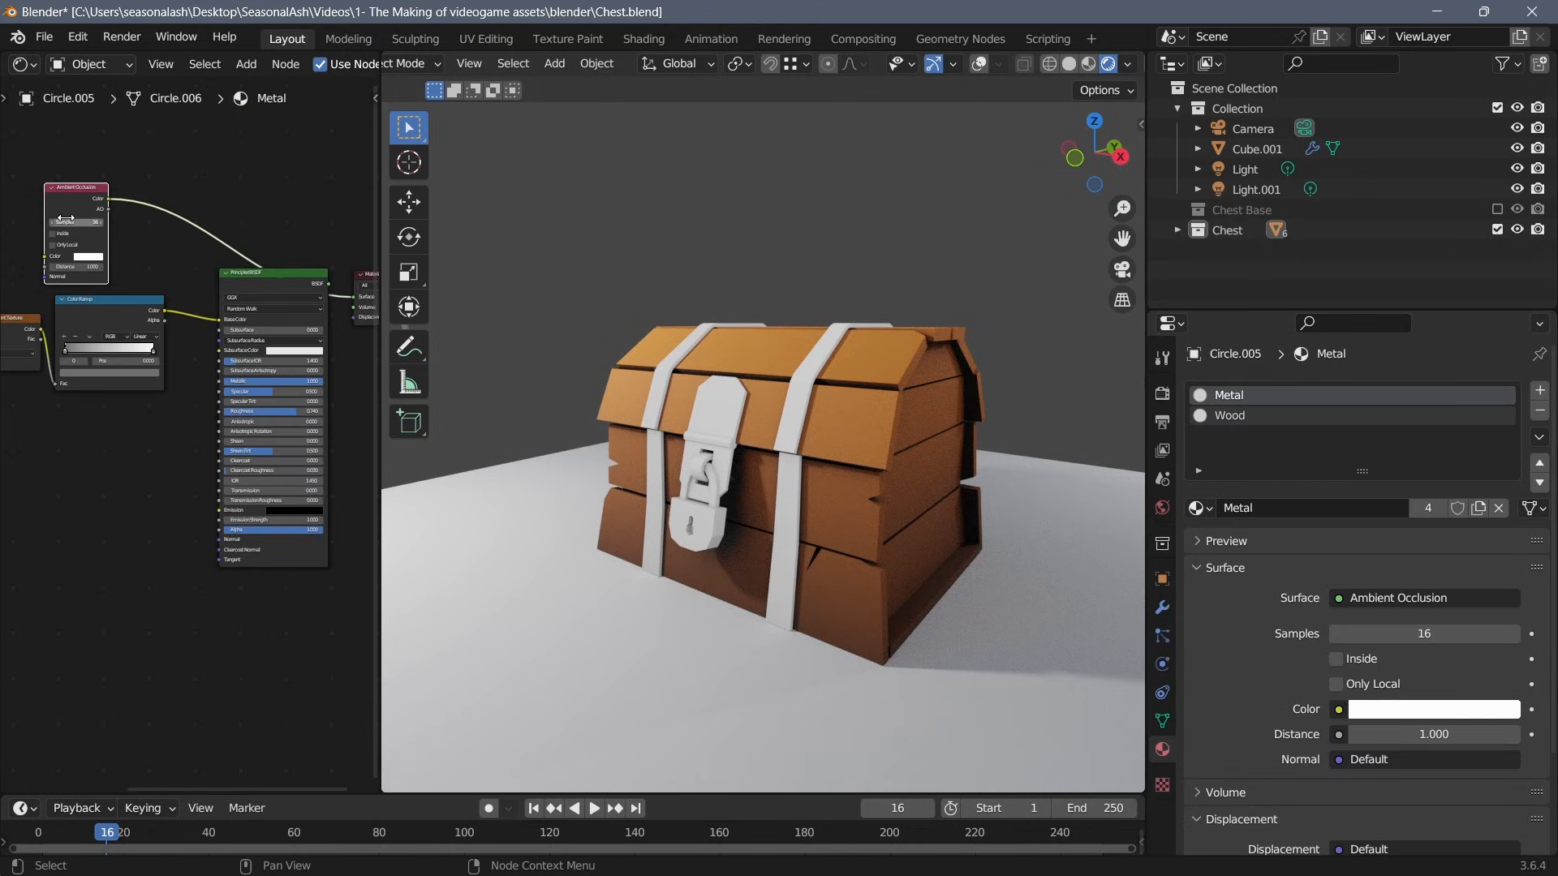
left_click_drag(75, 190, 55, 480)
key("x")
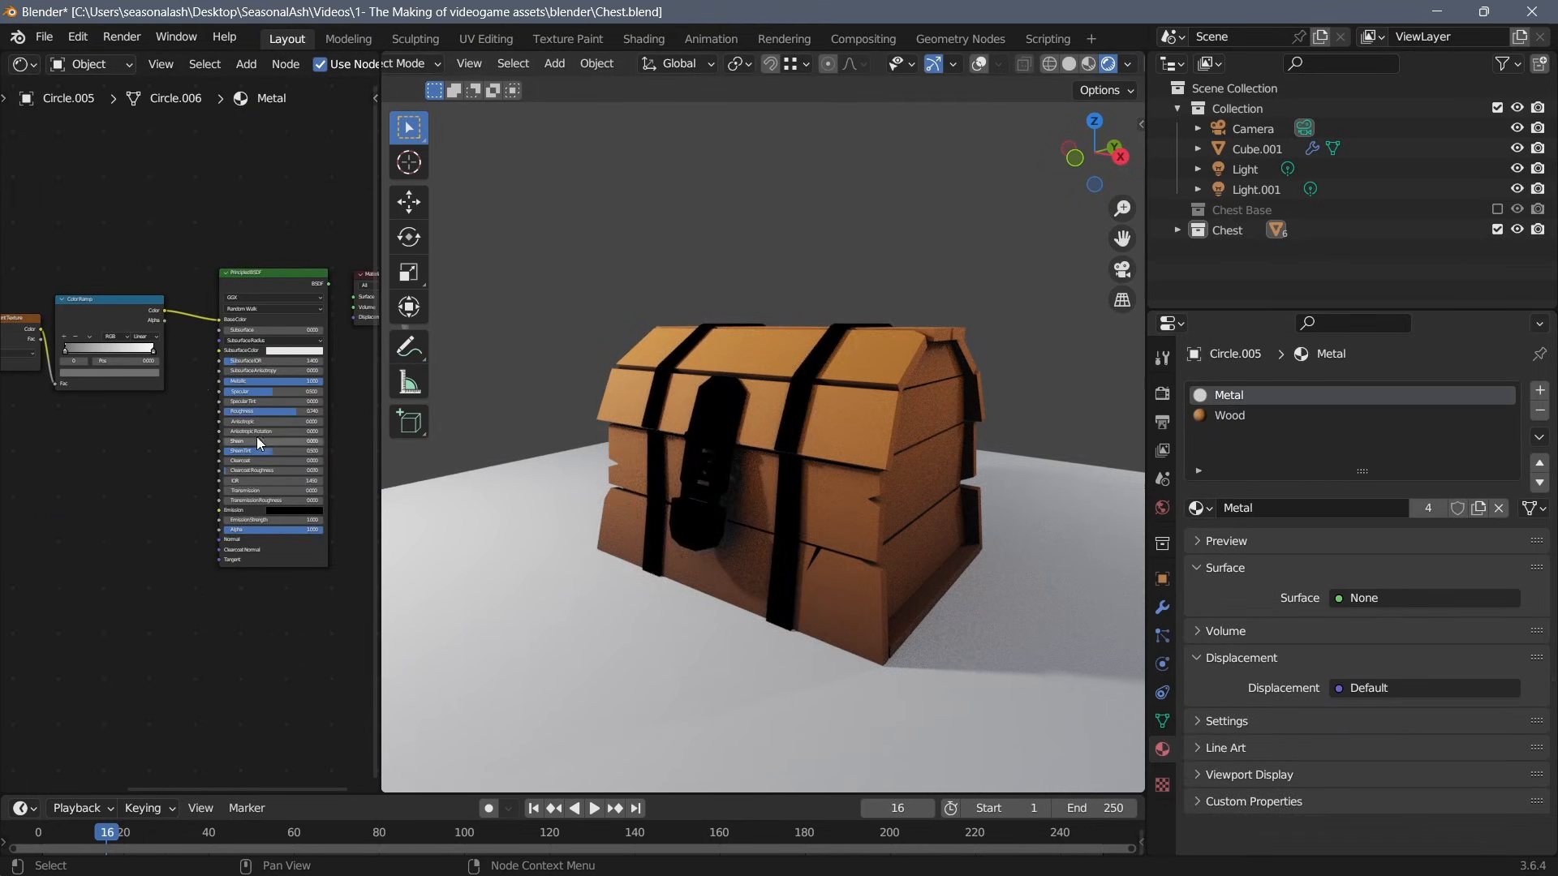
Copy the Wood material's Multiply, occlusion Color Ramp and Ambient Occlusion nodes into the Metal material, feeding its Base Color.
left_click(1230, 419)
left_click(201, 308)
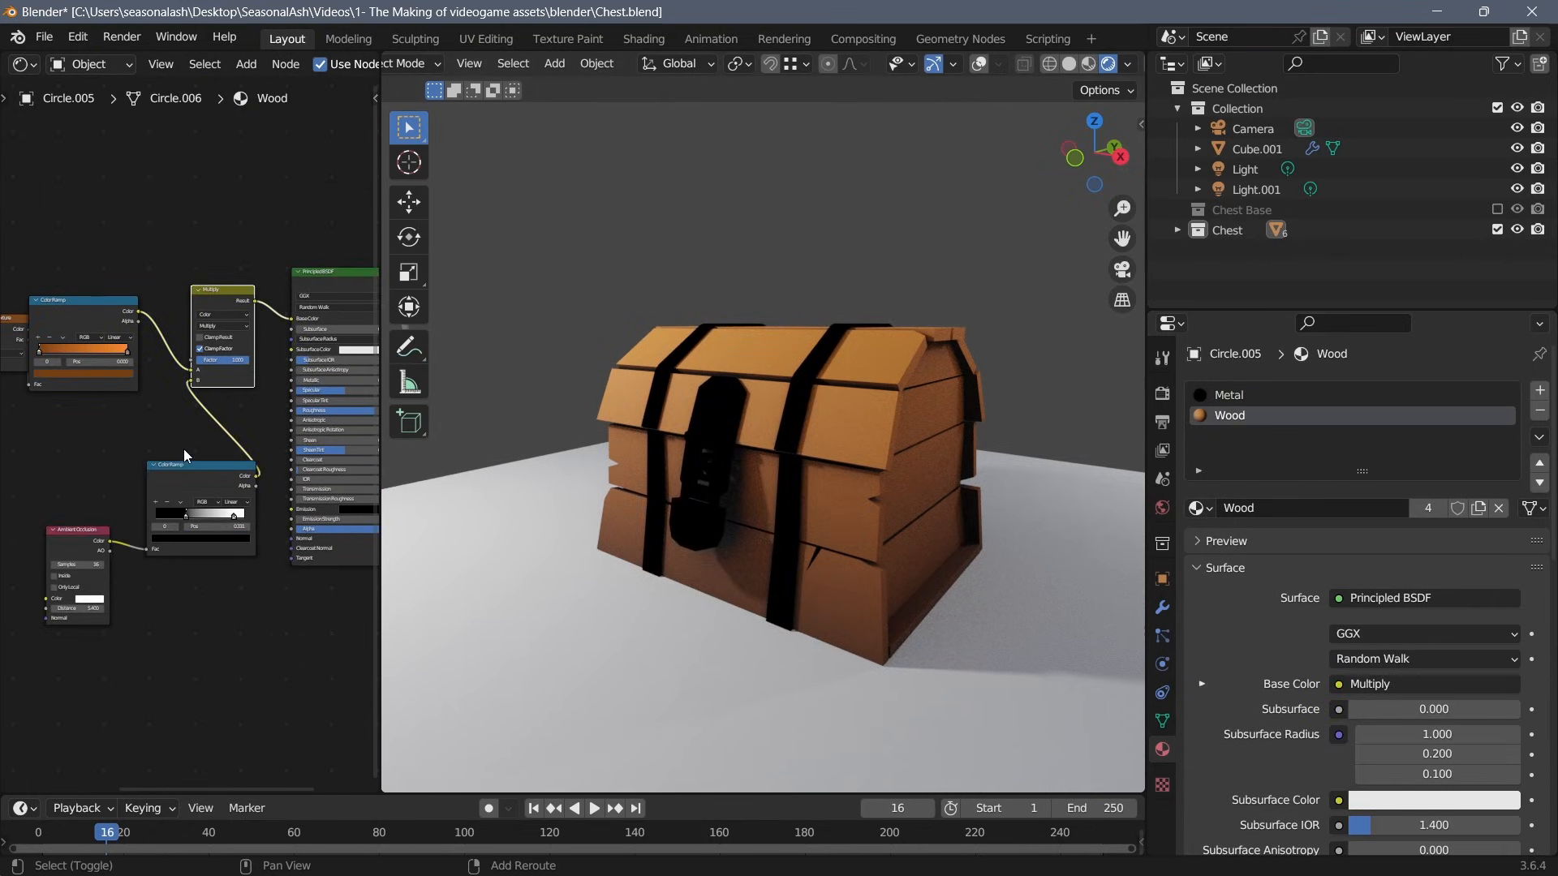
left_click_drag(183, 449, 72, 578, "shift")
key("ctrl+c")
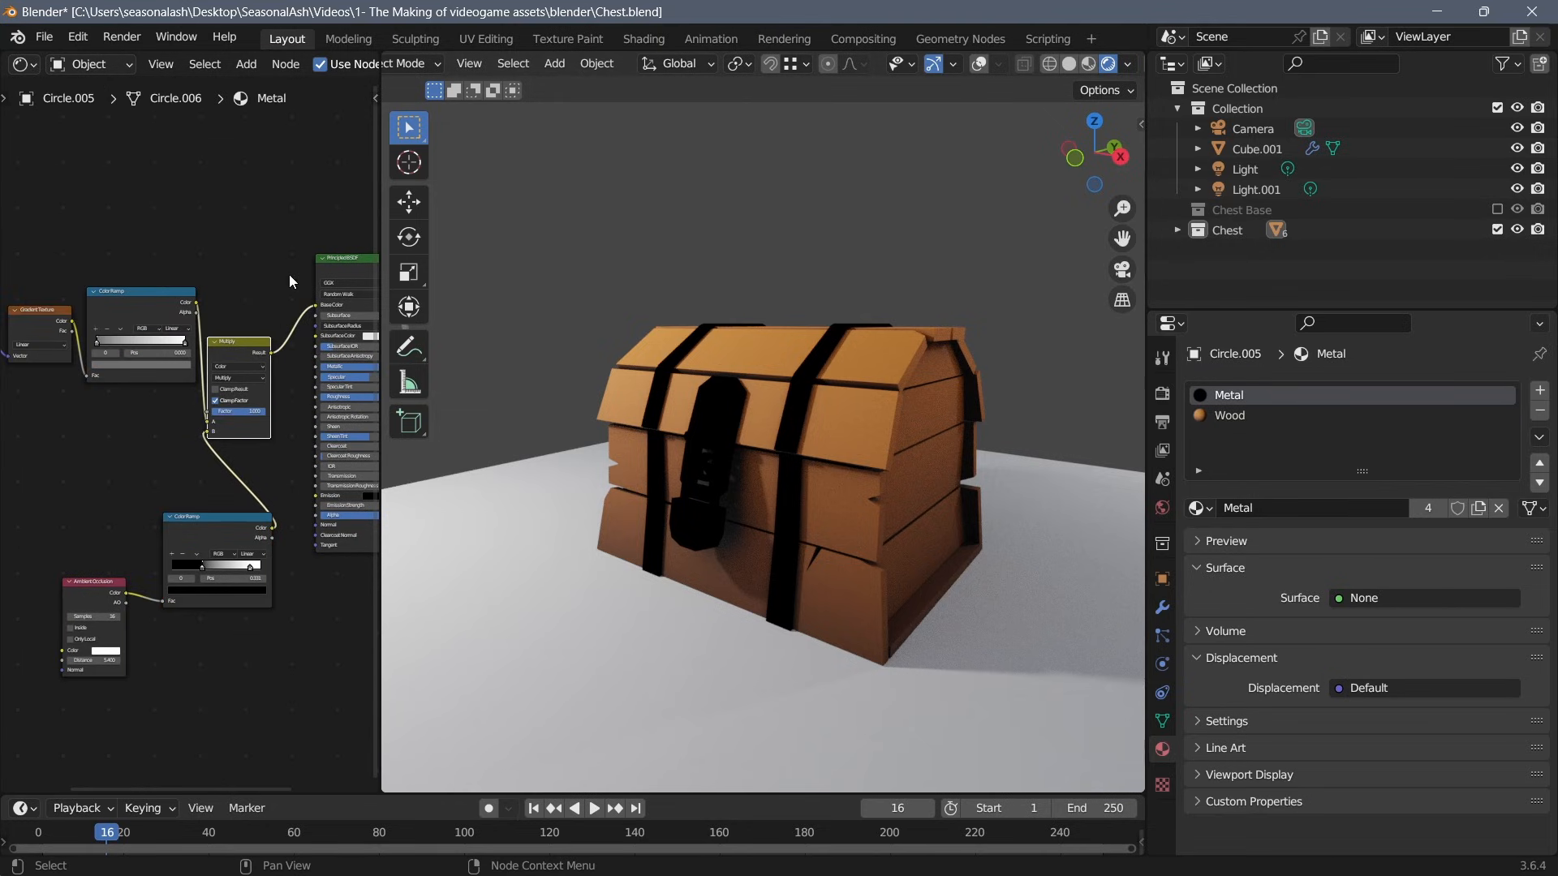
Reconnect the Metal material's Principled BSDF to the material output.
left_click(291, 276)
middle_click_drag(309, 269, 139, 285)
left_click(183, 280, "ctrl+shift")
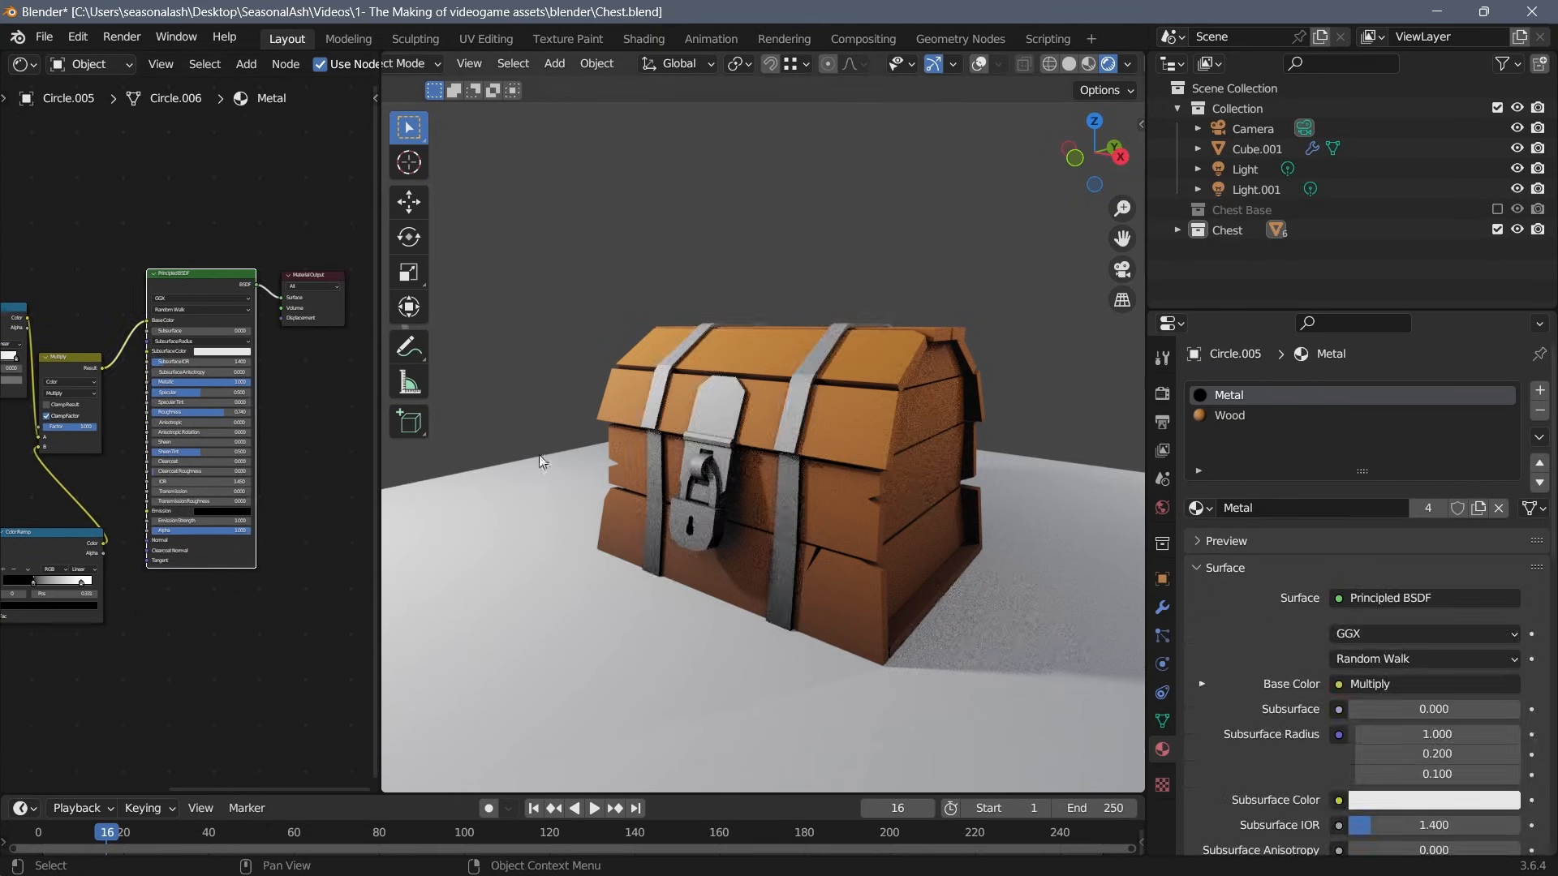
Save the Chest.blend file.
key("ctrl+s")
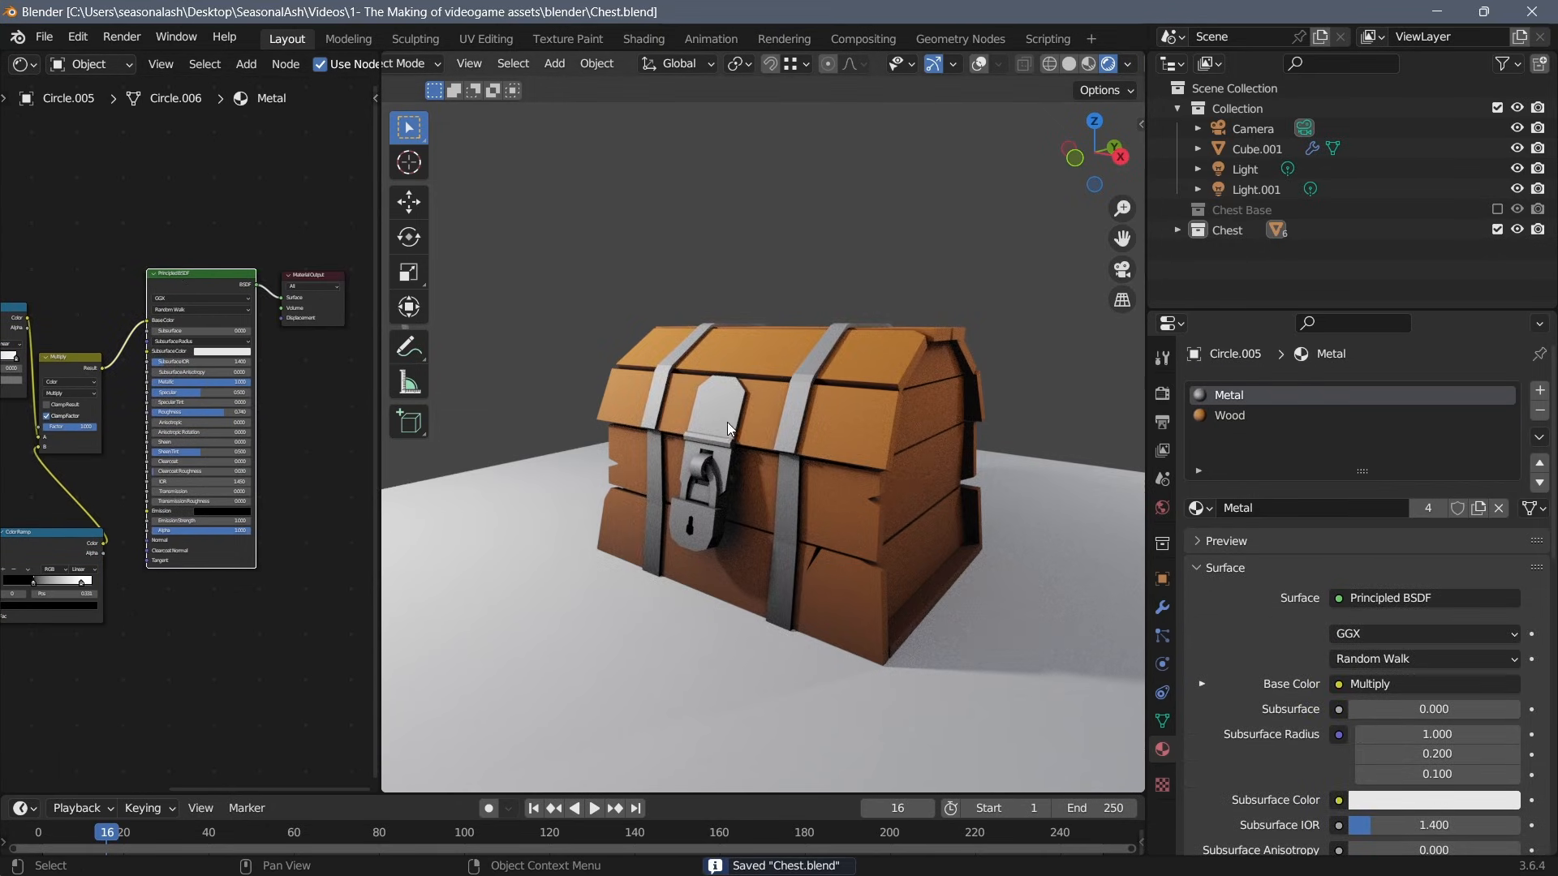
scroll(177, 426, "up", 3)
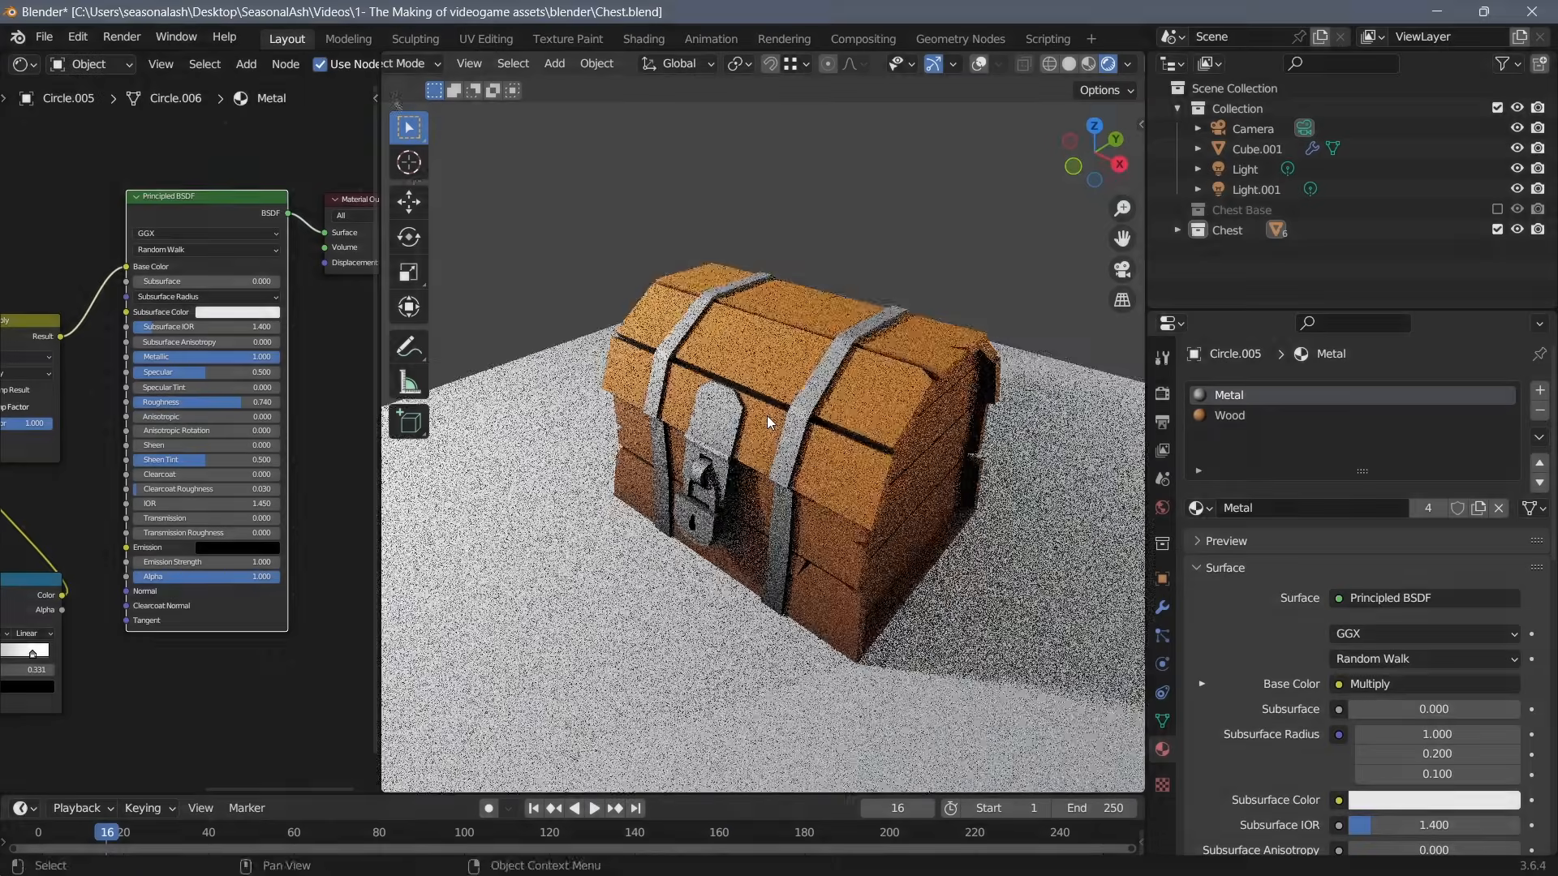
middle_click_drag(766, 416, 766, 368)
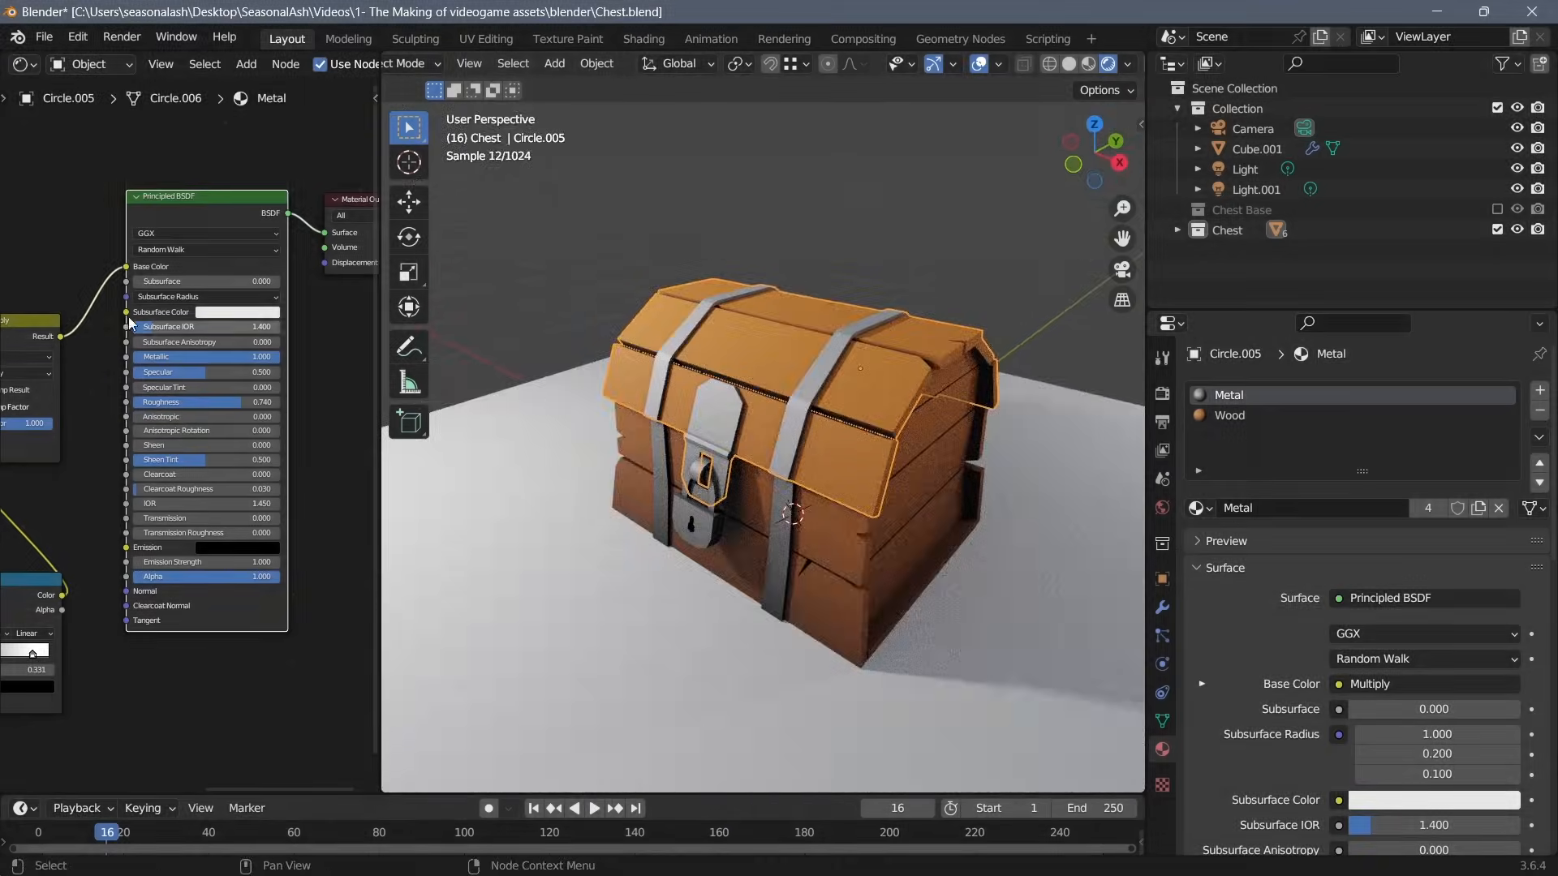
Move the black stop of the Wood material's occlusion Color Ramp to position 0.455.
middle_click_drag(102, 336, 267, 292)
left_click(184, 290)
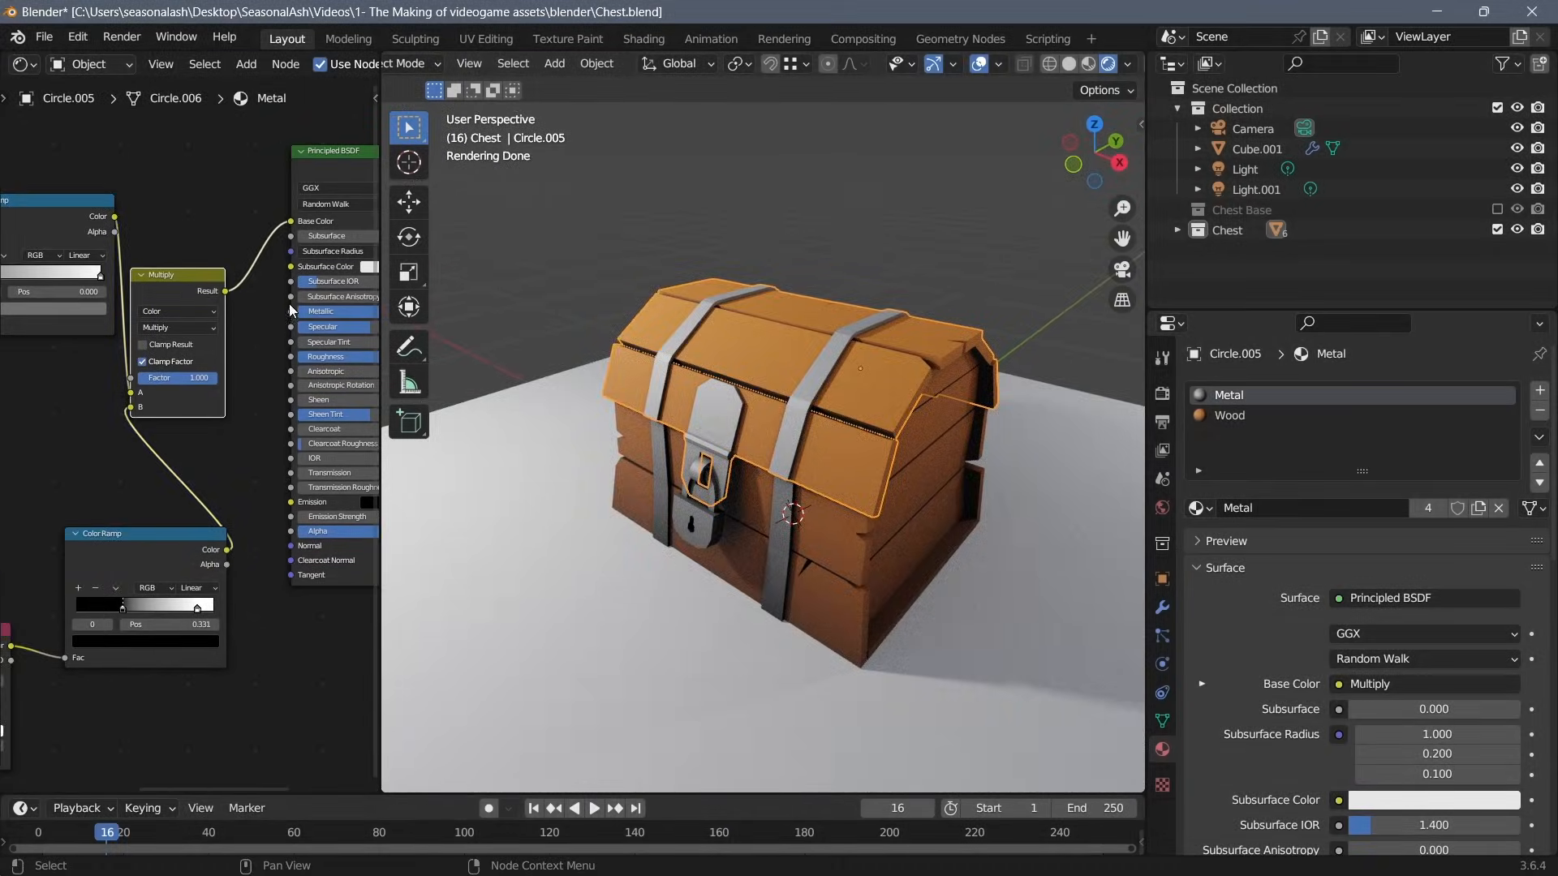
left_click(1234, 415)
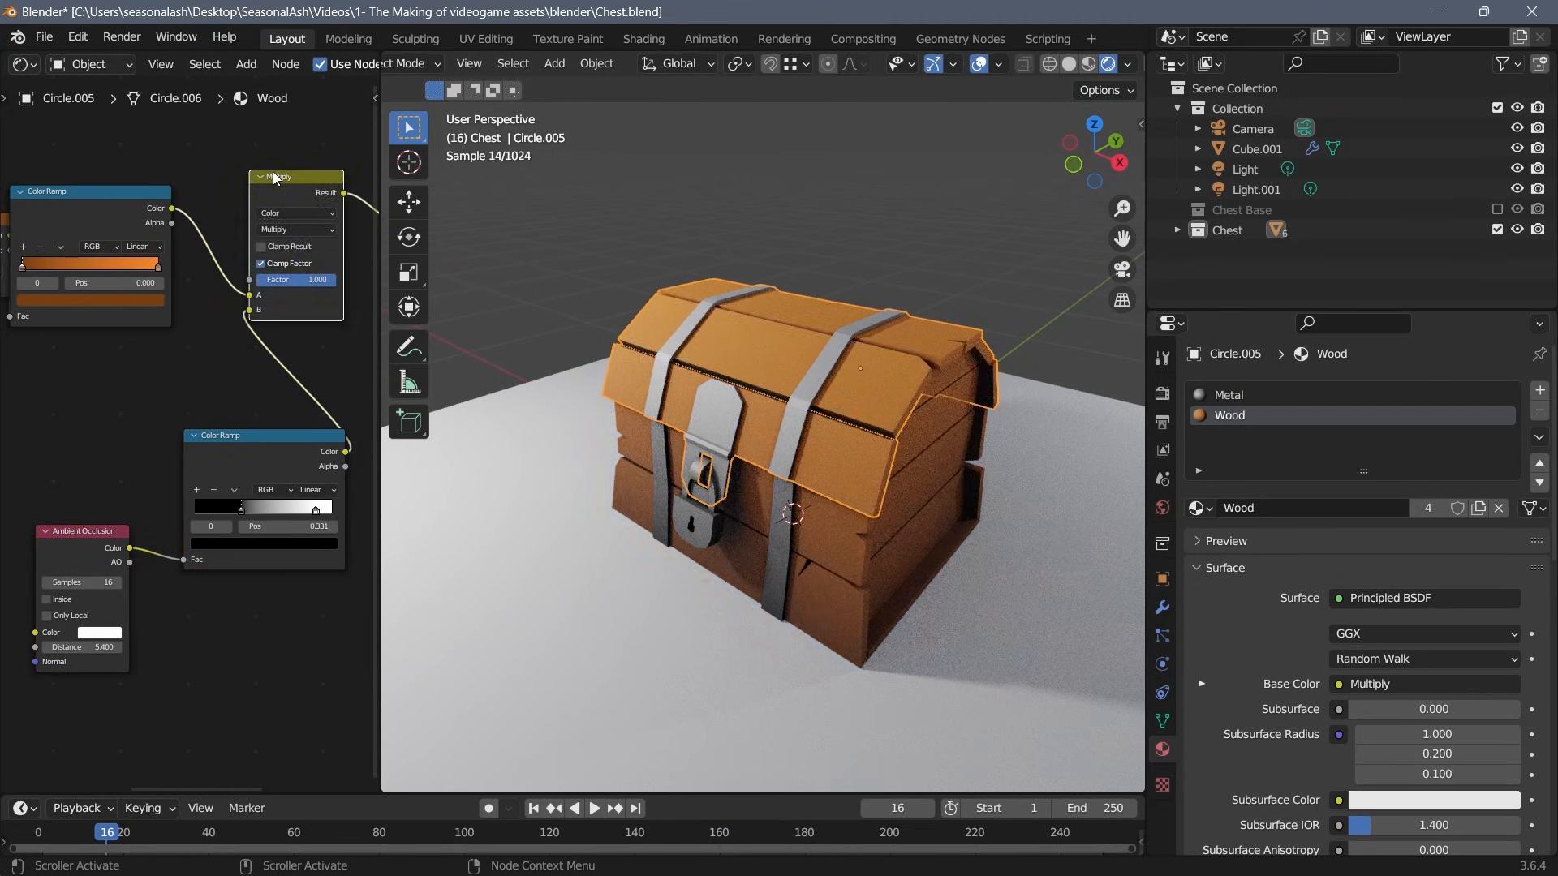
middle_click_drag(179, 316, 132, 336)
scroll(192, 430, "up", 1)
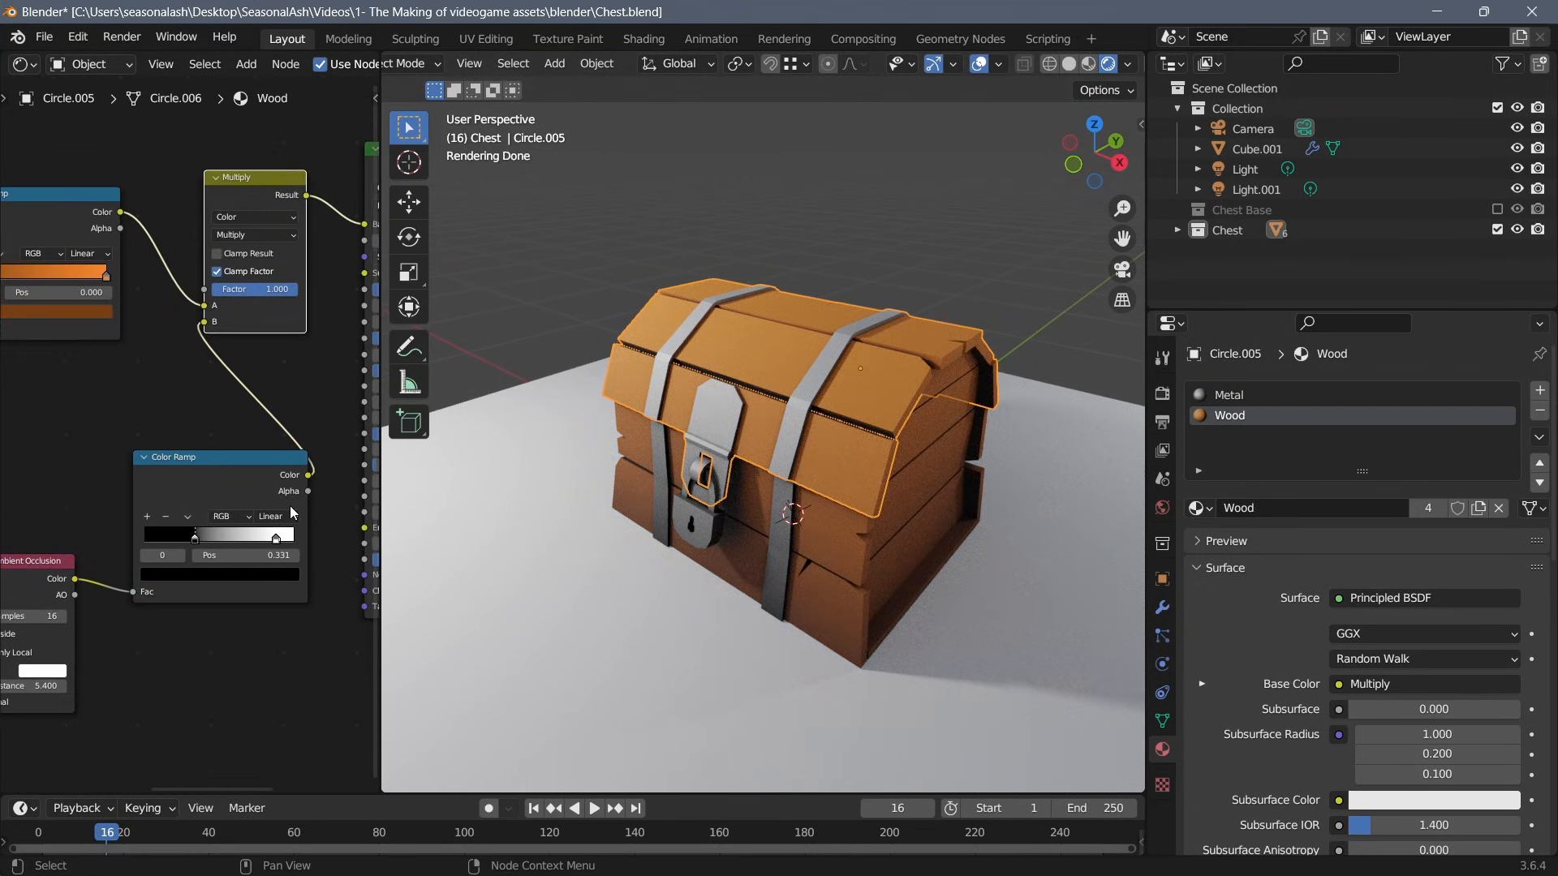
left_click_drag(274, 540, 214, 541)
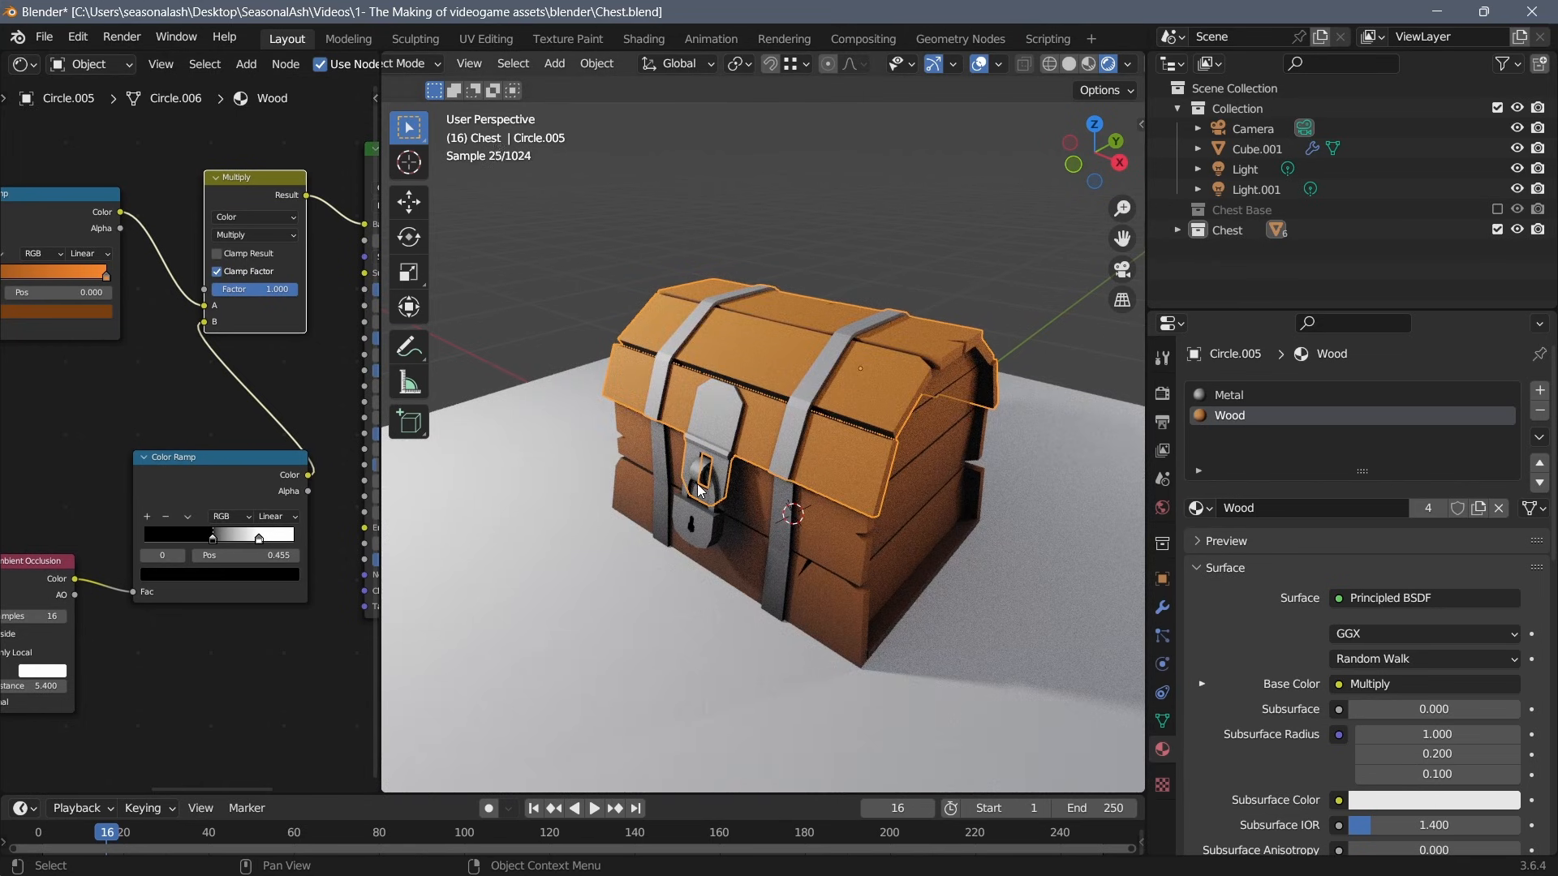
Change the black stop of the Wood material's occlusion Color Ramp to a dark brown.
middle_click_drag(714, 479, 655, 475)
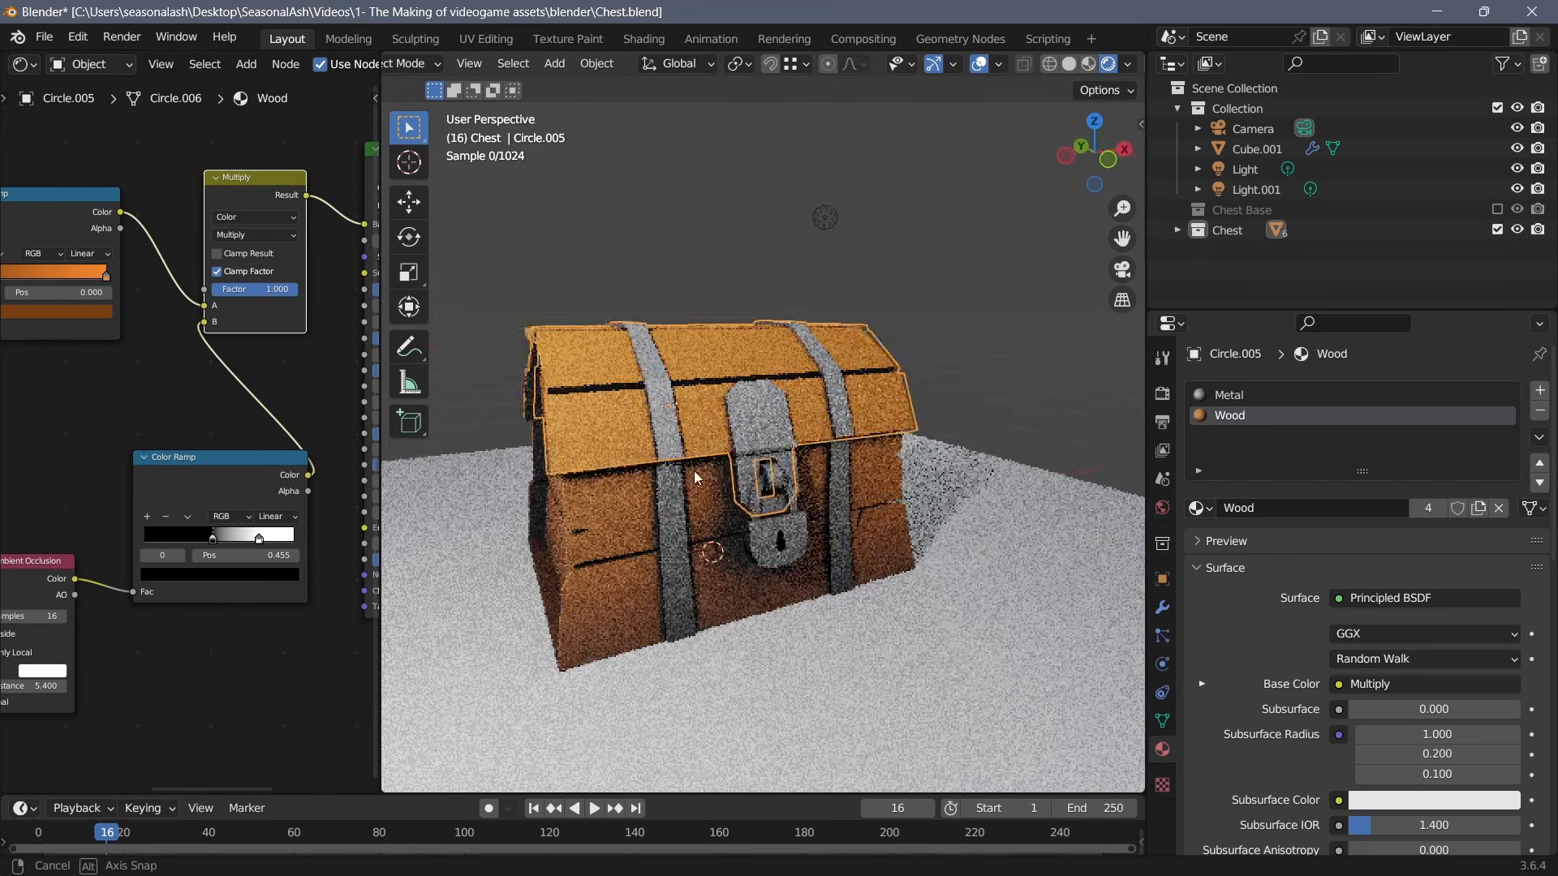
scroll(212, 600, "up", 1)
left_click(209, 612)
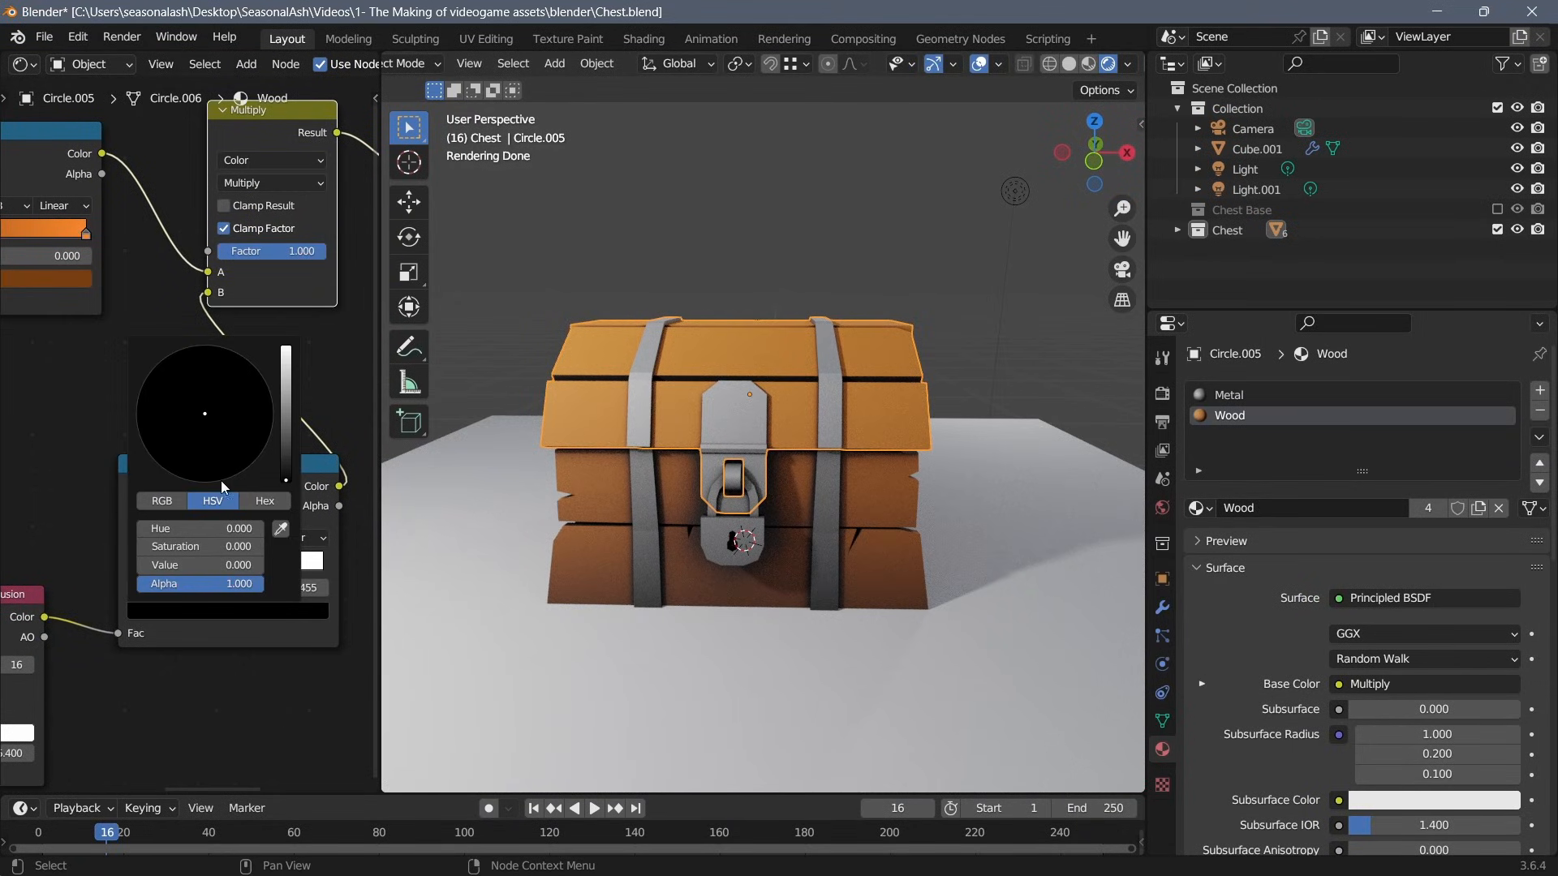
mouse_move(274, 466)
left_mouse_down()
mouse_move(207, 435)
mouse_move(173, 468)
left_mouse_up()
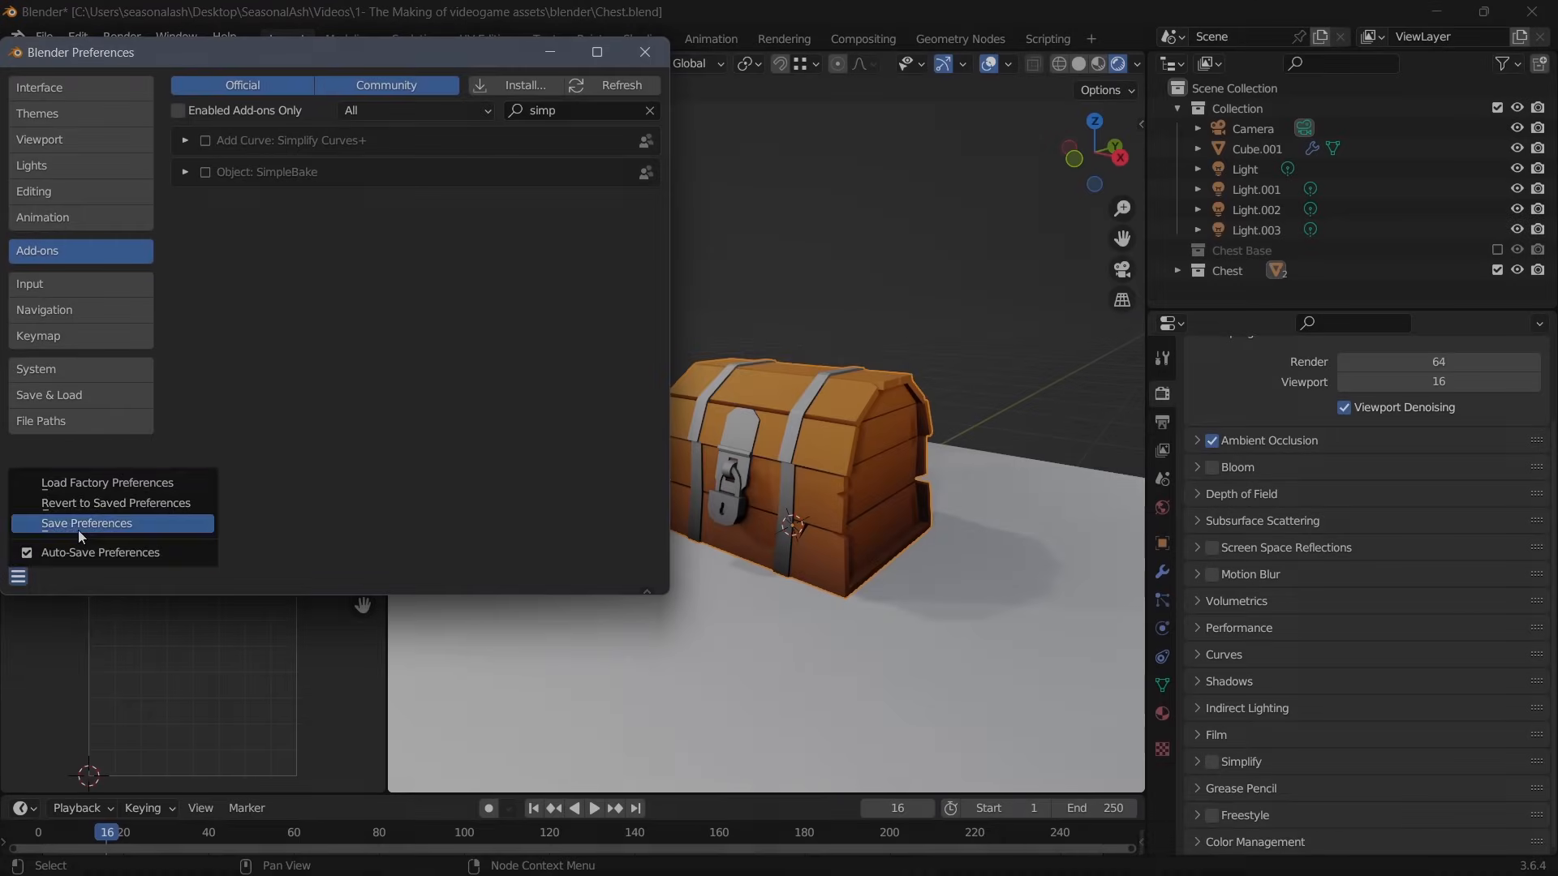
Enable the SimpleBake add-on and expand its settings in the render properties.
left_click(78, 523)
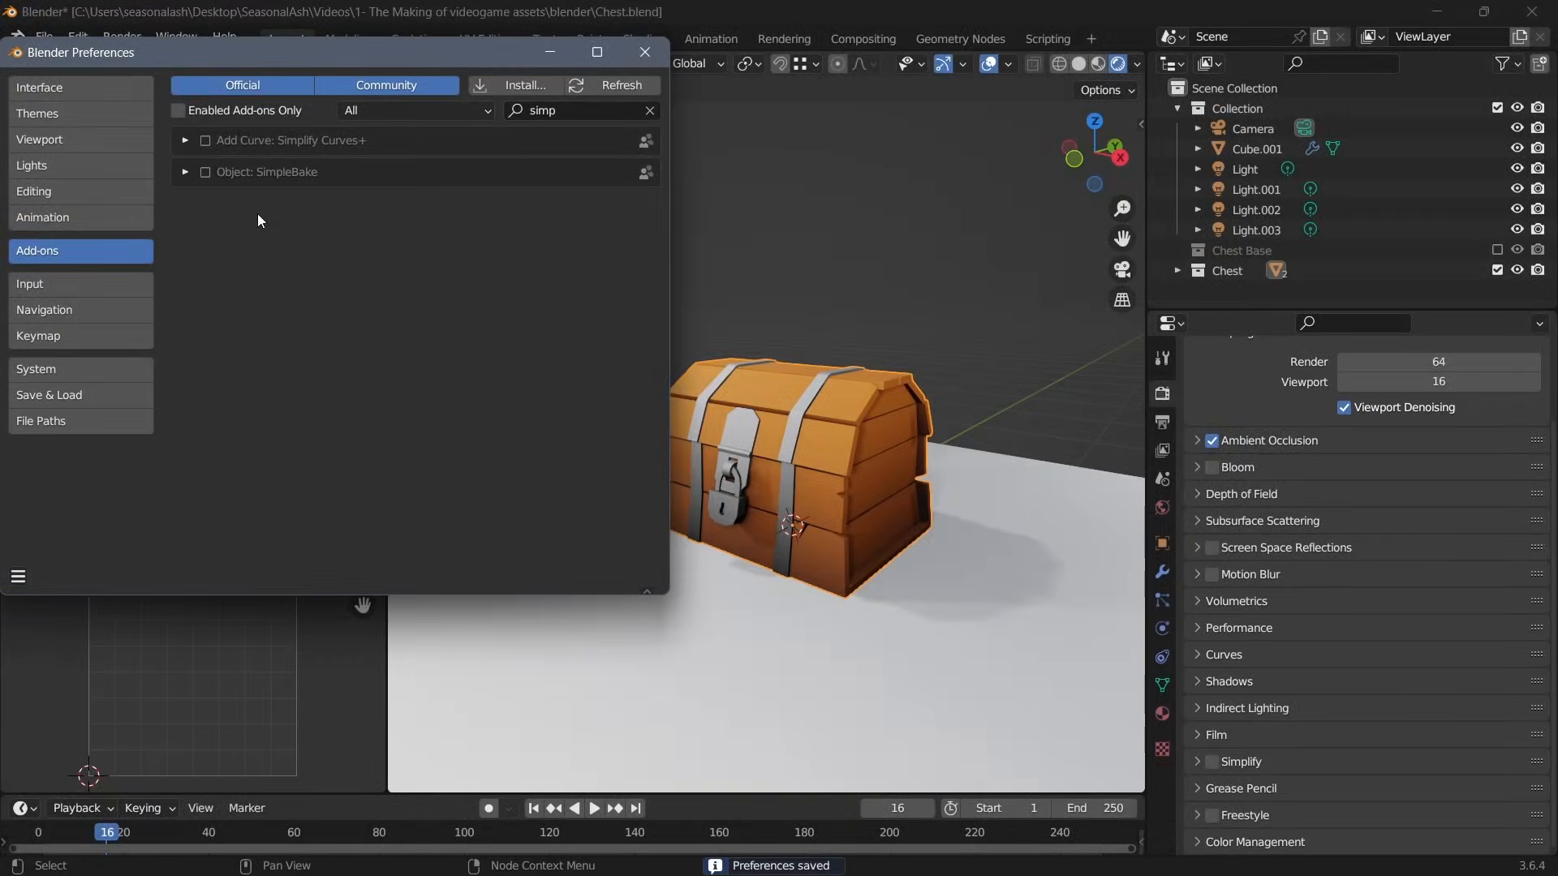
left_click(207, 172)
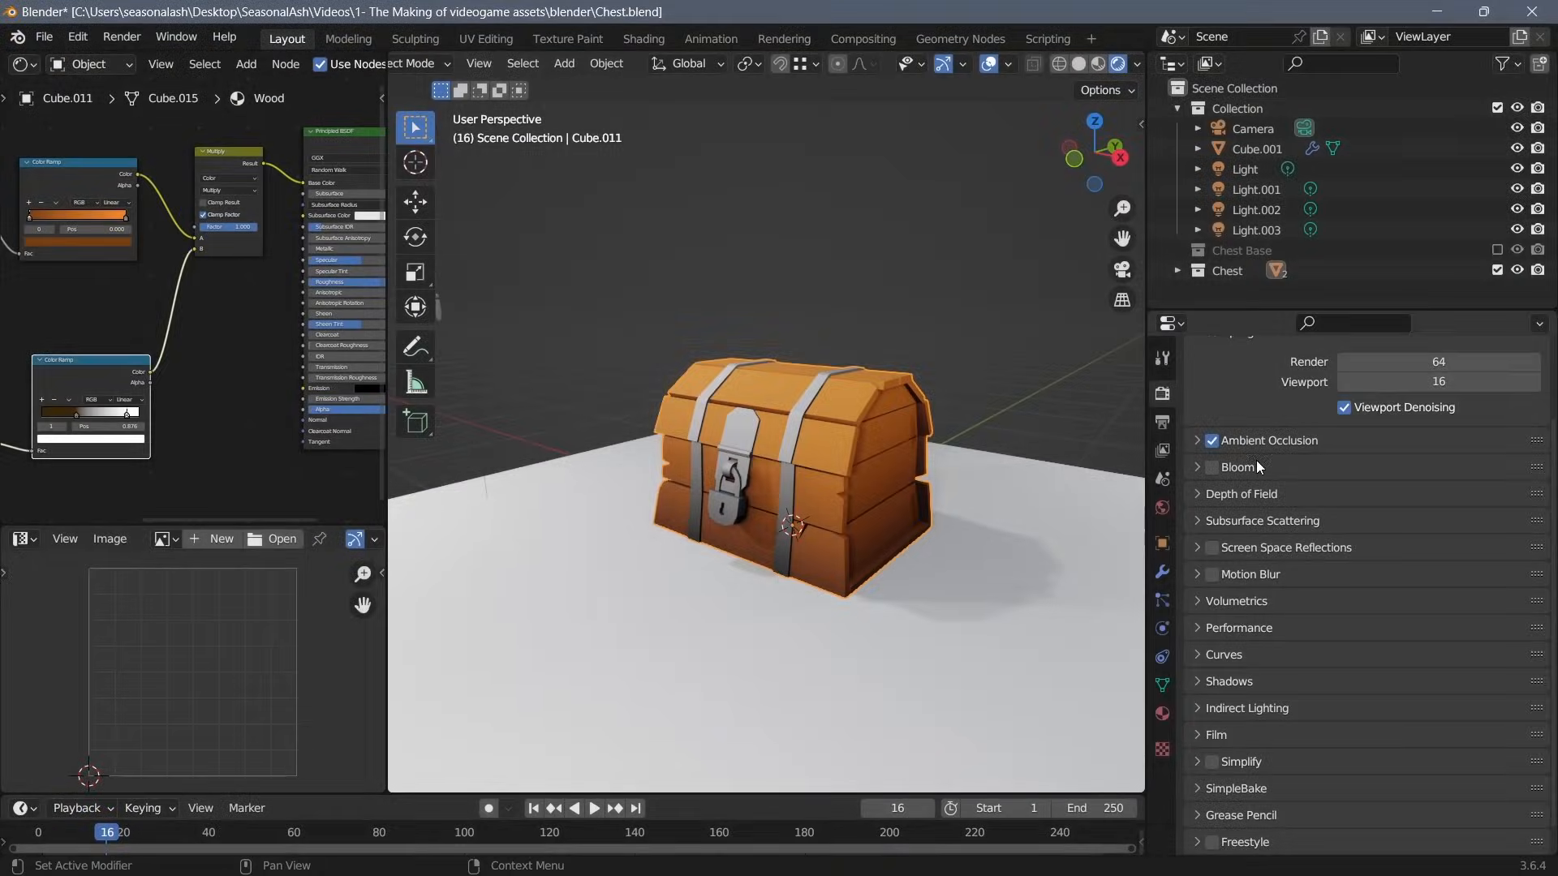
scroll(1256, 460, "up", 2)
scroll(1240, 635, "down", 3)
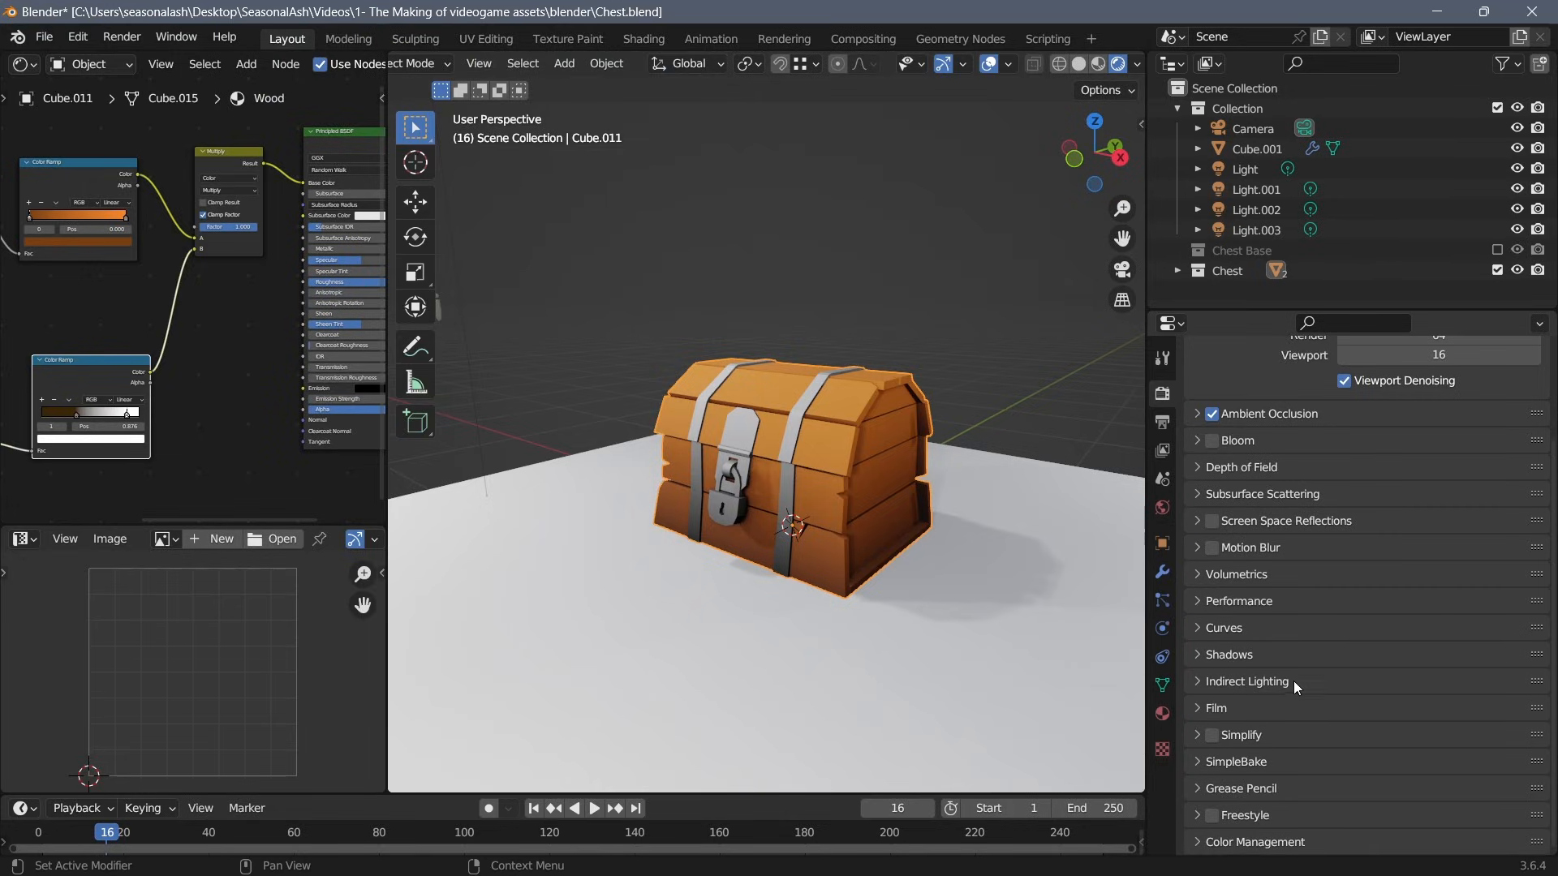
left_click(1244, 761)
scroll(1266, 723, "down", 10)
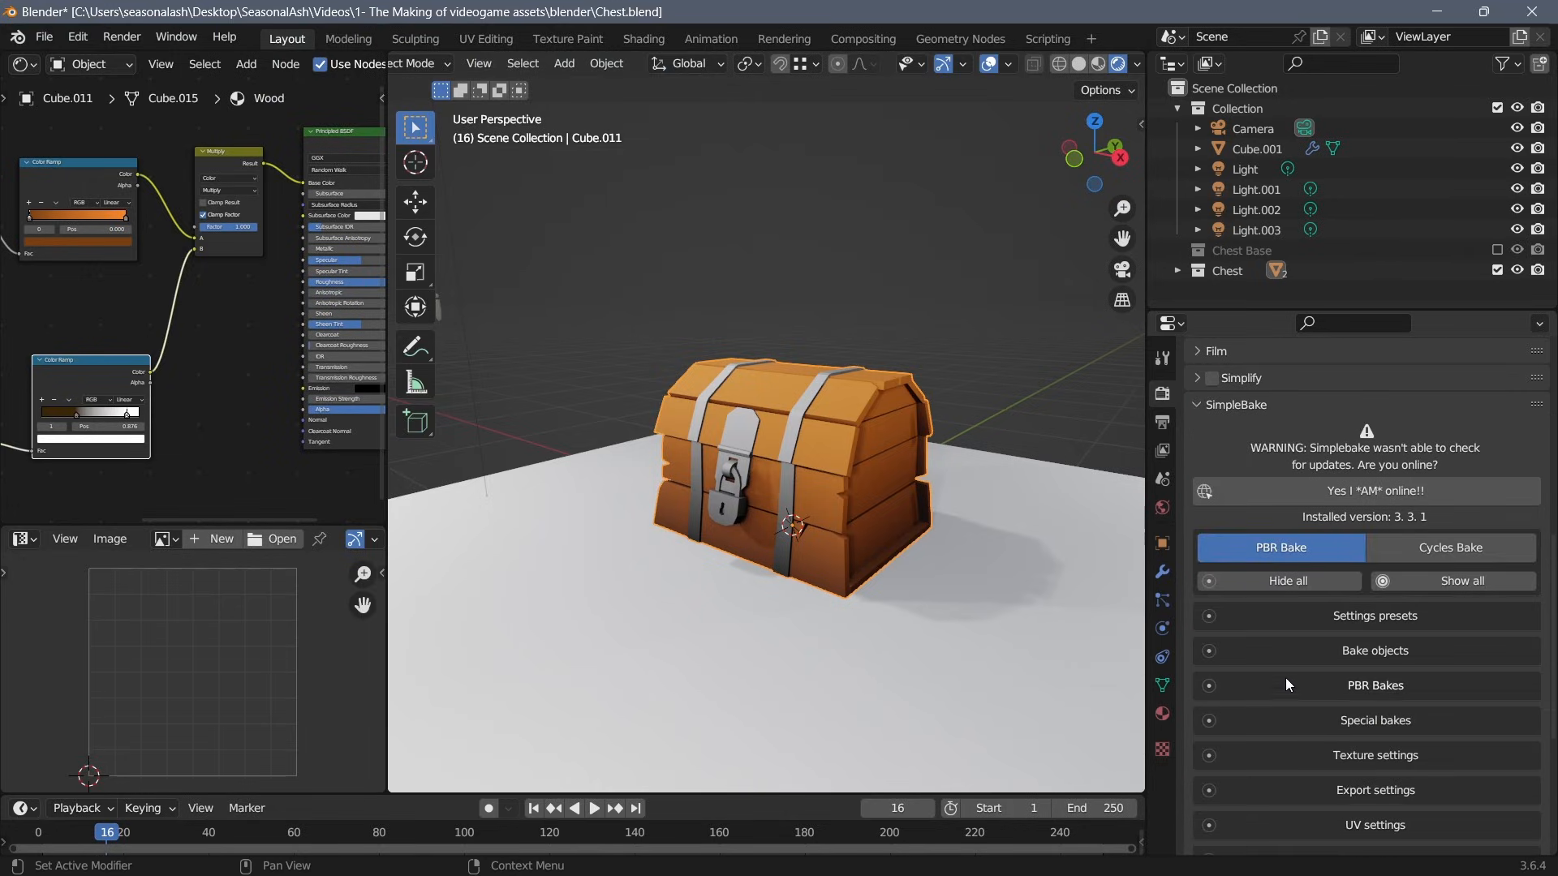
Rename the chest object to "Chest" and add it to SimpleBake's list of bake objects.
left_click(1273, 619)
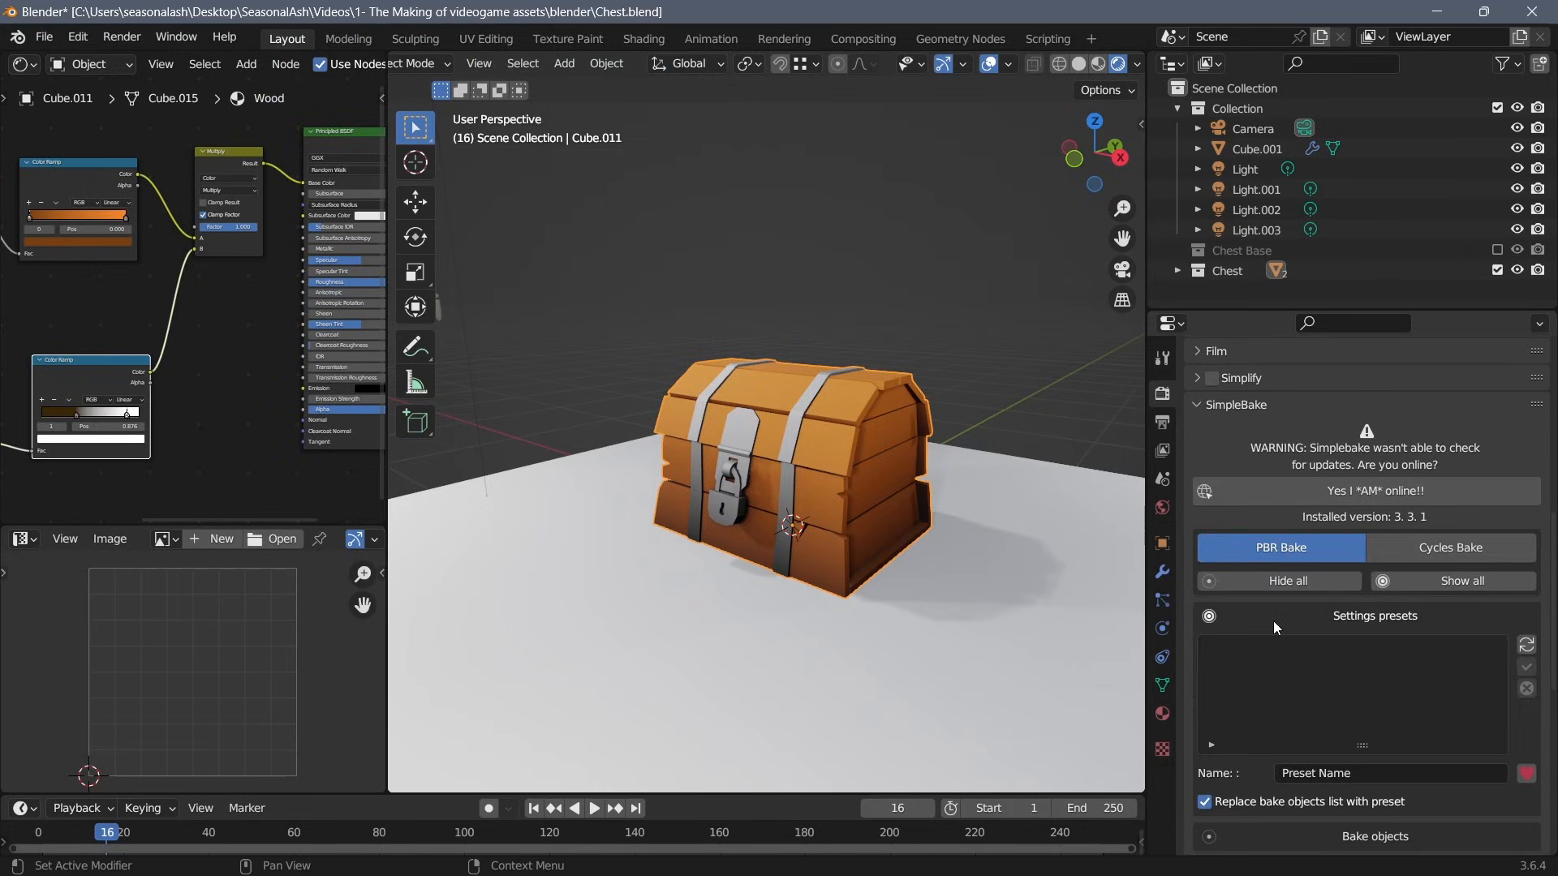
scroll(1274, 622, "down", 3)
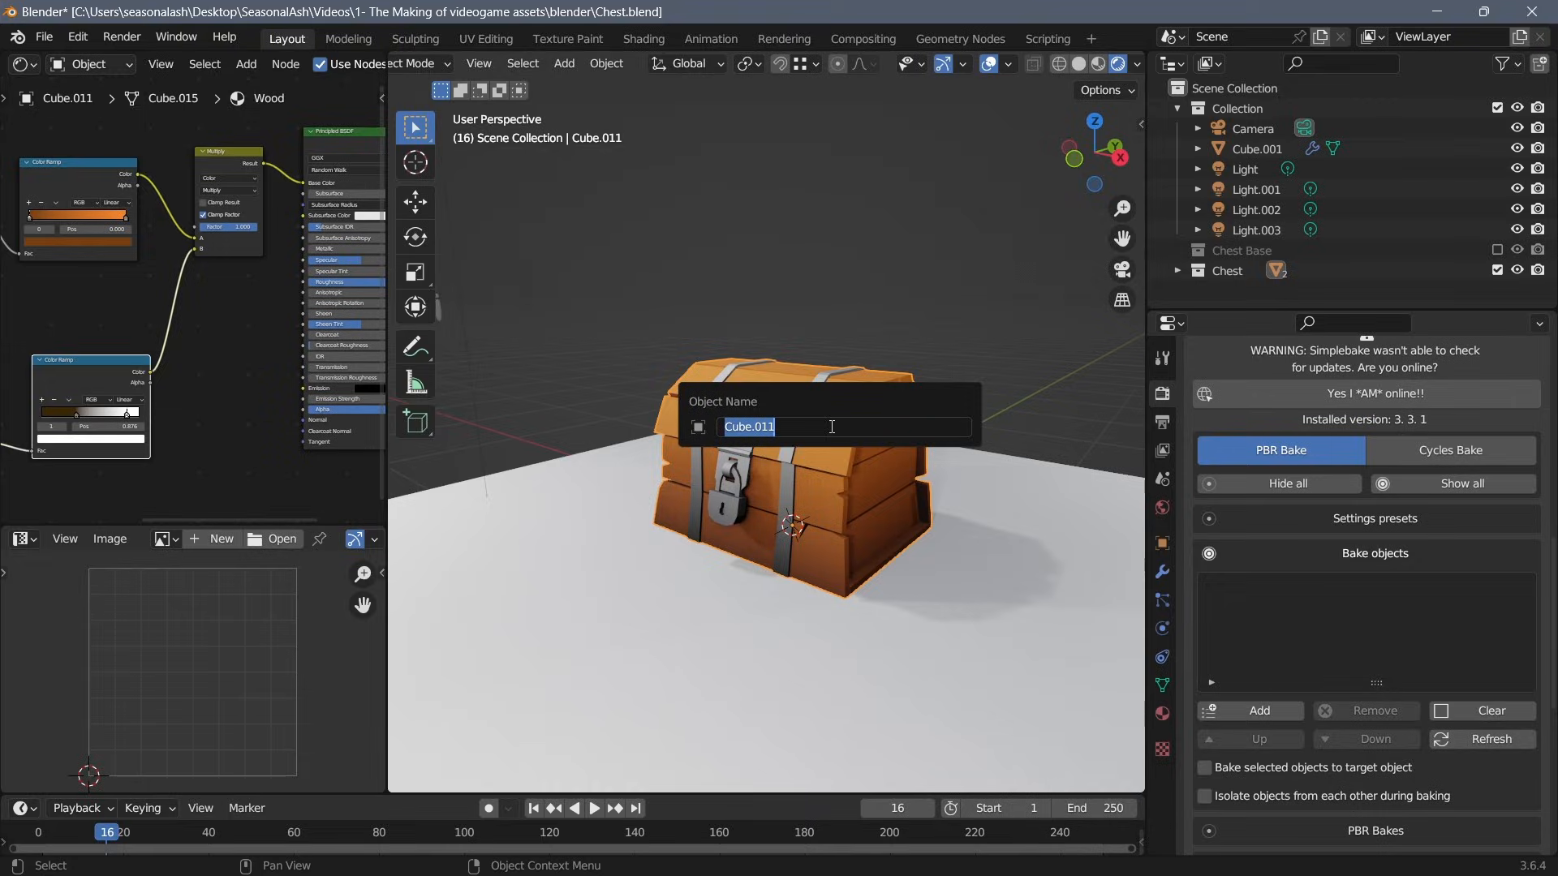
type("Chest")
key("Return")
left_click(1261, 711)
left_click(1273, 554)
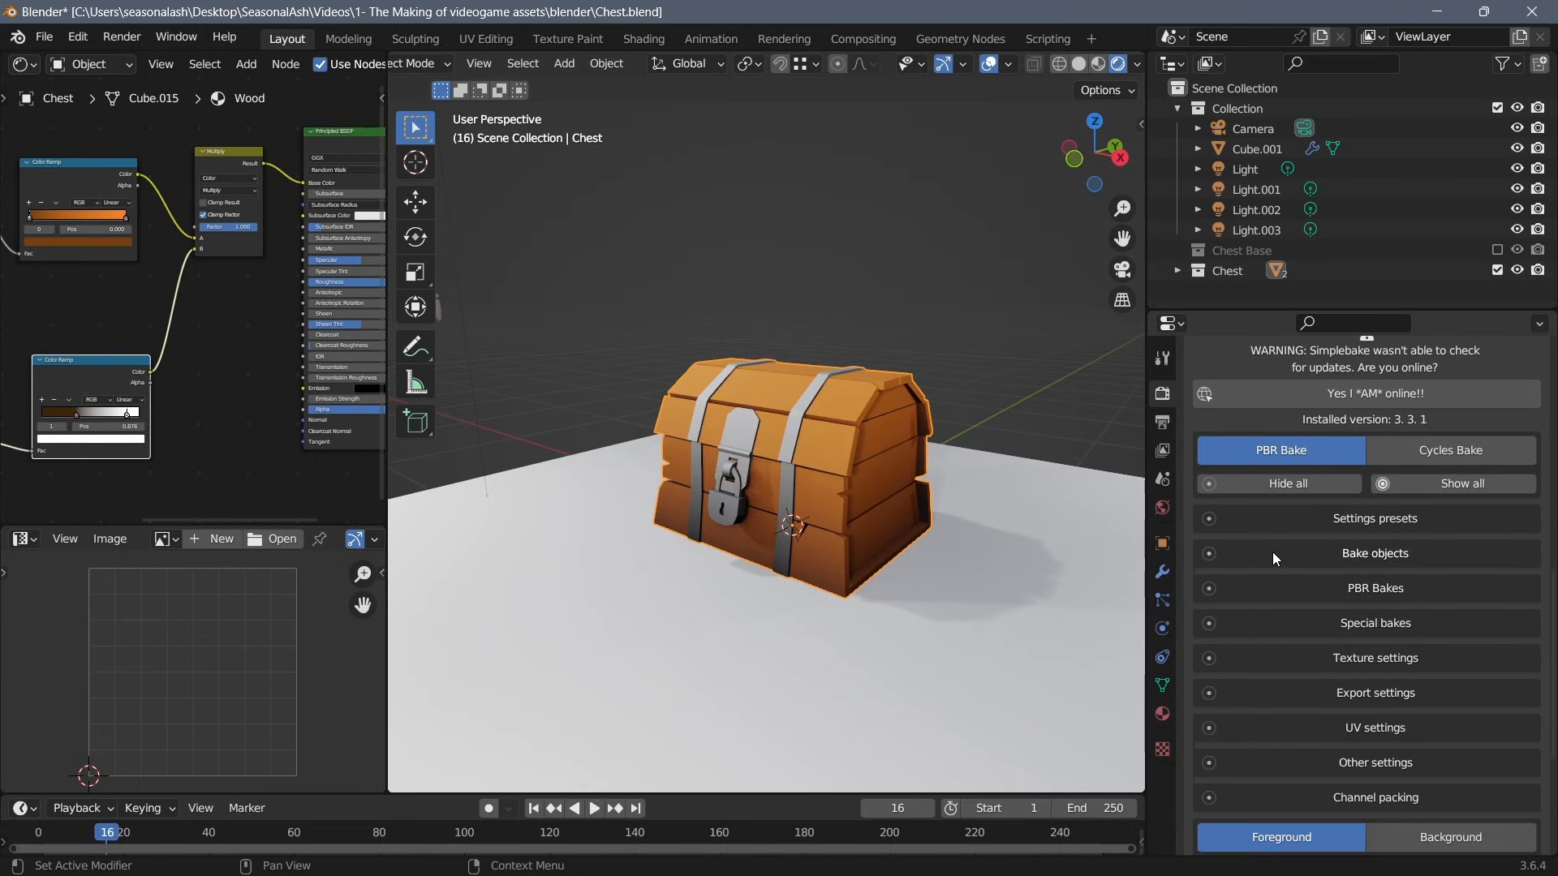
Choose Diffuse, Metalness and Roughness/Glossy as the PBR maps to bake.
left_click(1304, 601)
scroll(1331, 589, "down", 2)
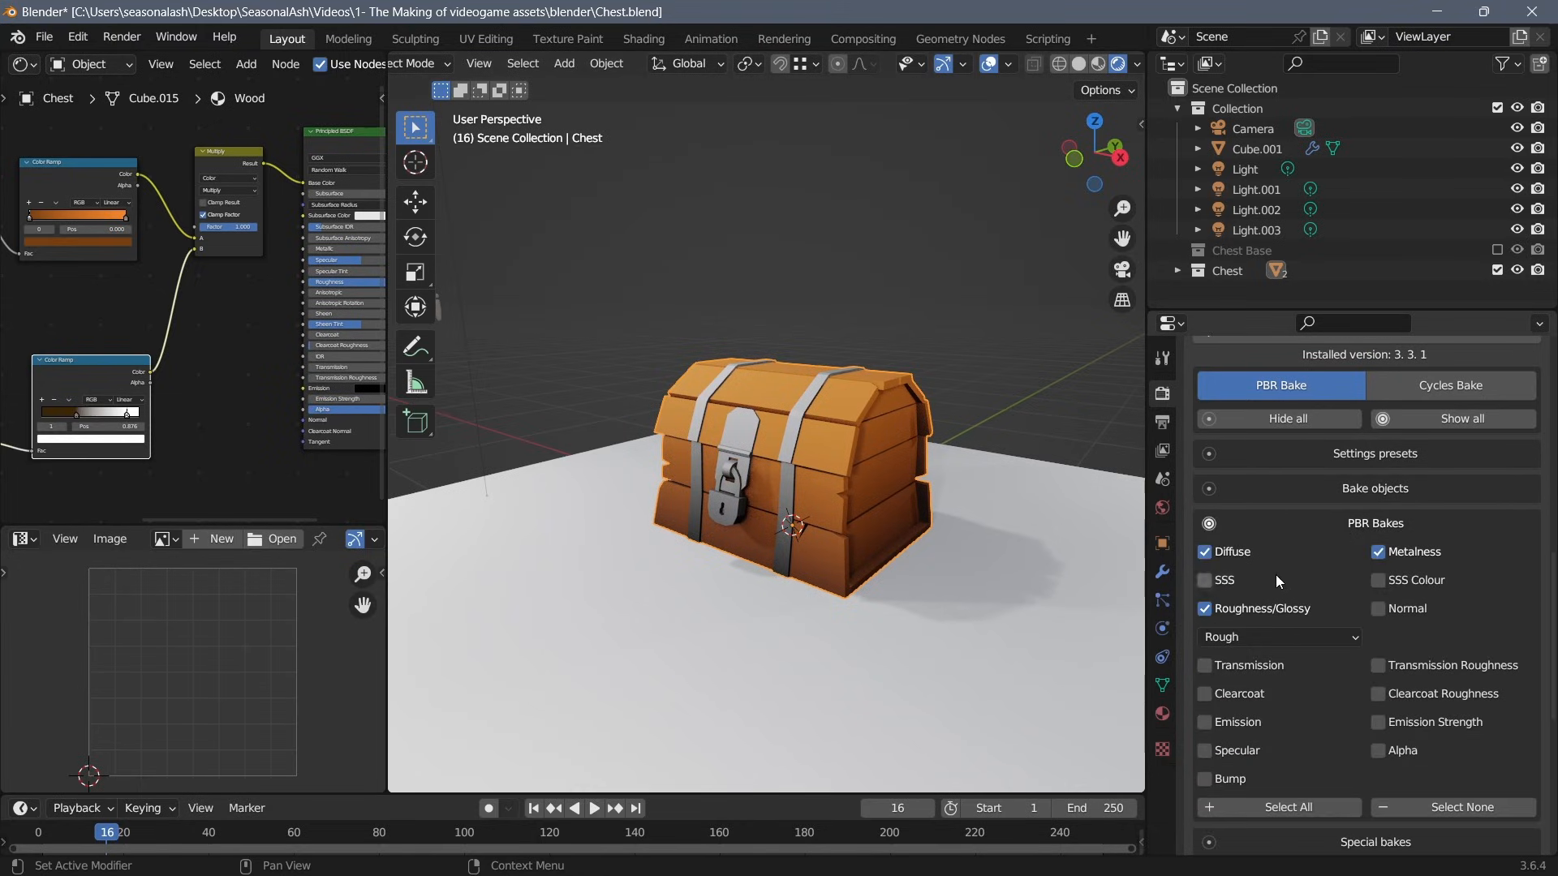
left_click(1409, 555)
scroll(1221, 611, "down", 1)
scroll(1236, 609, "up", 1)
left_click(1351, 519)
scroll(1307, 563, "down", 2)
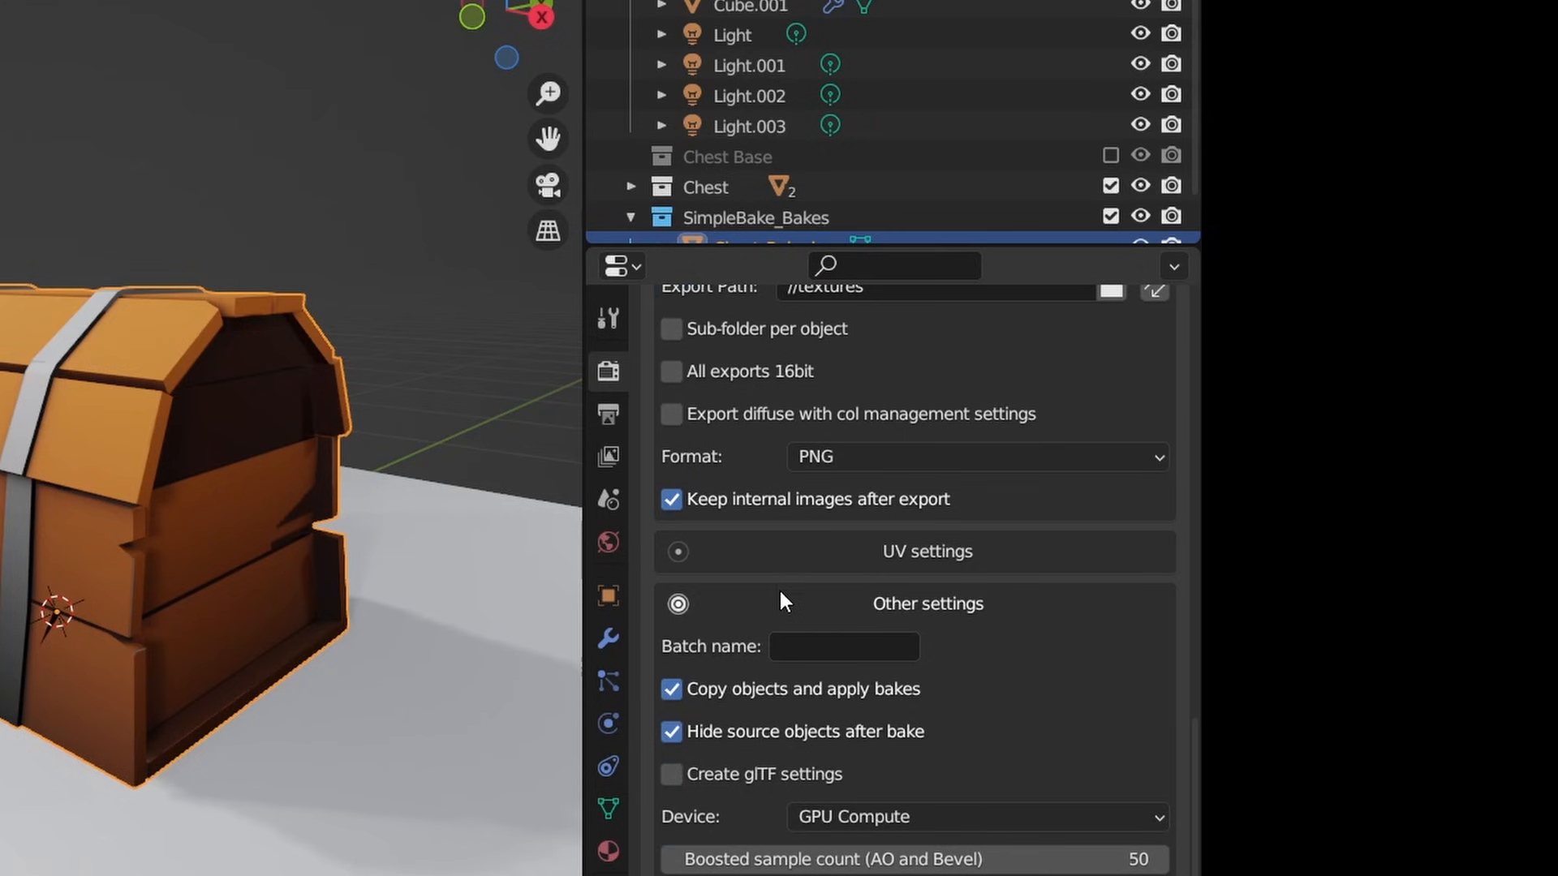
Enable New UV Map(s) in SimpleBake's UV settings and set the Smart UV Project unwrap margin to 0.
left_click(1317, 511)
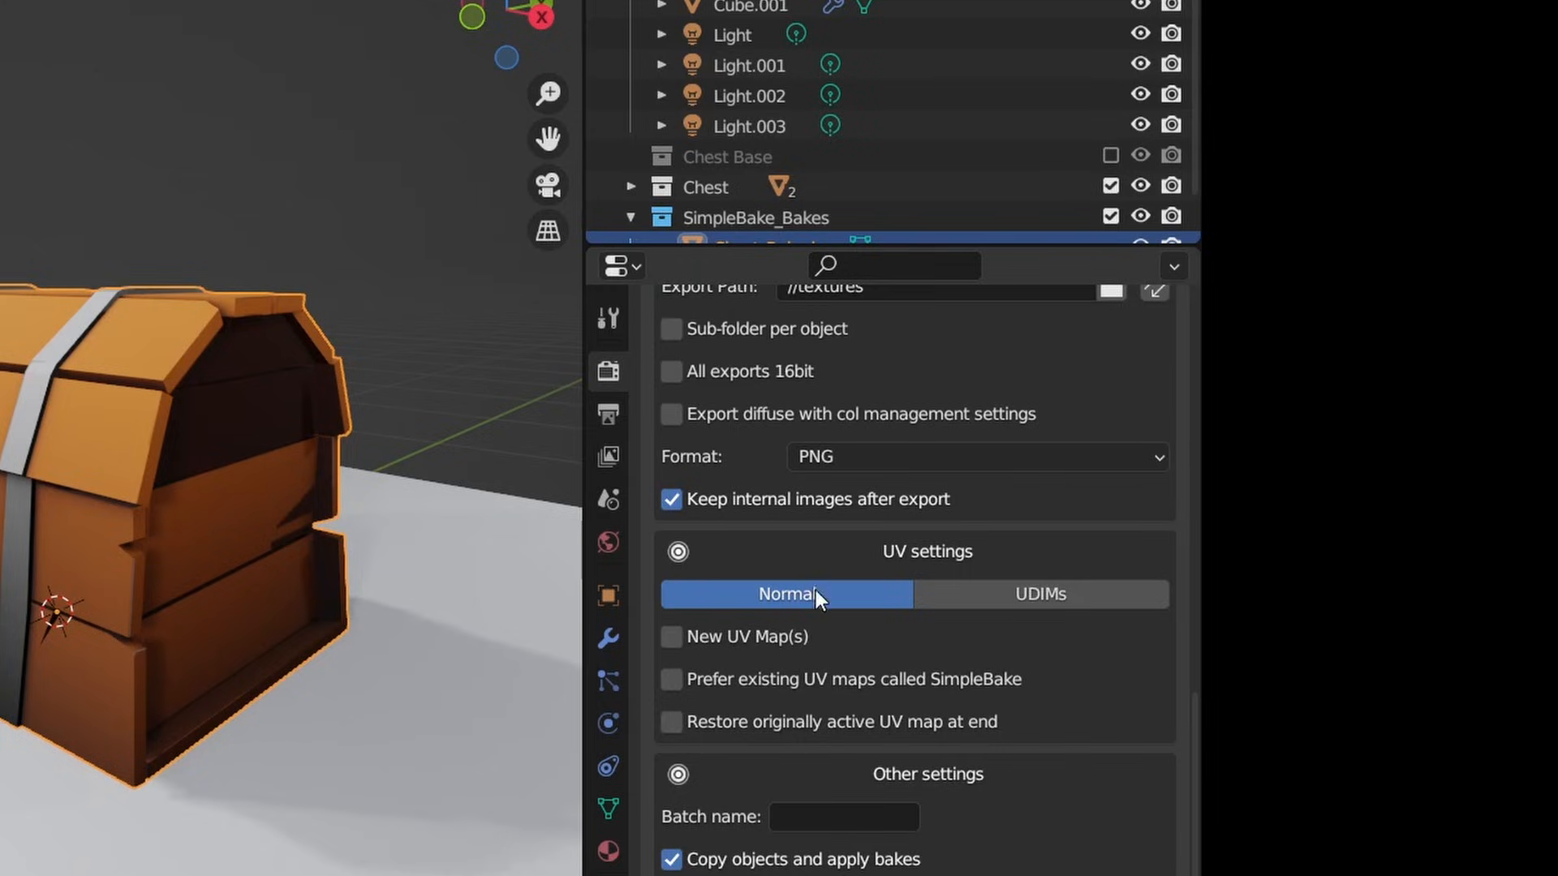
left_click(748, 640)
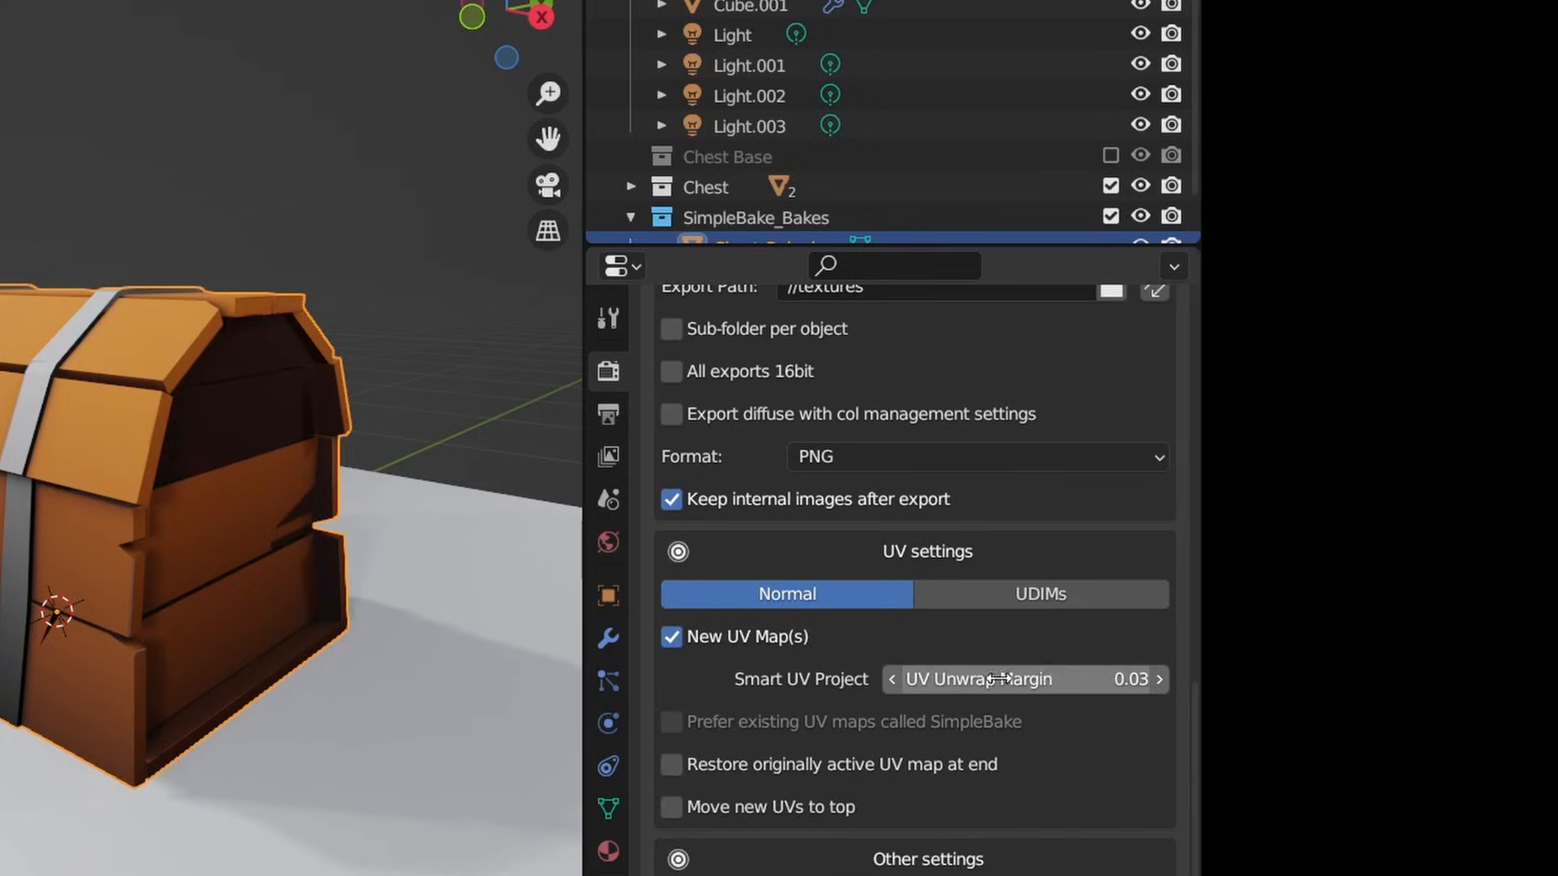
left_click(1048, 678)
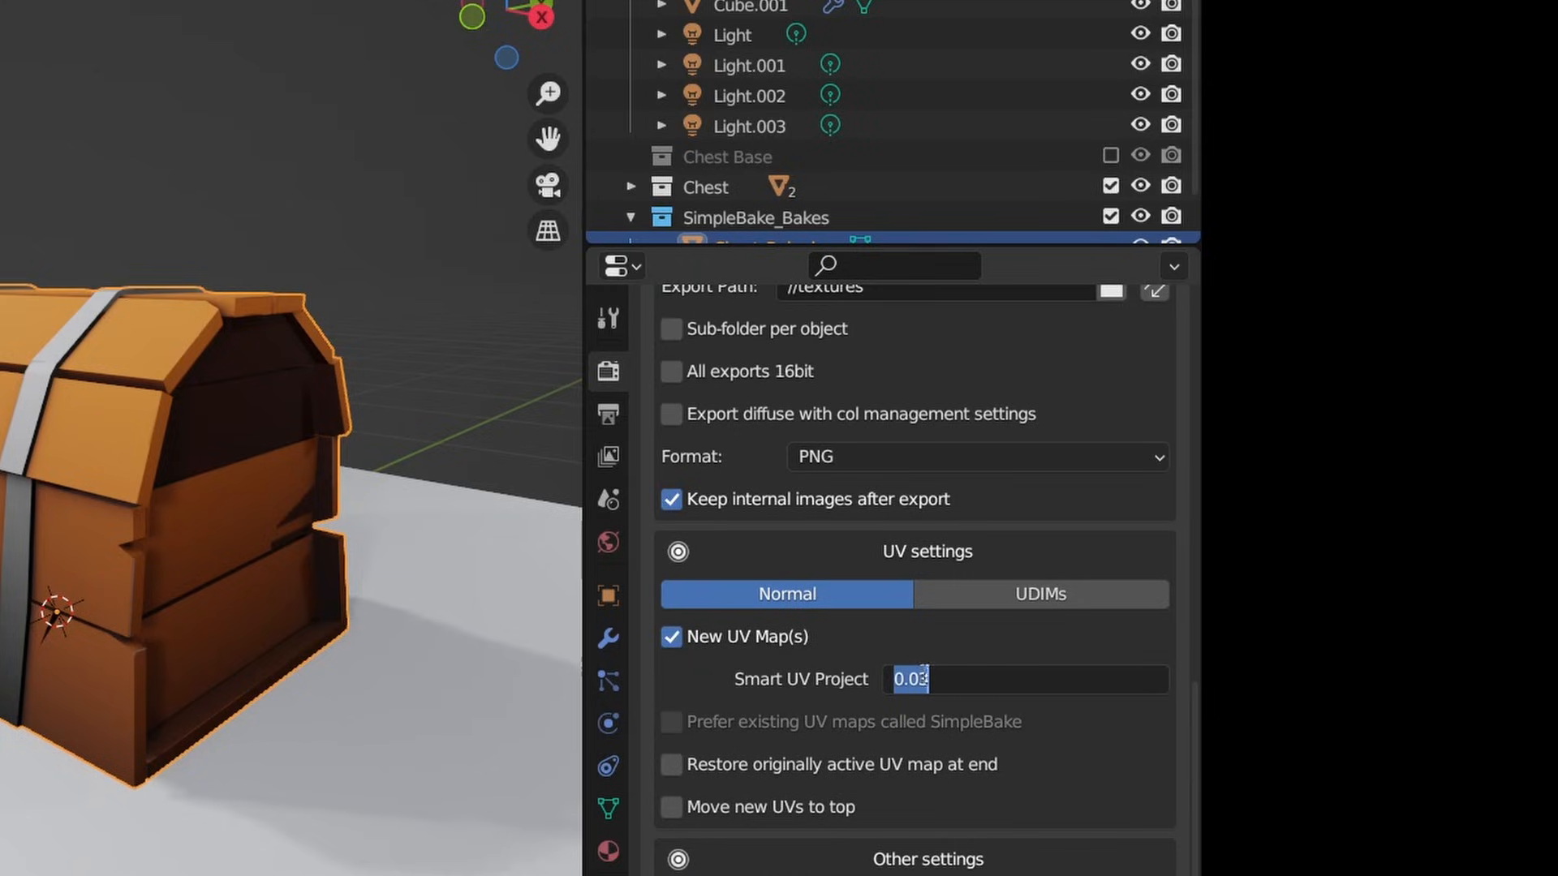
left_click(919, 679)
key("Return")
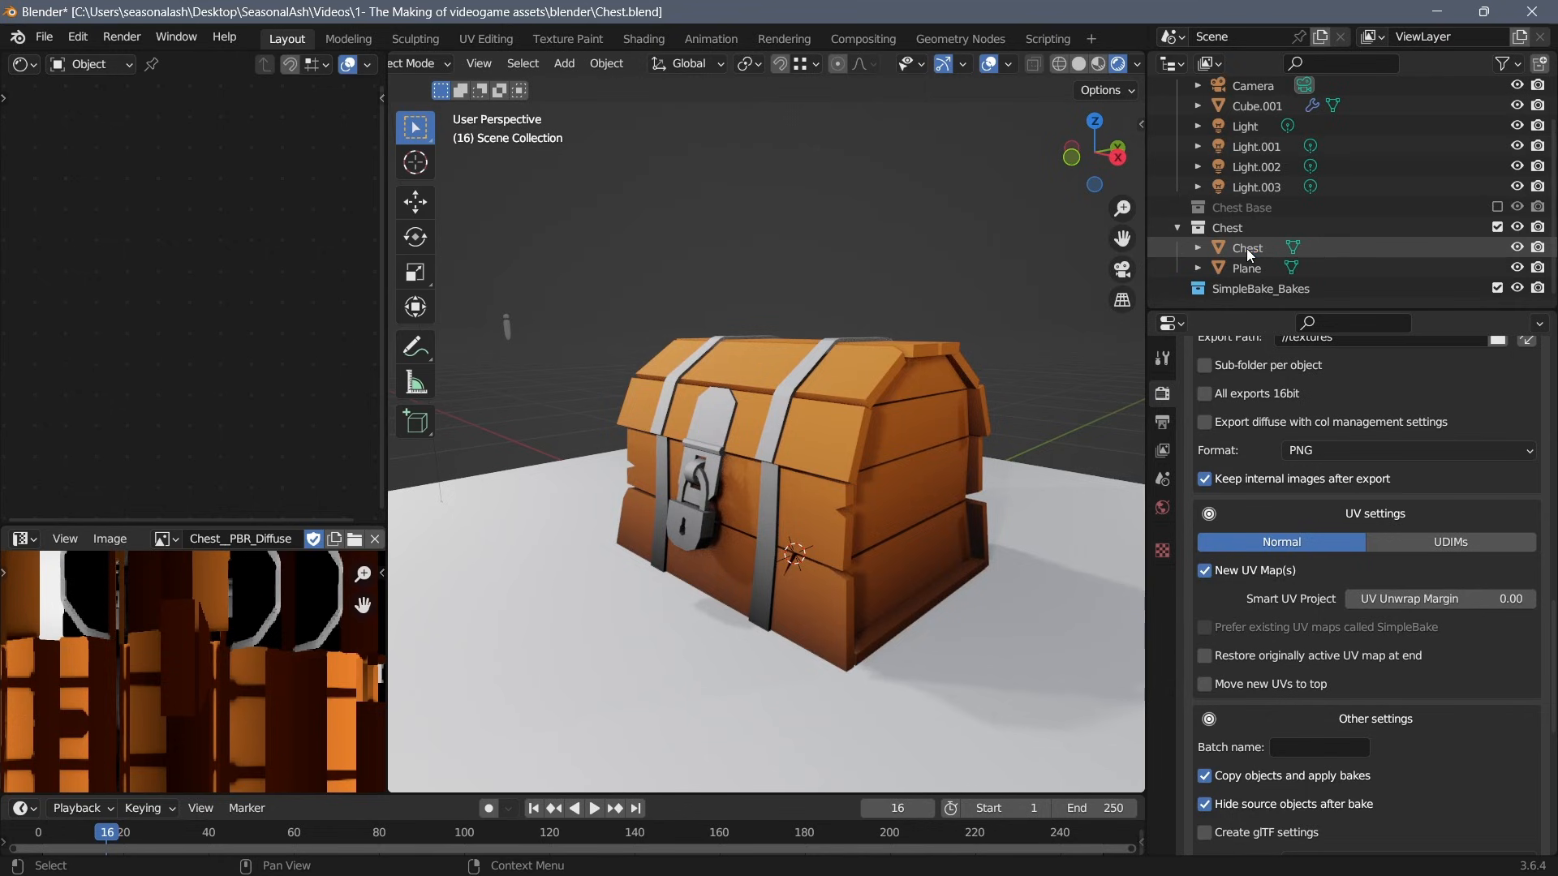
Save the file and run the foreground PBR bake of the Chest object.
left_click(1247, 248)
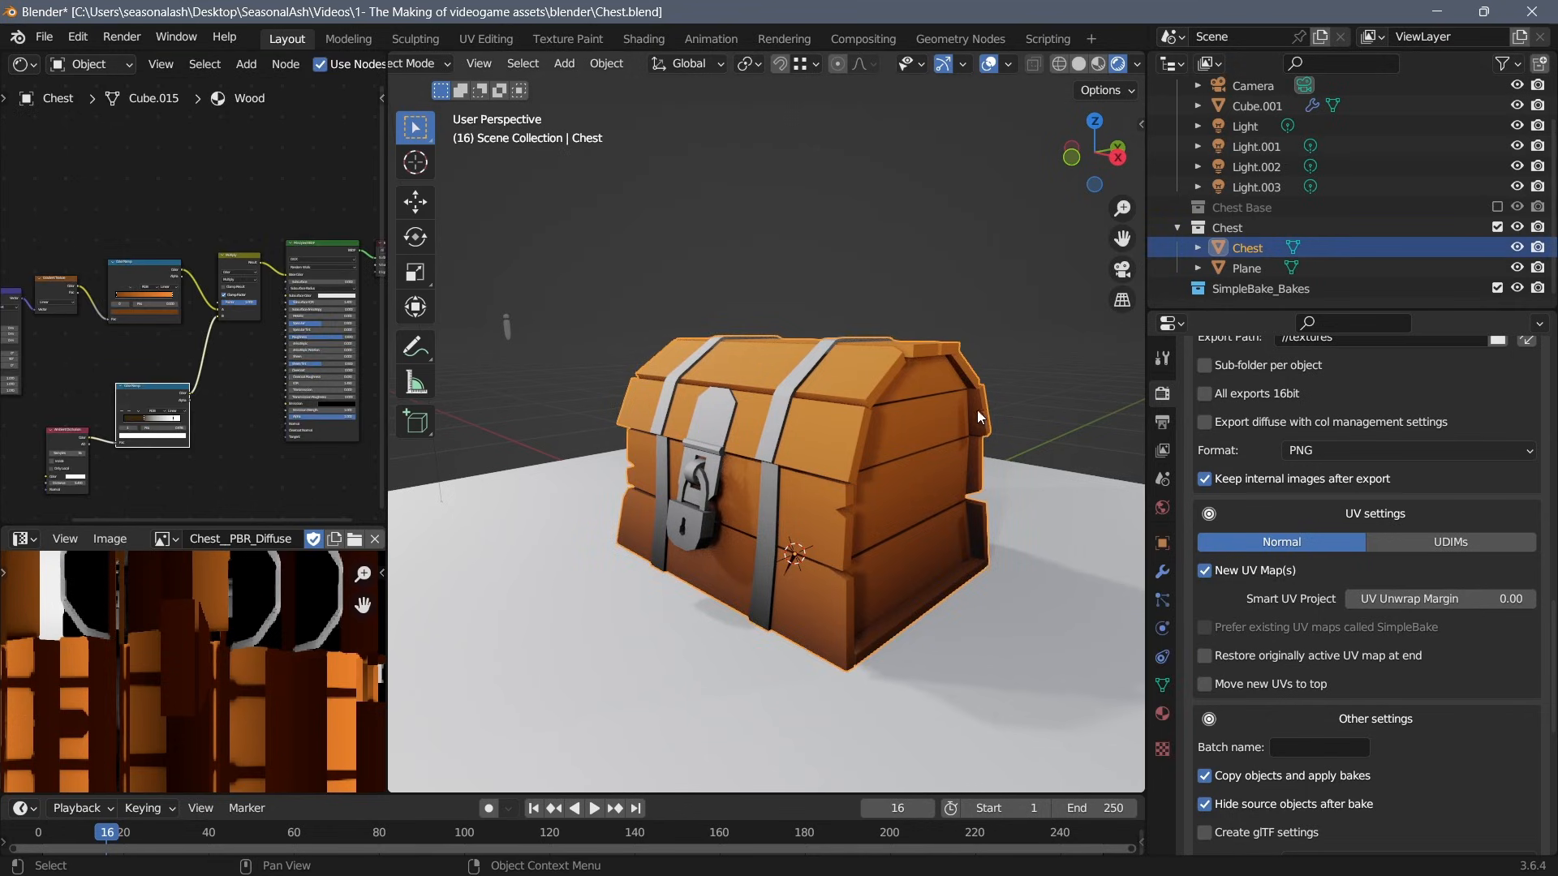
left_click(1039, 295)
key("ctrl+s")
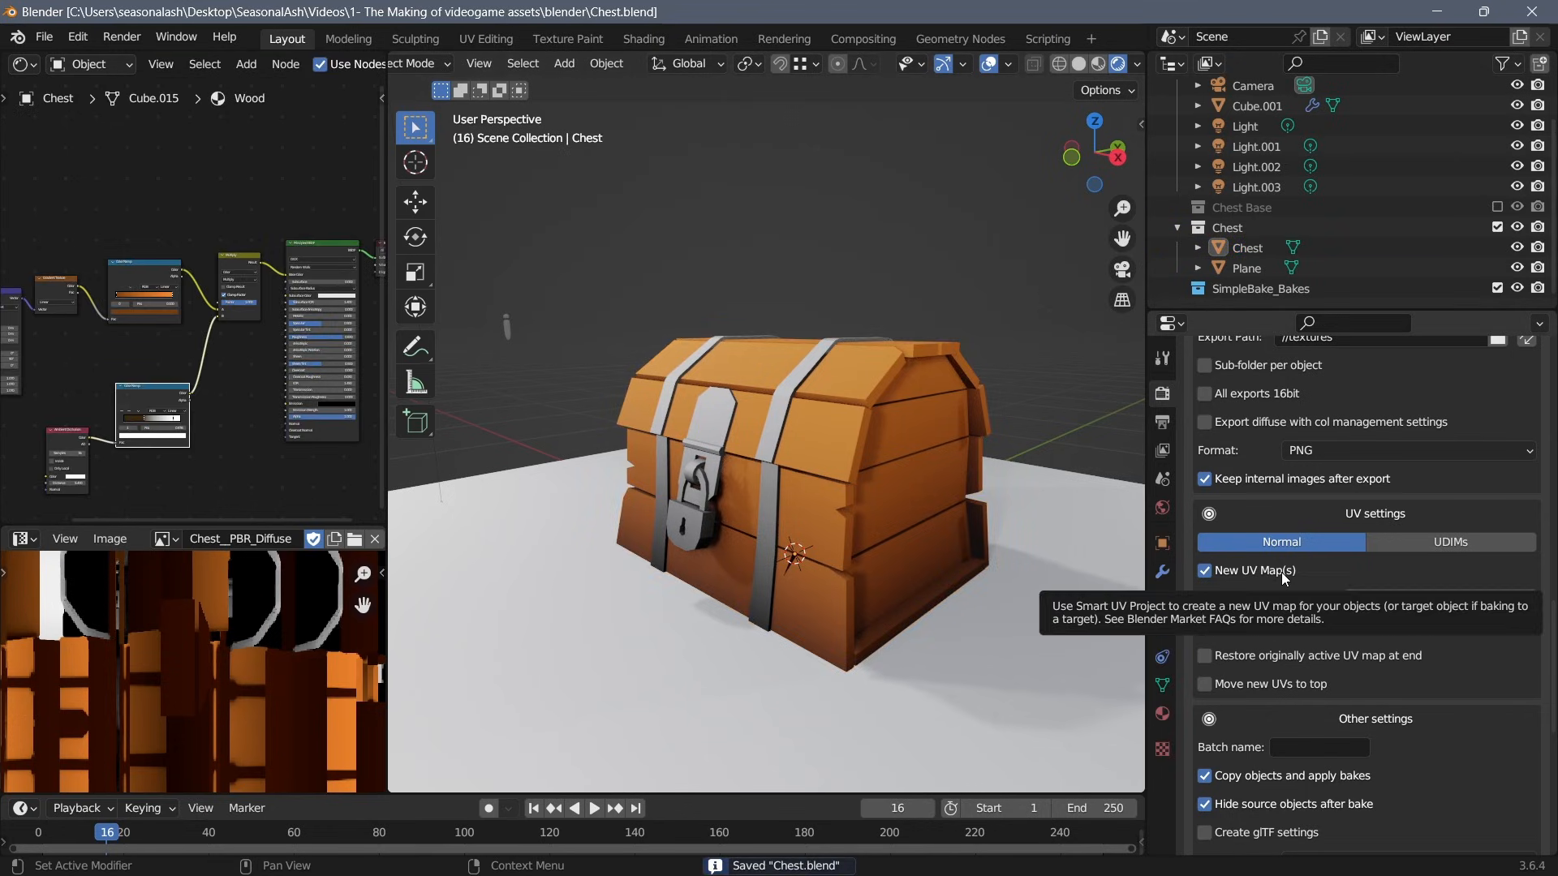
scroll(1271, 580, "down", 10)
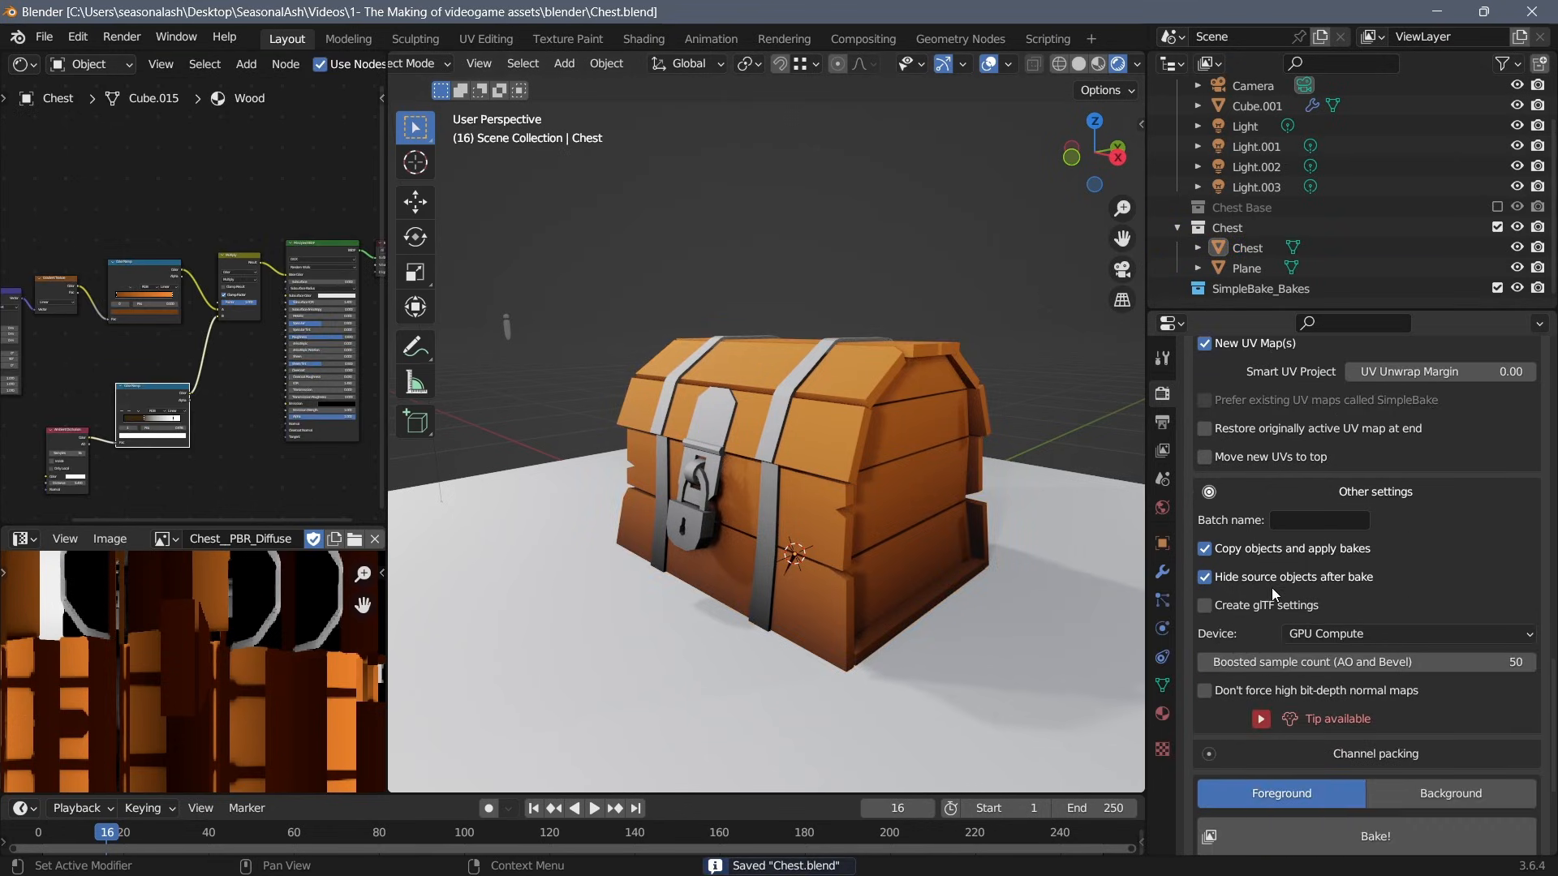
left_click(1364, 712)
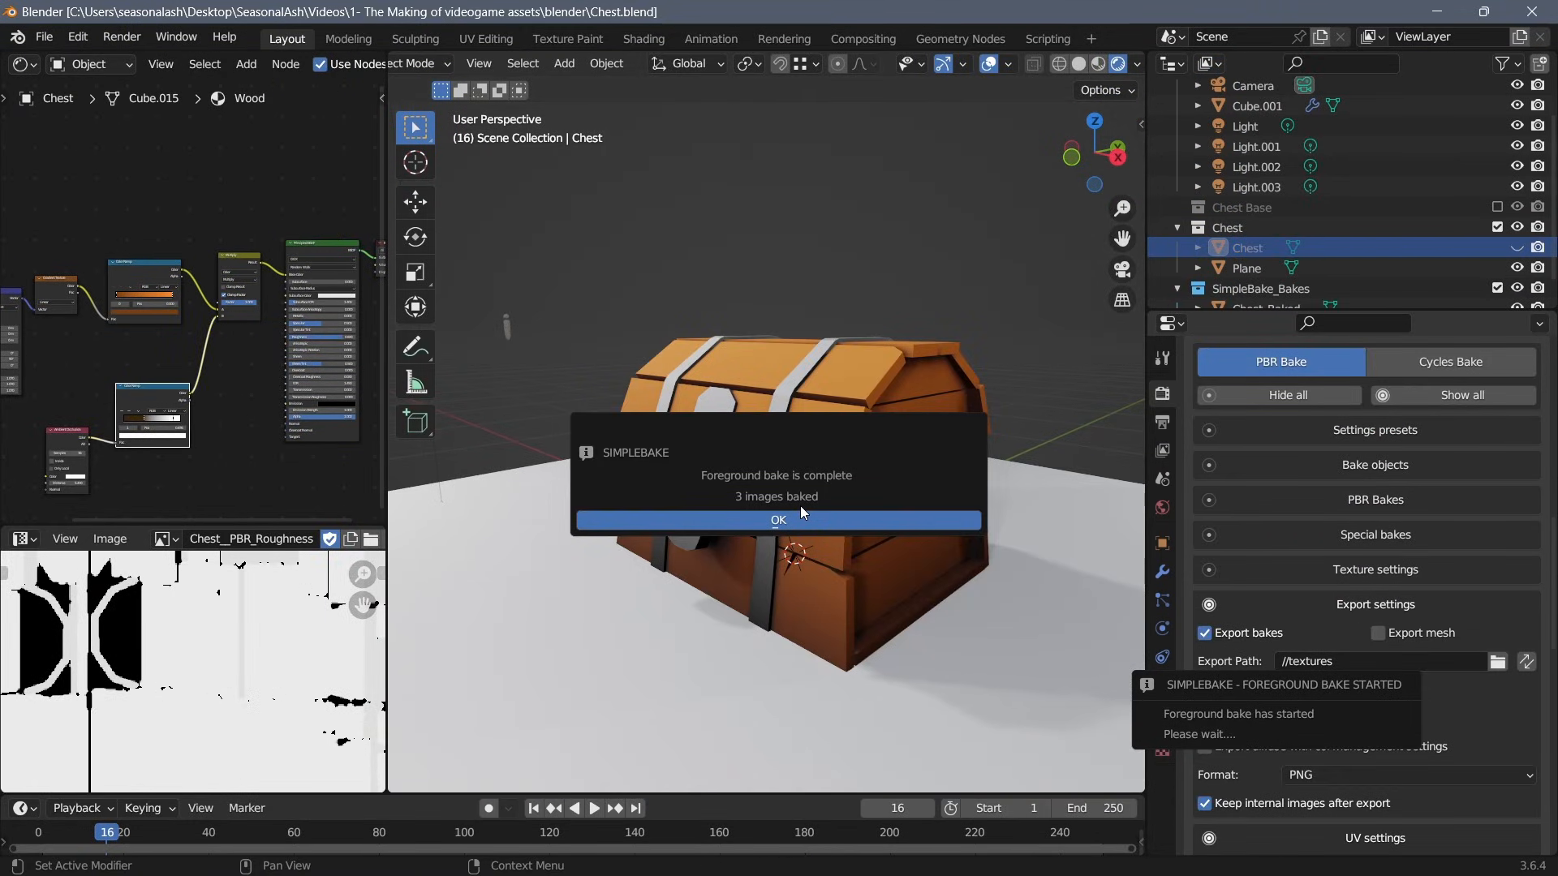
left_click(799, 520)
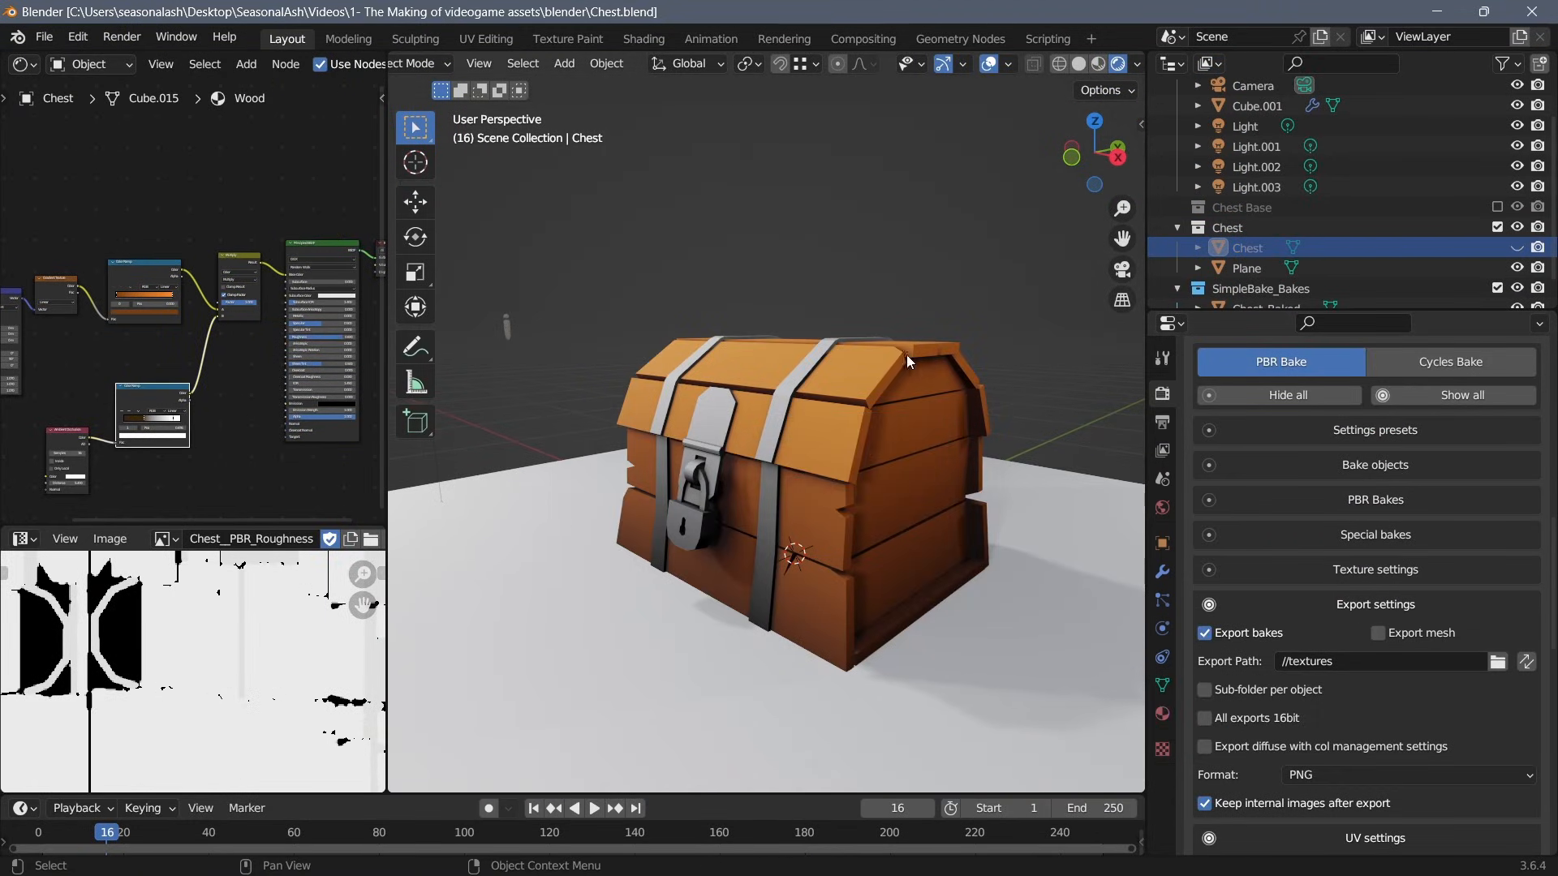
Select the baked chest and move its Diffuse texture node up, away from the Metalness and Roughness nodes.
scroll(897, 417, "down", 4)
middle_click_drag(808, 456, 840, 461)
left_click(801, 464)
scroll(801, 464, "up", 4)
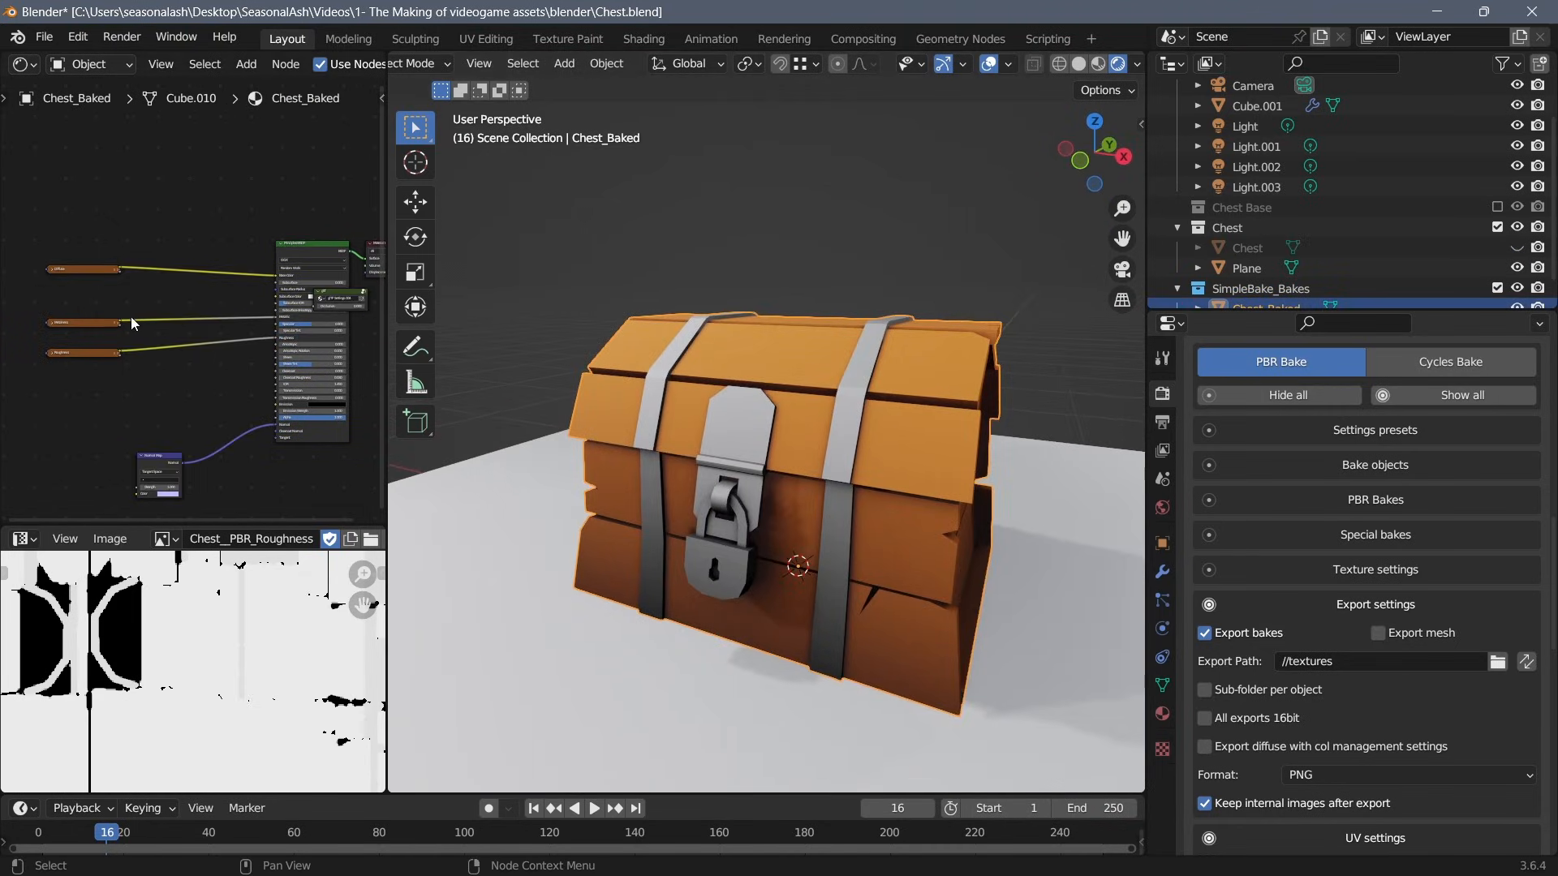
scroll(122, 315, "up", 4)
left_click_drag(60, 257, 94, 171)
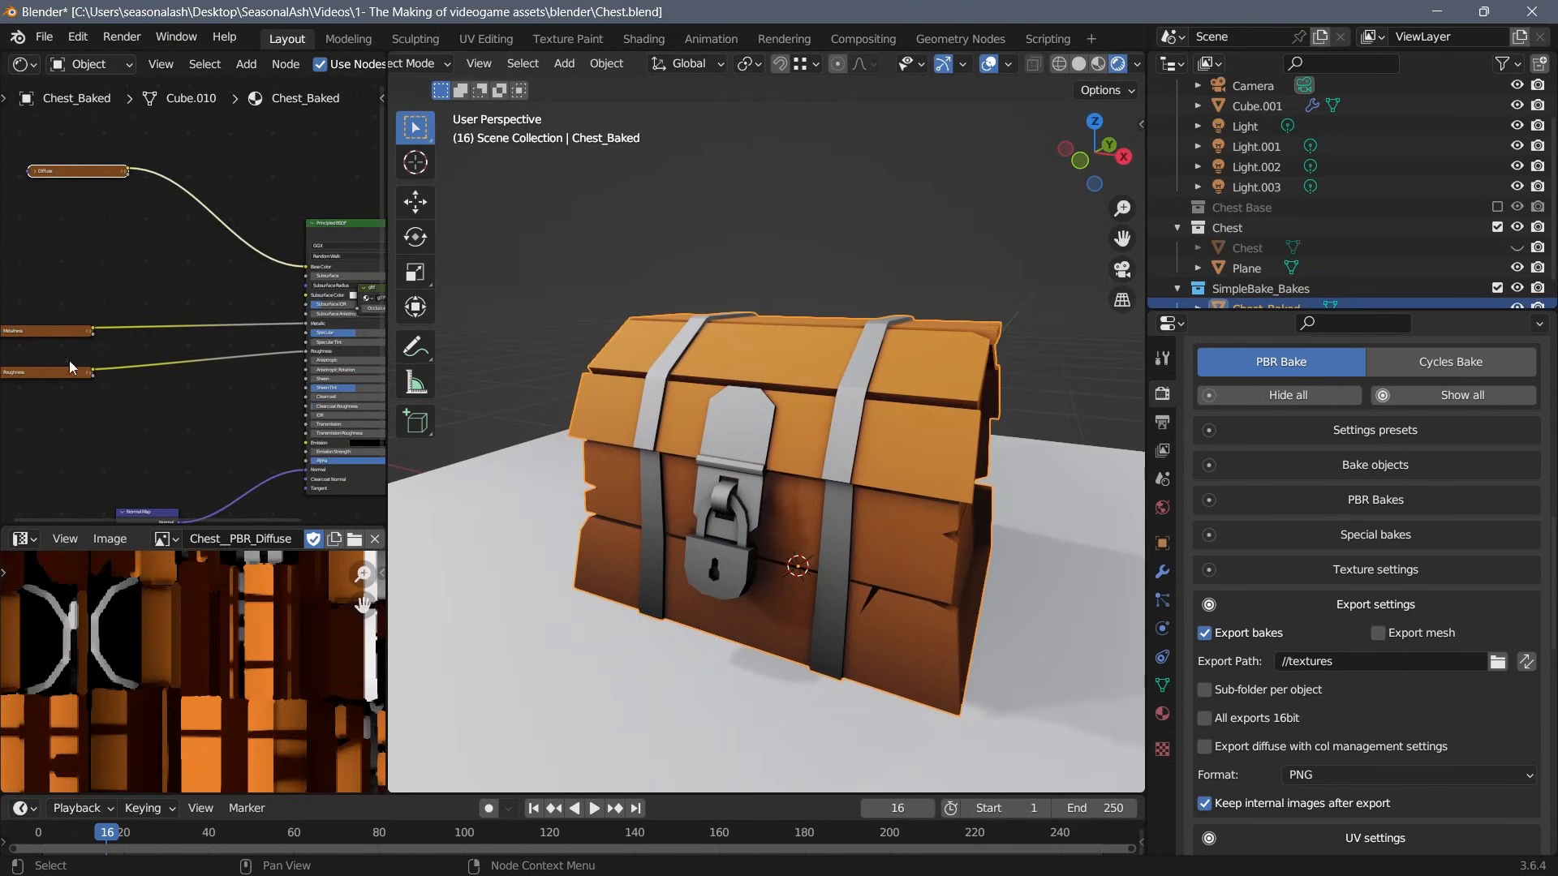
Spread the Metalness and Roughness texture nodes apart and expand the Roughness node to show its baked map.
middle_click_drag(70, 323, 133, 307)
left_click(132, 316)
mouse_move(109, 360)
left_mouse_down()
mouse_move(129, 404)
mouse_move(109, 362)
left_mouse_up()
key("h")
scroll(163, 662, "down", 3)
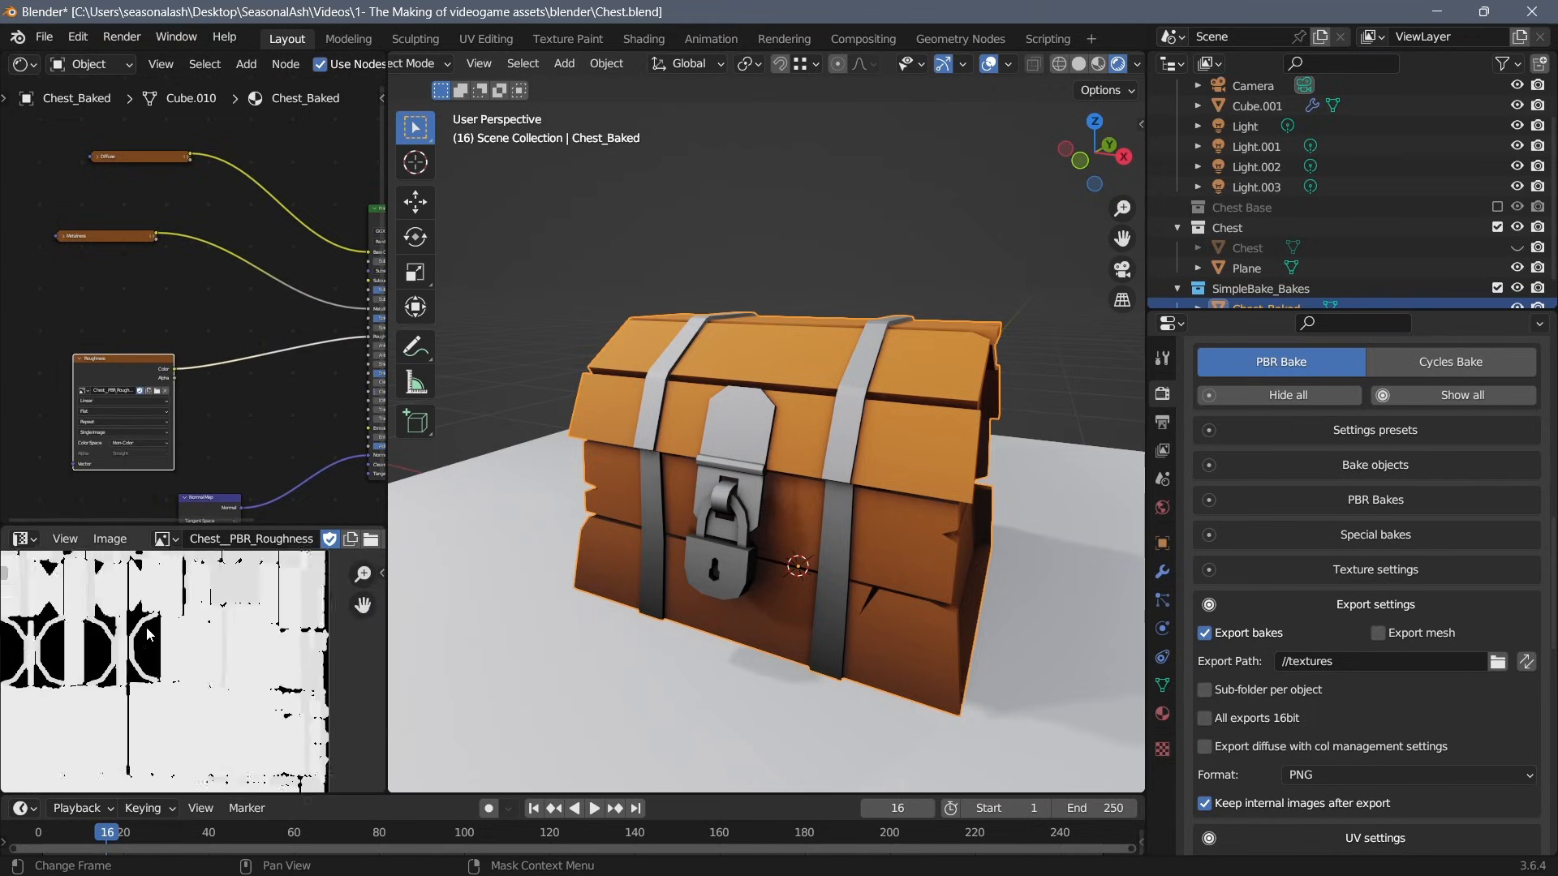
Expand the Metalness texture node and preview its baked map directly on the chest.
left_click(106, 243)
key("h")
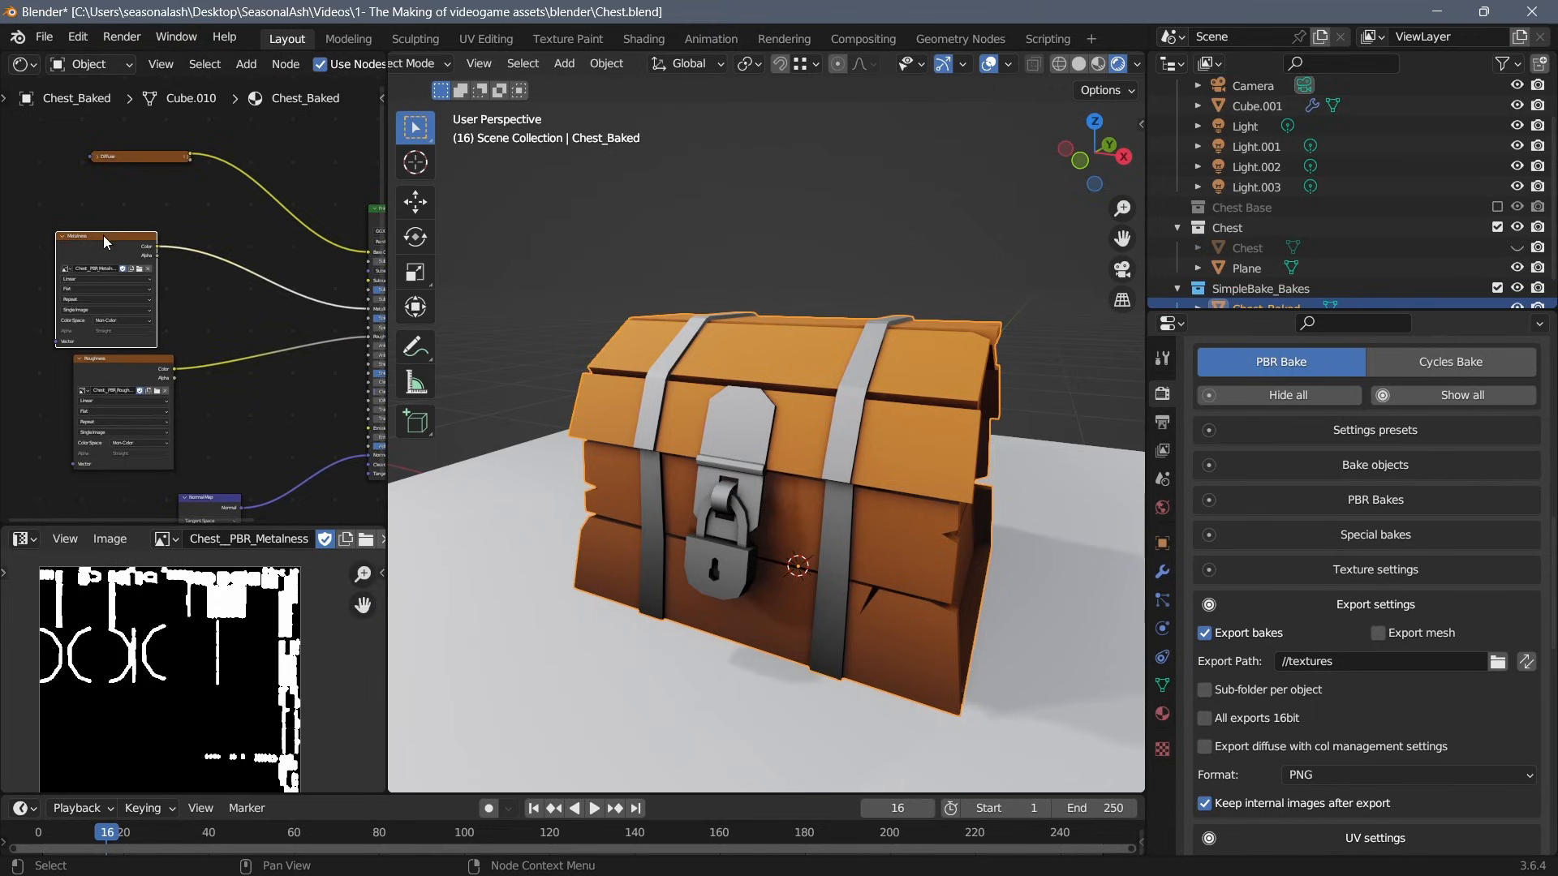
left_click_drag(106, 244, 119, 234)
left_click(119, 235, "ctrl+shift")
middle_click_drag(829, 568, 844, 535)
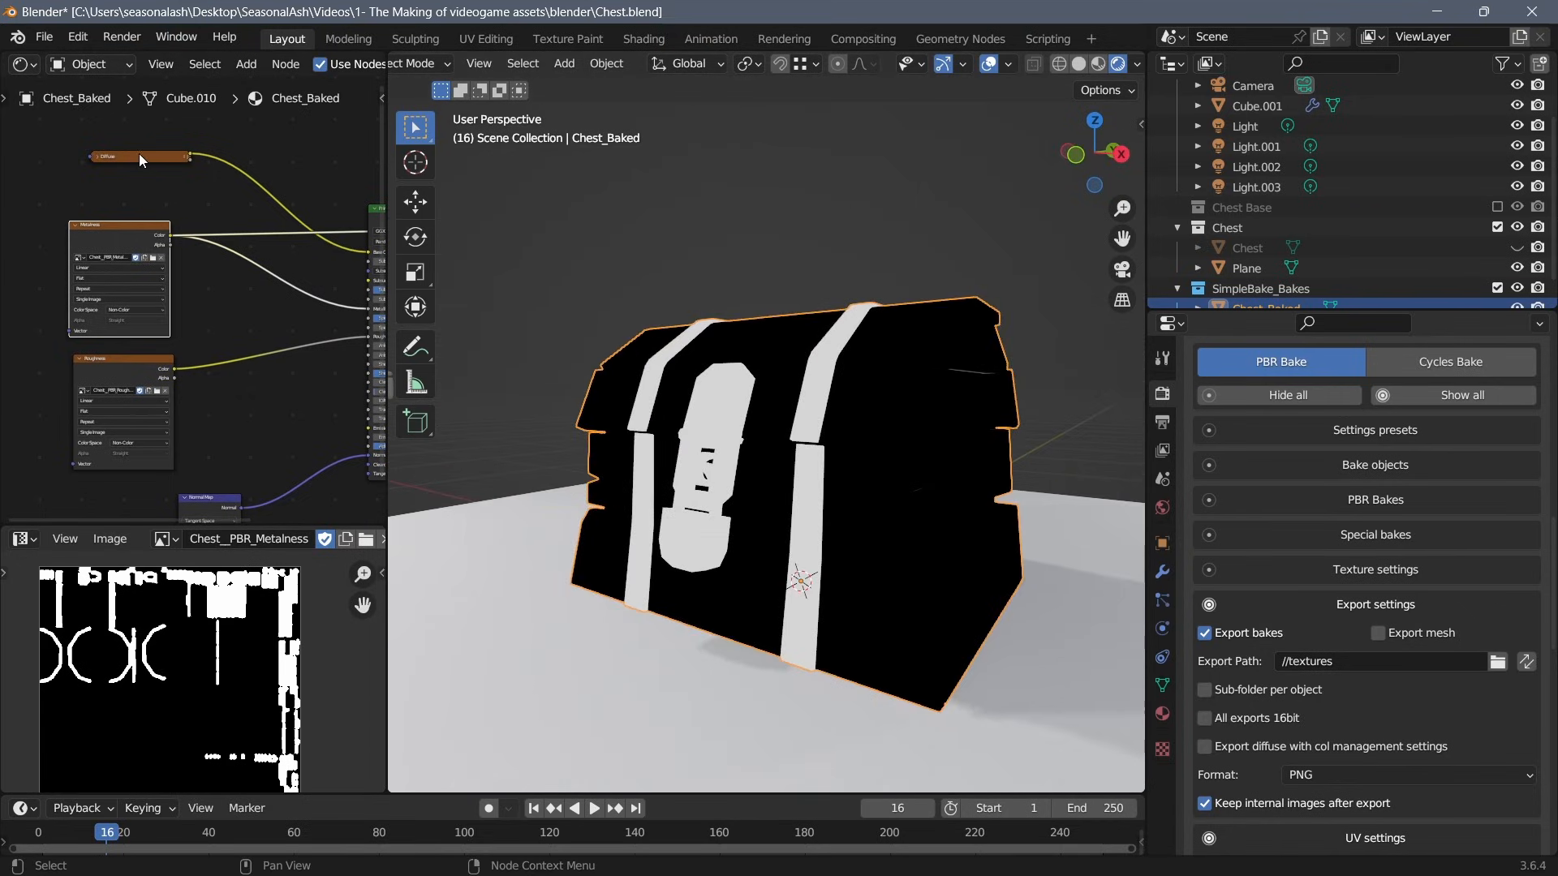
Expand the Diffuse texture node above the Metalness node, preview its map directly on the chest, and move the Metalness node clear below it.
left_click_drag(139, 154, 81, 120)
key("h")
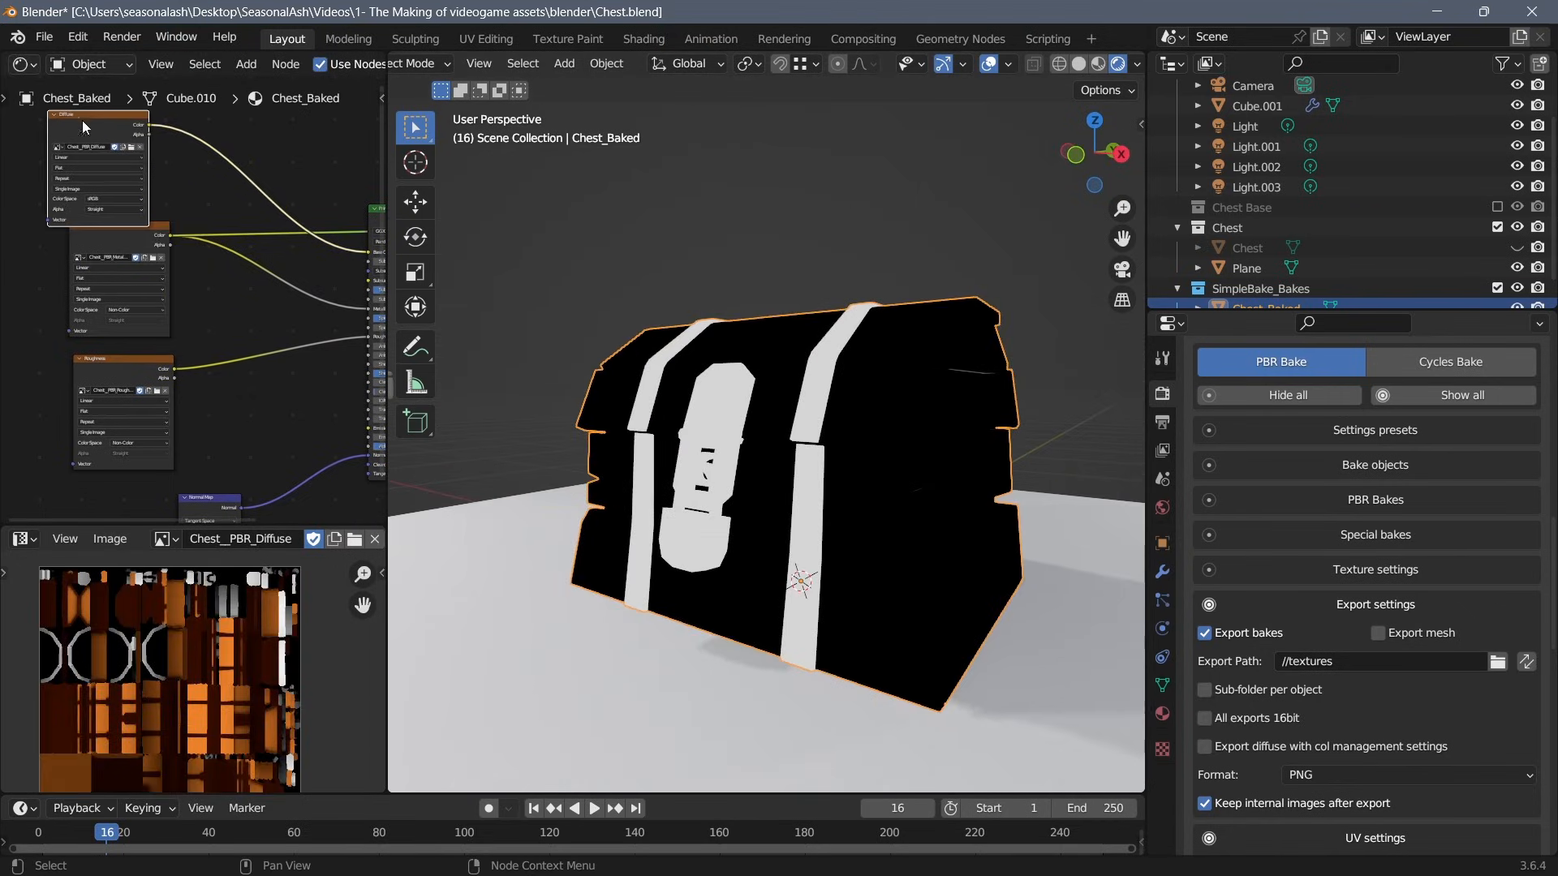
left_click(119, 134, "ctrl+shift")
middle_click_drag(766, 498, 934, 500)
left_click_drag(116, 247, 109, 264)
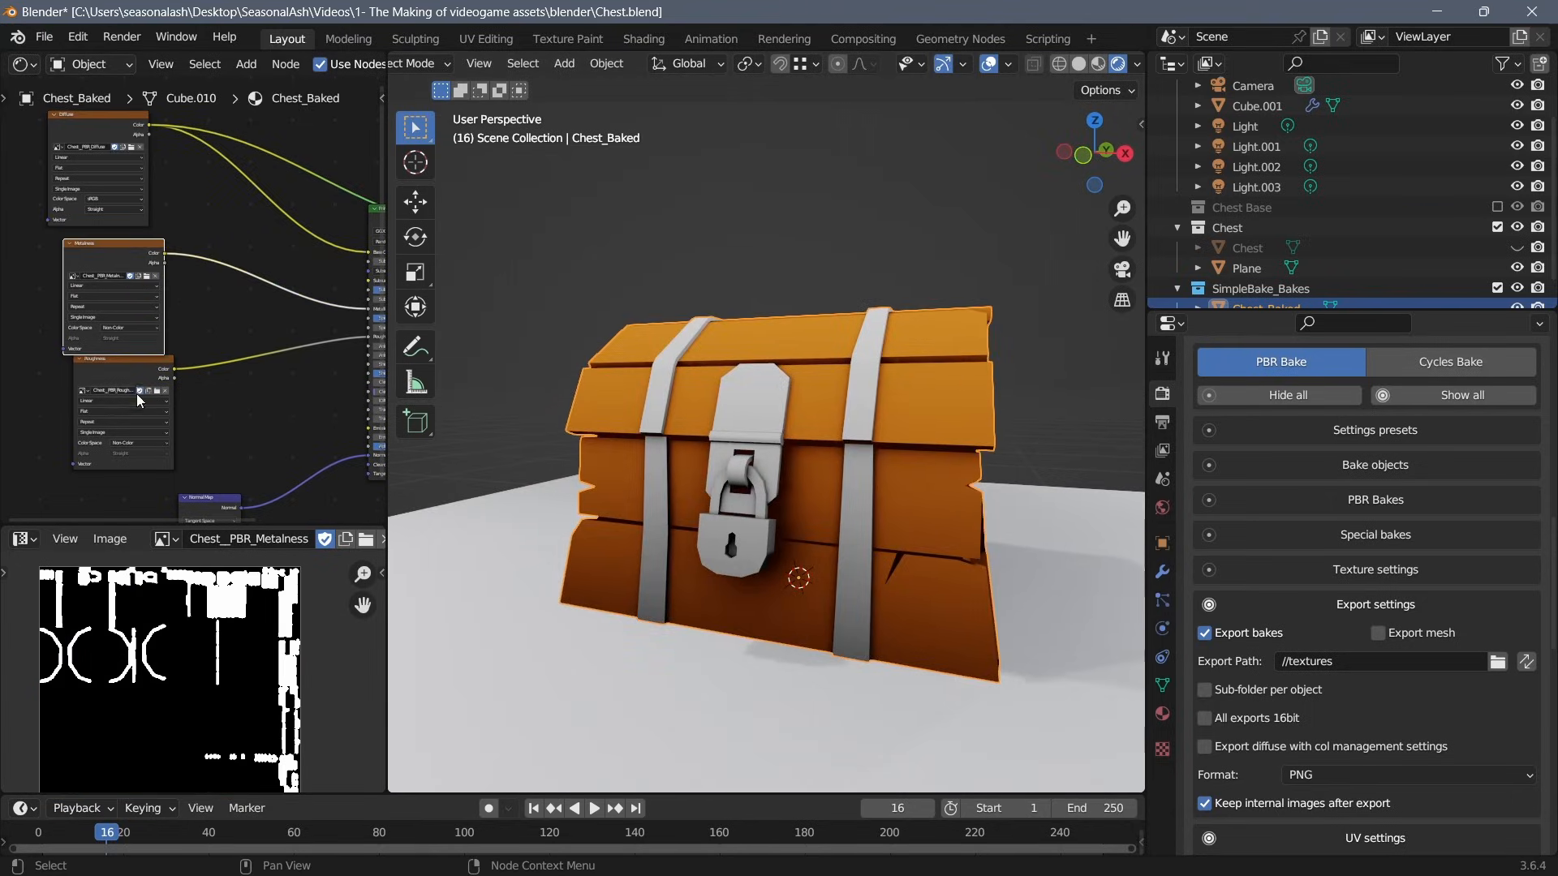
Move the Roughness texture node clear below the Metalness node and delete the Normal Map node.
left_click_drag(122, 366, 107, 384)
middle_click_drag(155, 450, 34, 275)
scroll(118, 323, "down", 1)
left_click(118, 324)
key("x")
Move the glTF settings node off the Principled BSDF node.
middle_click_drag(118, 331, 132, 414)
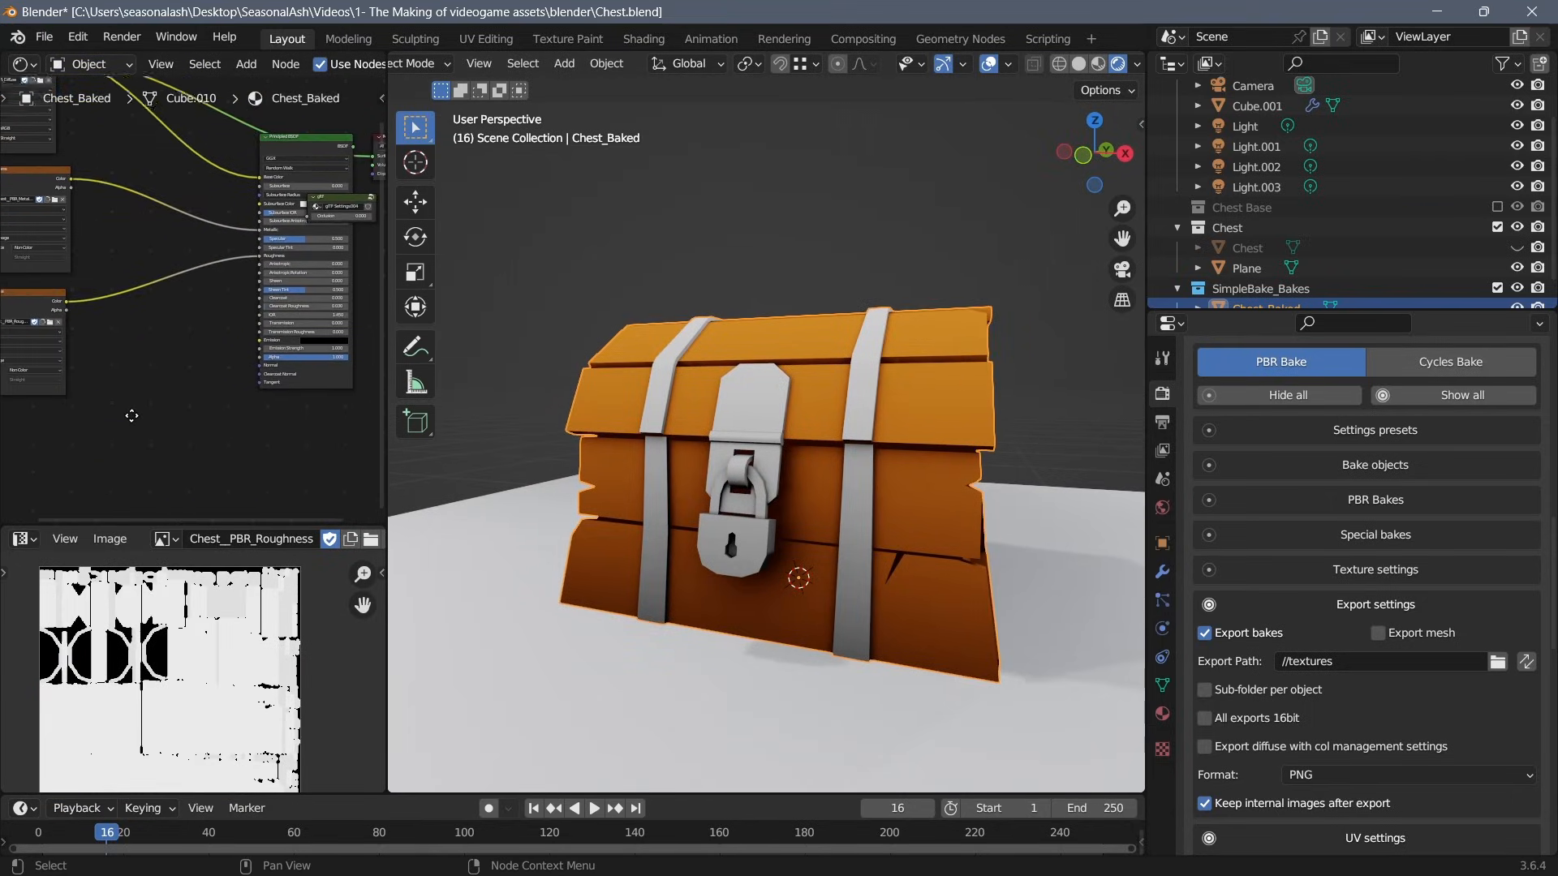
middle_click_drag(228, 253, 143, 323)
left_click_drag(260, 268, 364, 317)
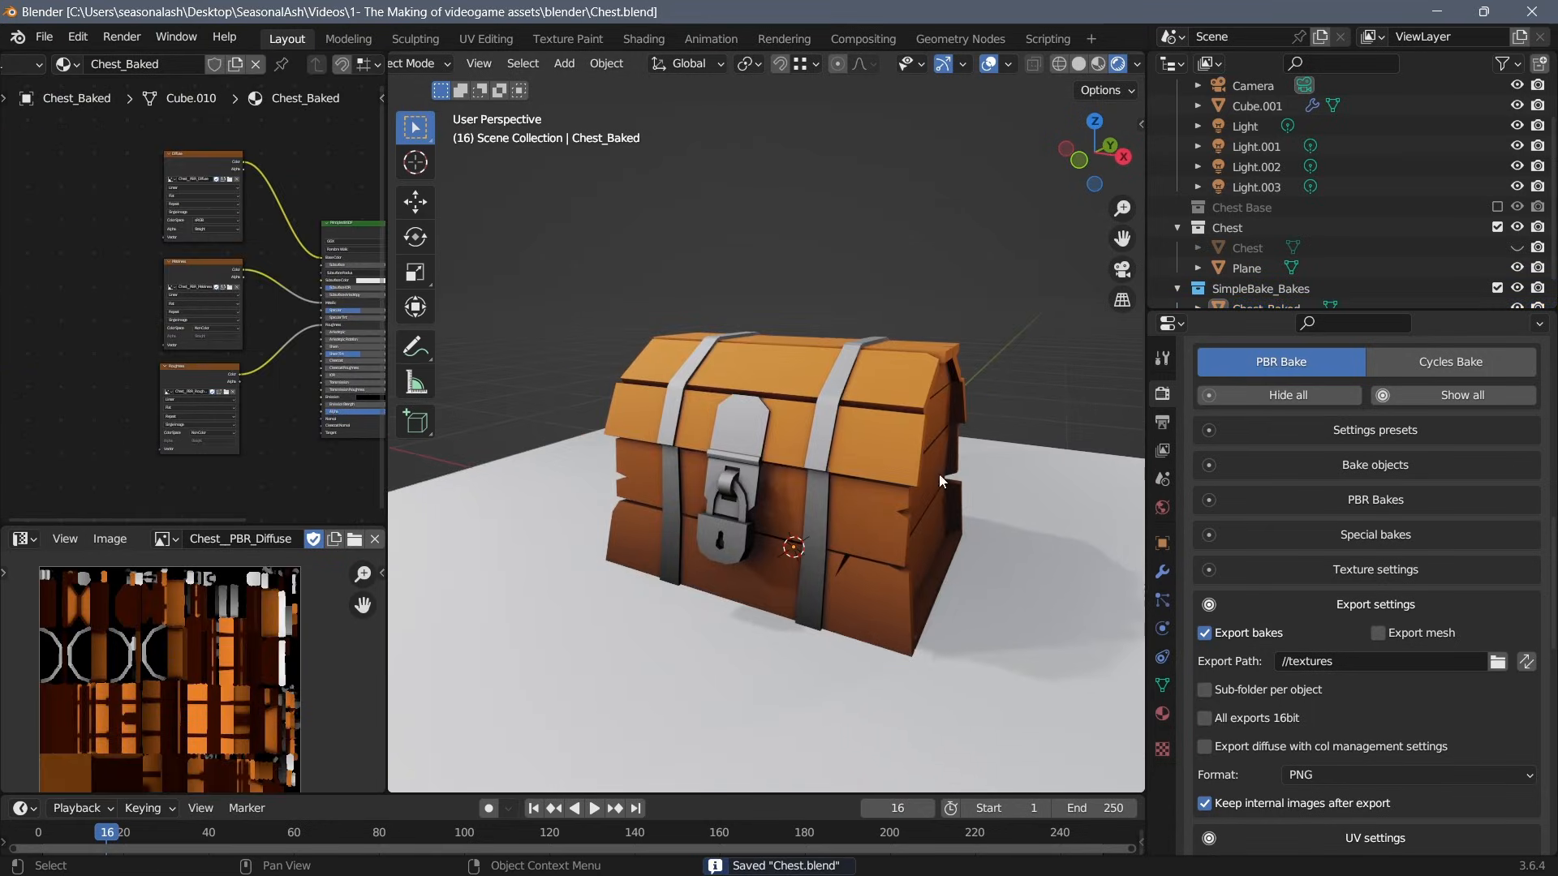
Start a glTF 2.0 export in glTF Binary (.glb) format and limit it to selected objects.
scroll(1285, 515, "up", 3)
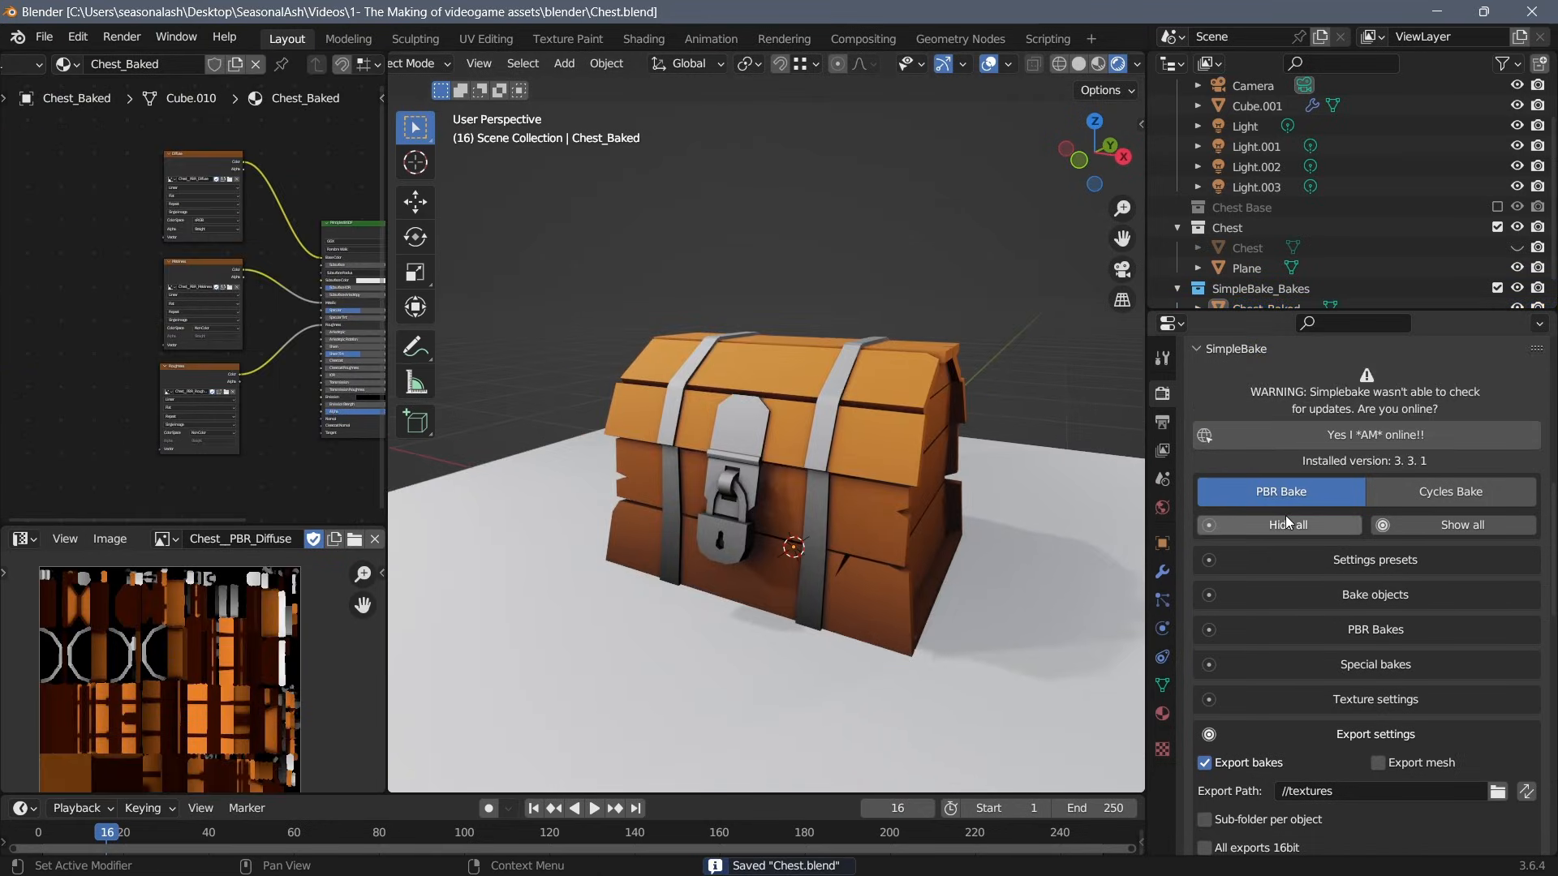
scroll(1288, 522, "up", 15)
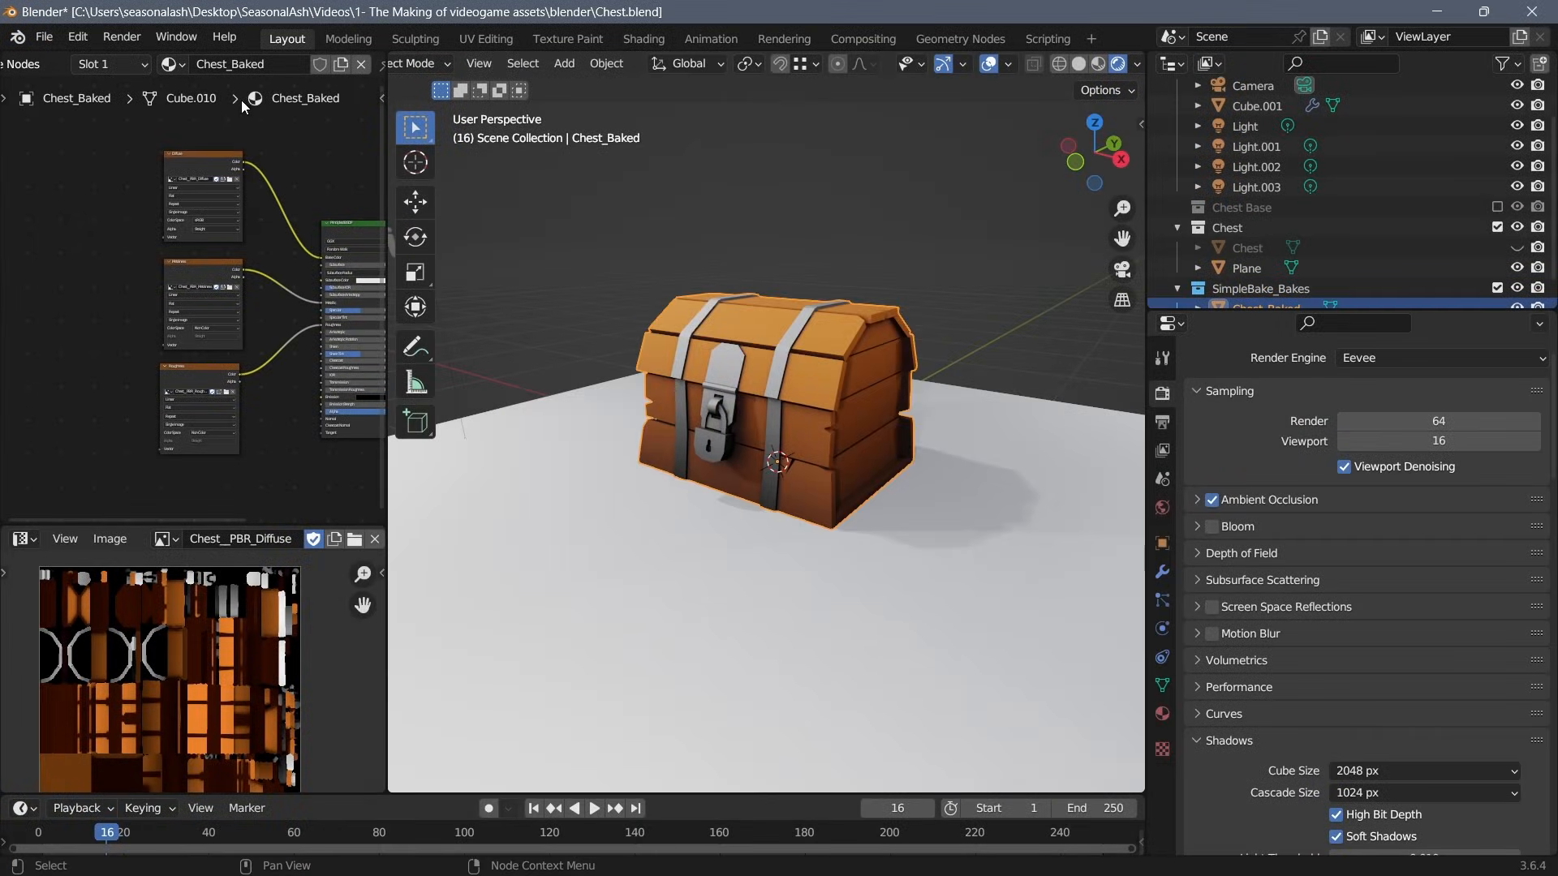
left_click(44, 38)
mouse_move(80, 333)
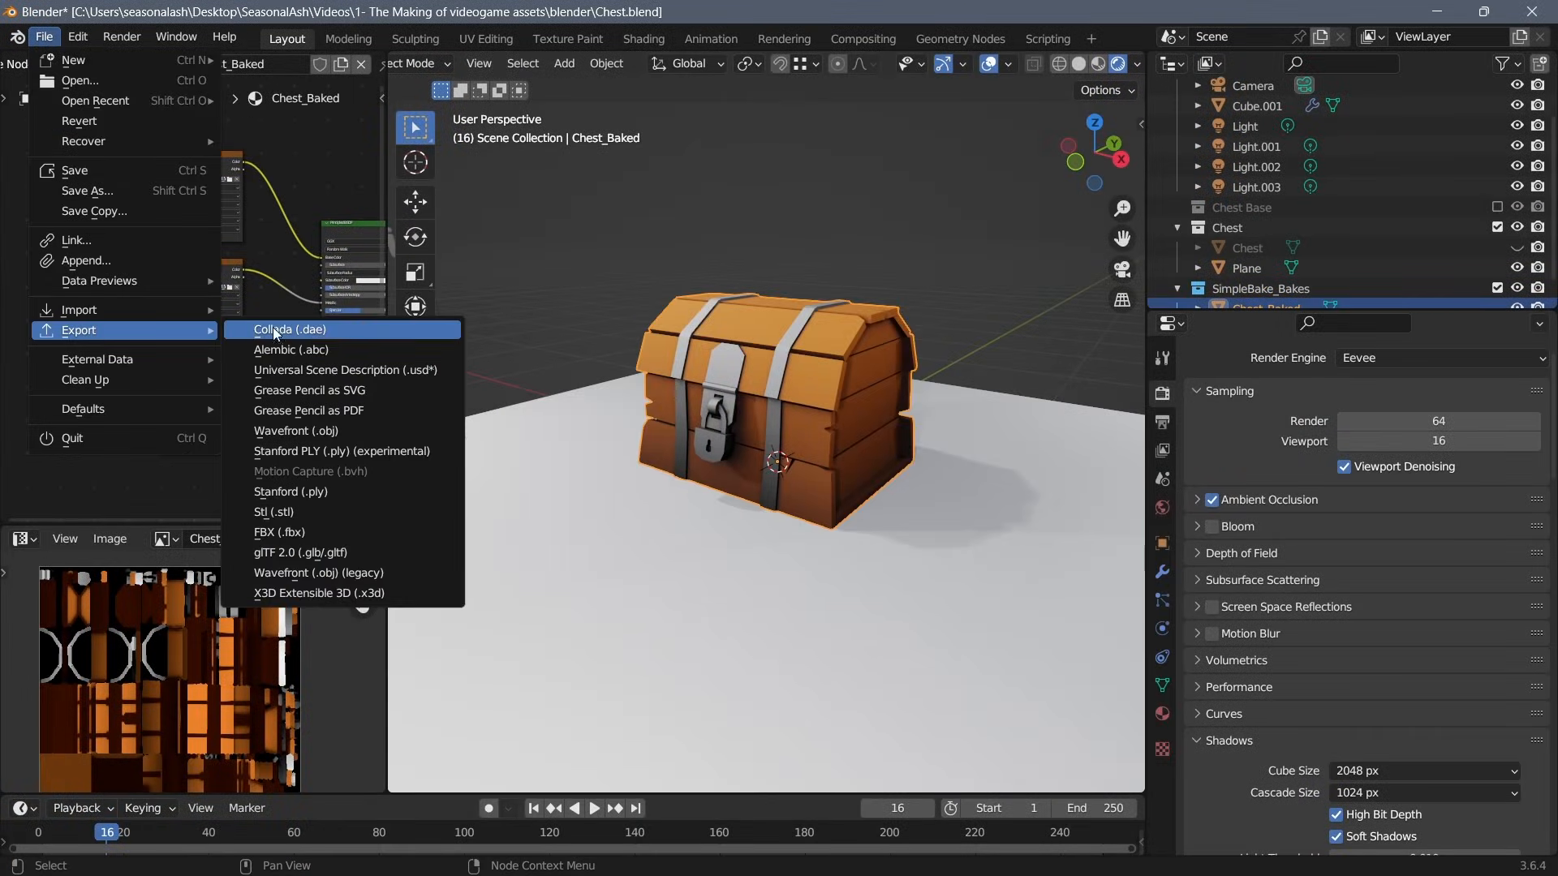
left_click(268, 553)
left_click(1132, 324)
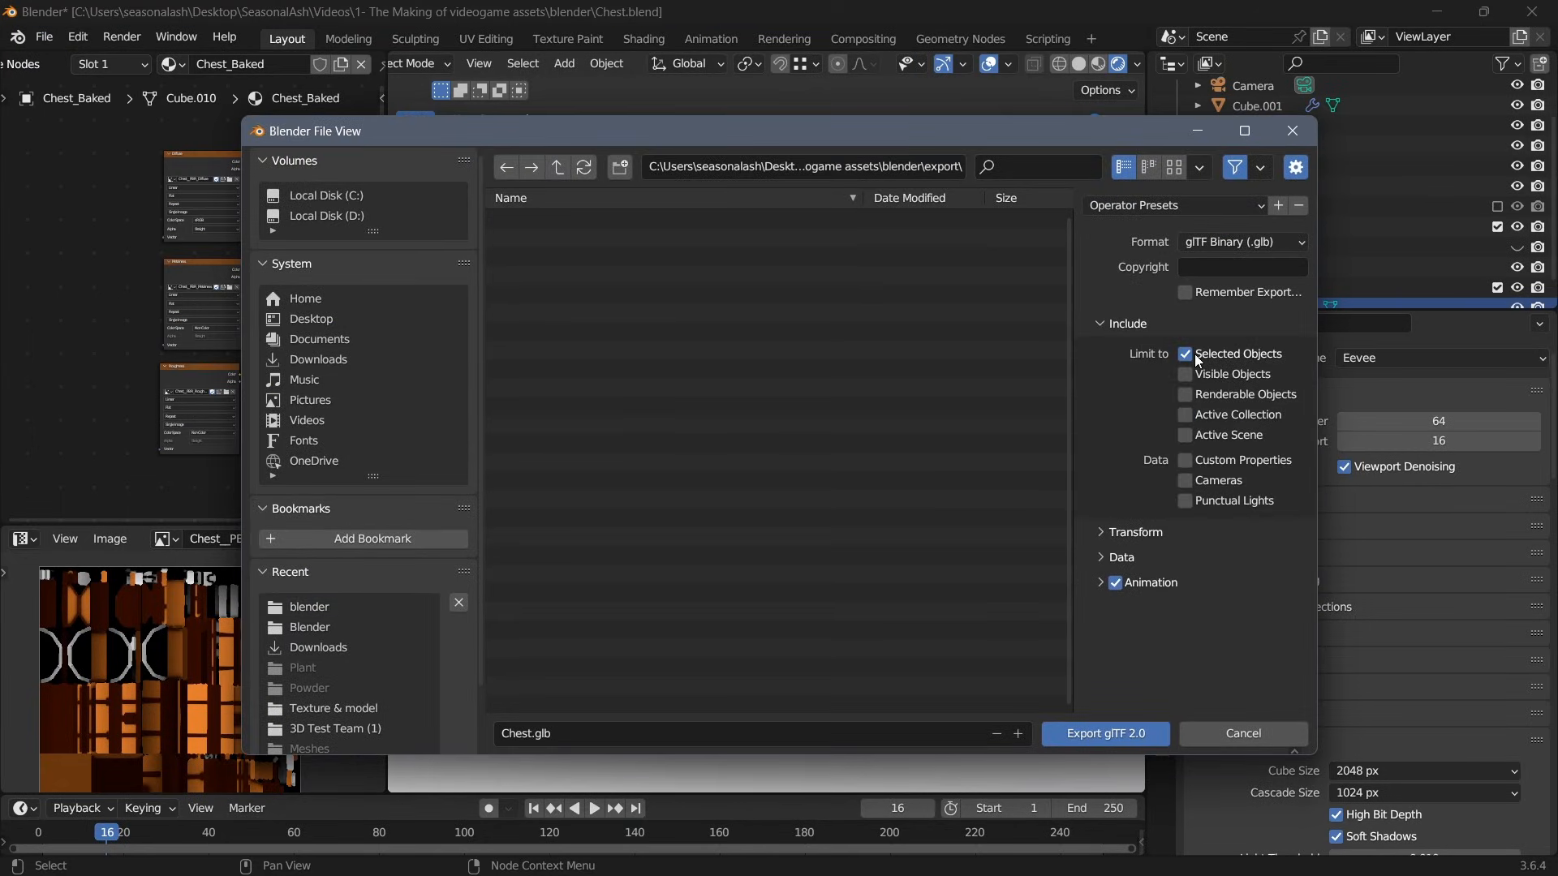
left_click(1016, 115)
left_click_drag(1014, 136, 991, 106)
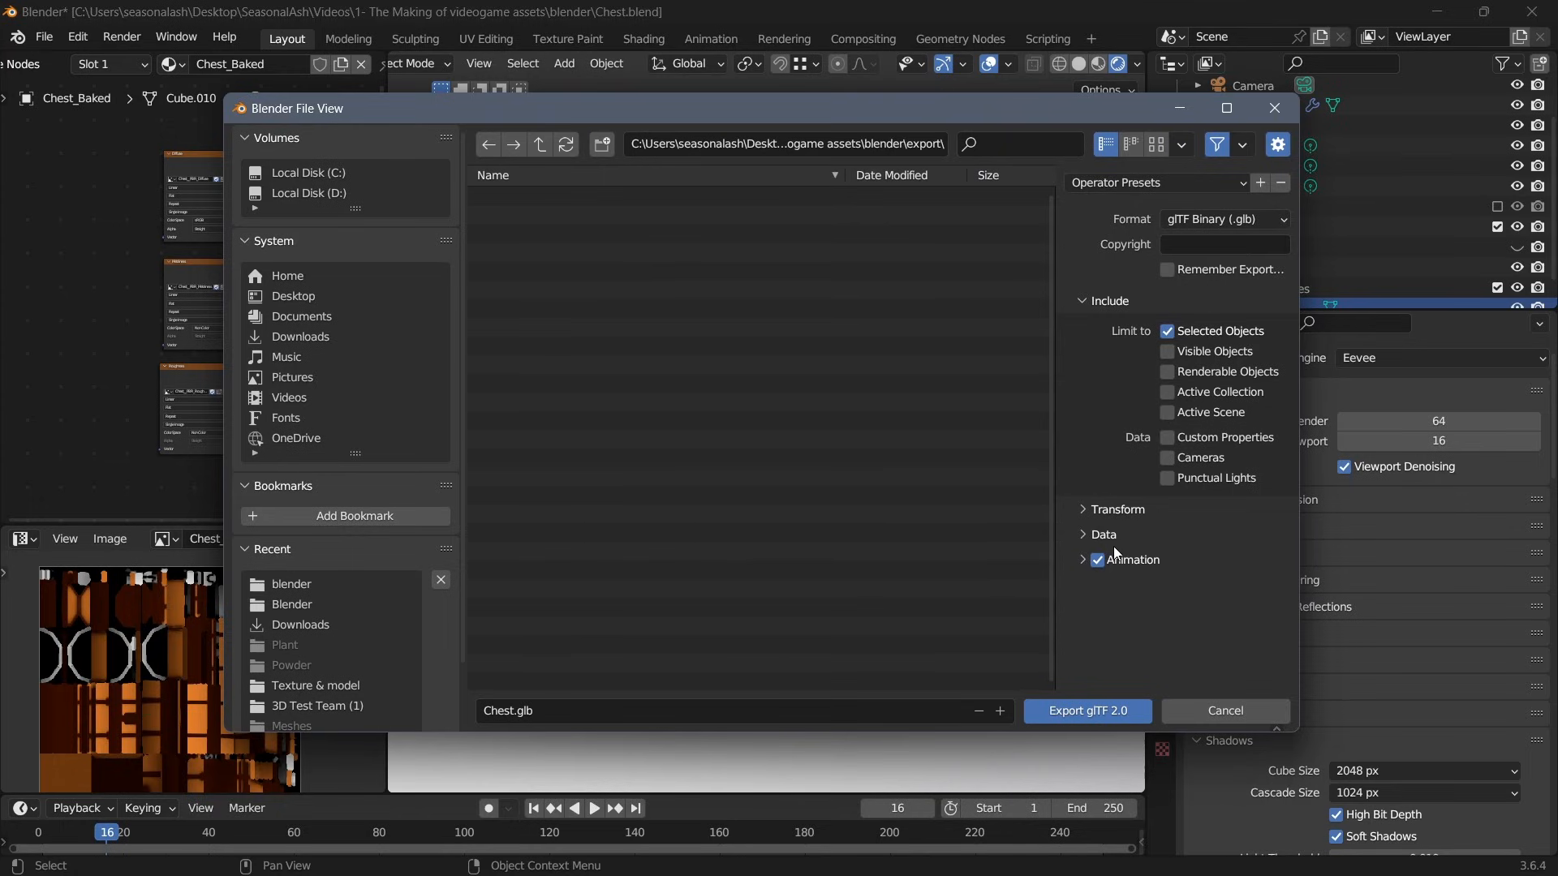
Exclude animation from the glTF export.
left_click(1082, 559)
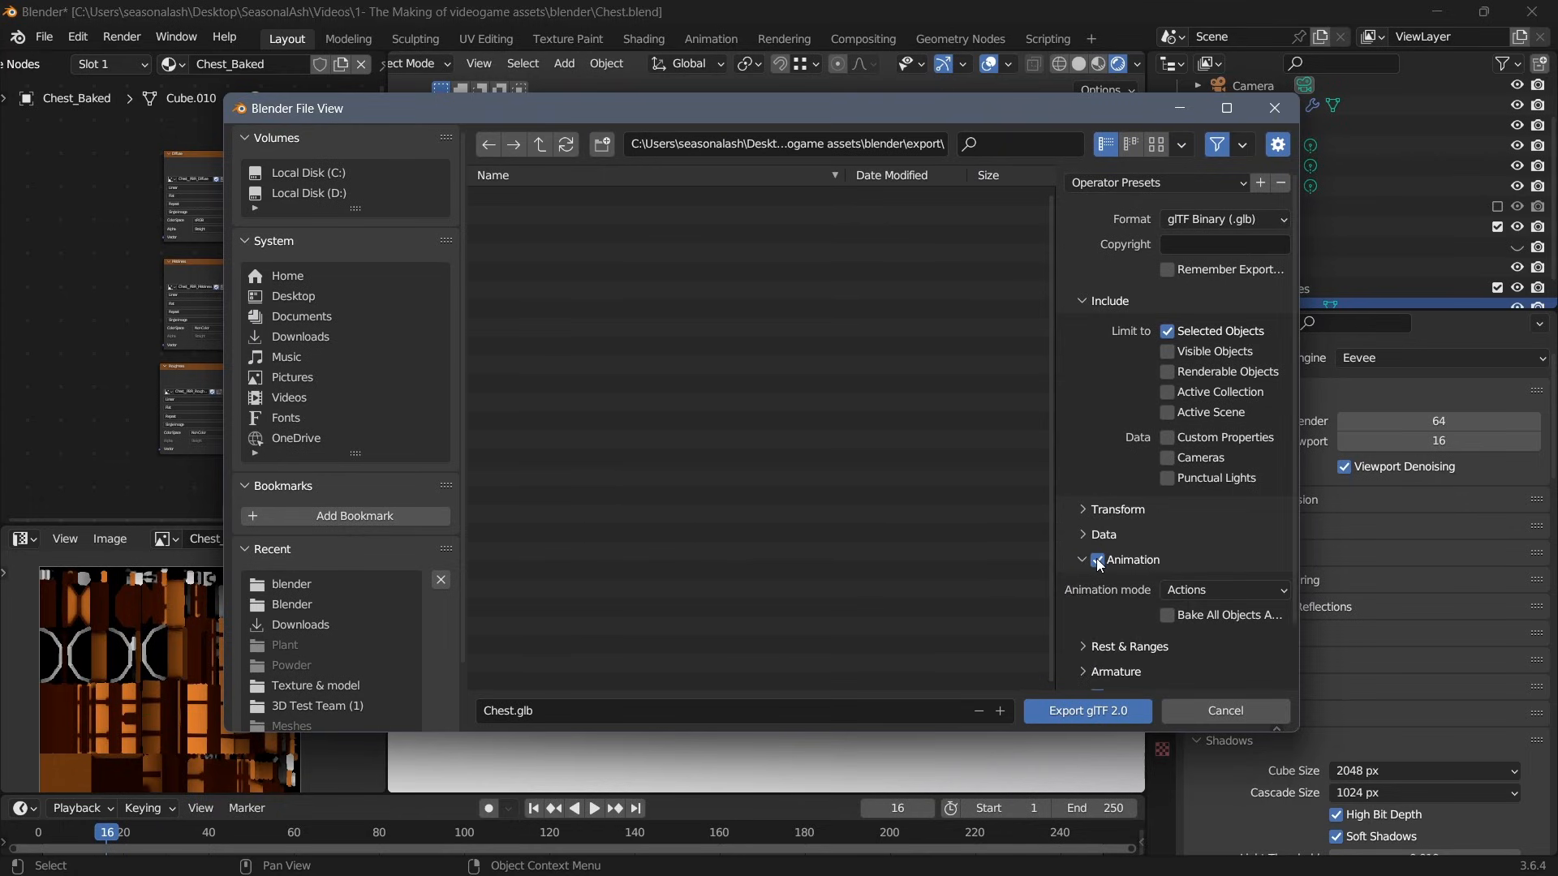
scroll(1141, 563, "down", 2)
left_click(1098, 491)
left_click(1127, 491)
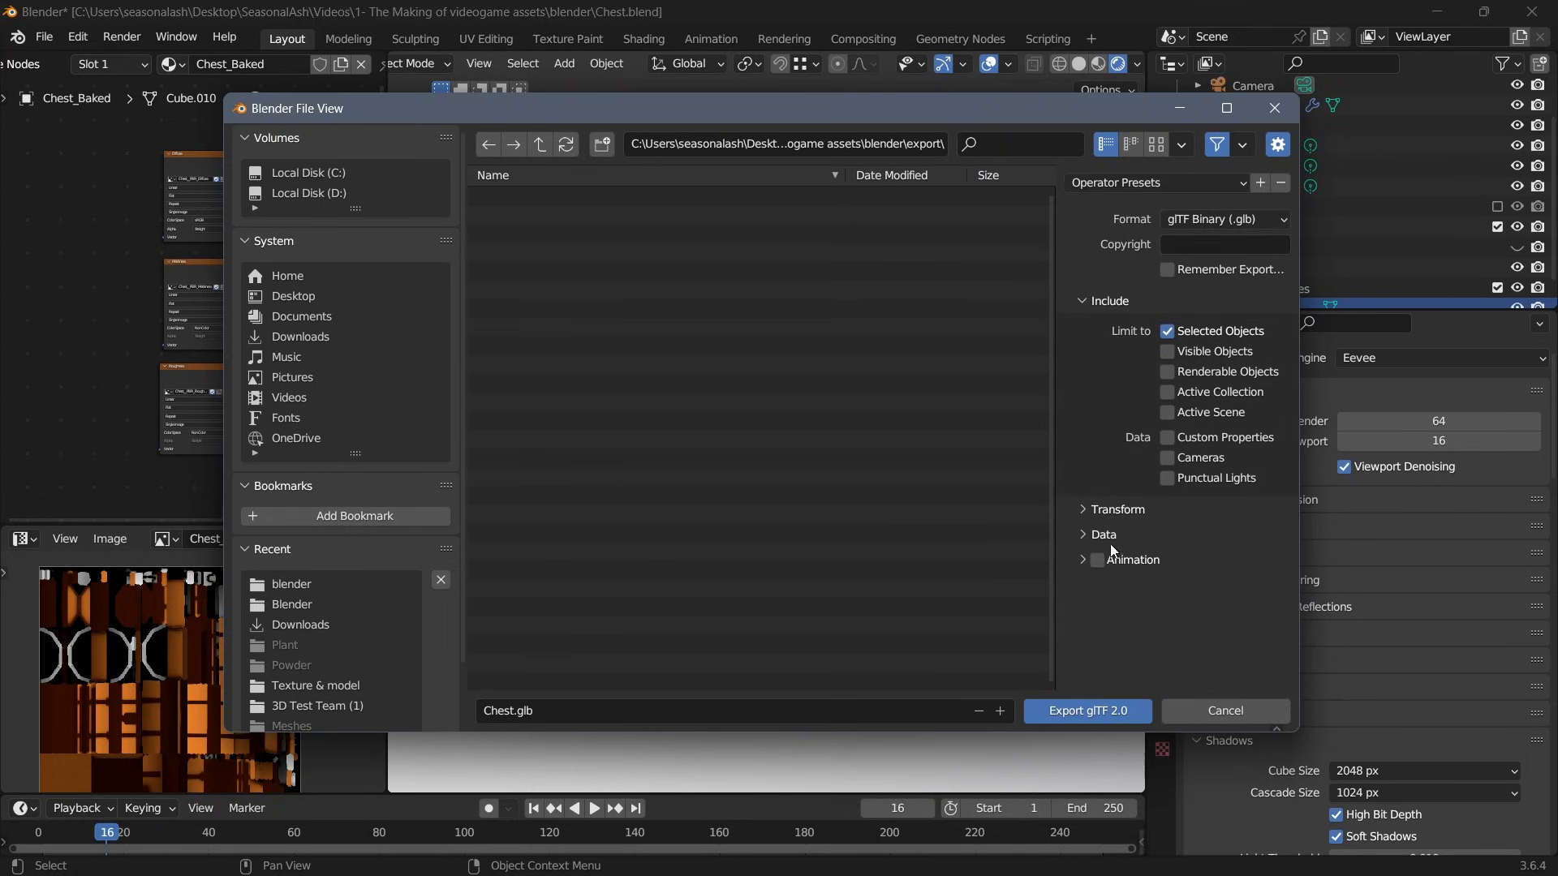
Enable Apply Modifiers in the export's mesh options and export the baked chest as Chest.glb to the export folder.
left_click(1115, 529)
scroll(1114, 552, "down", 2)
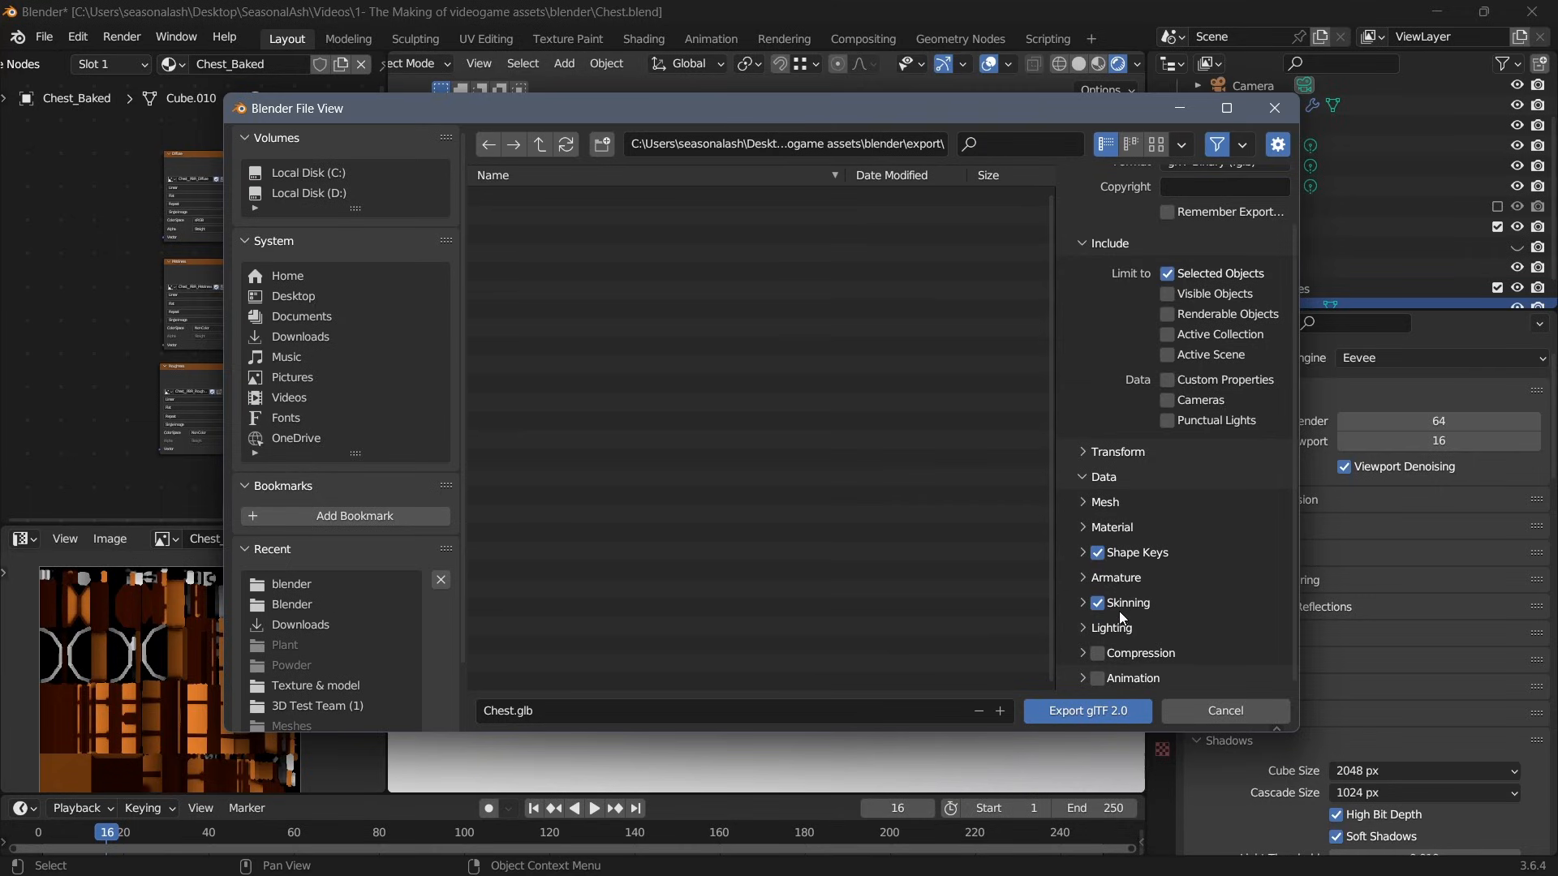
left_click(1113, 529)
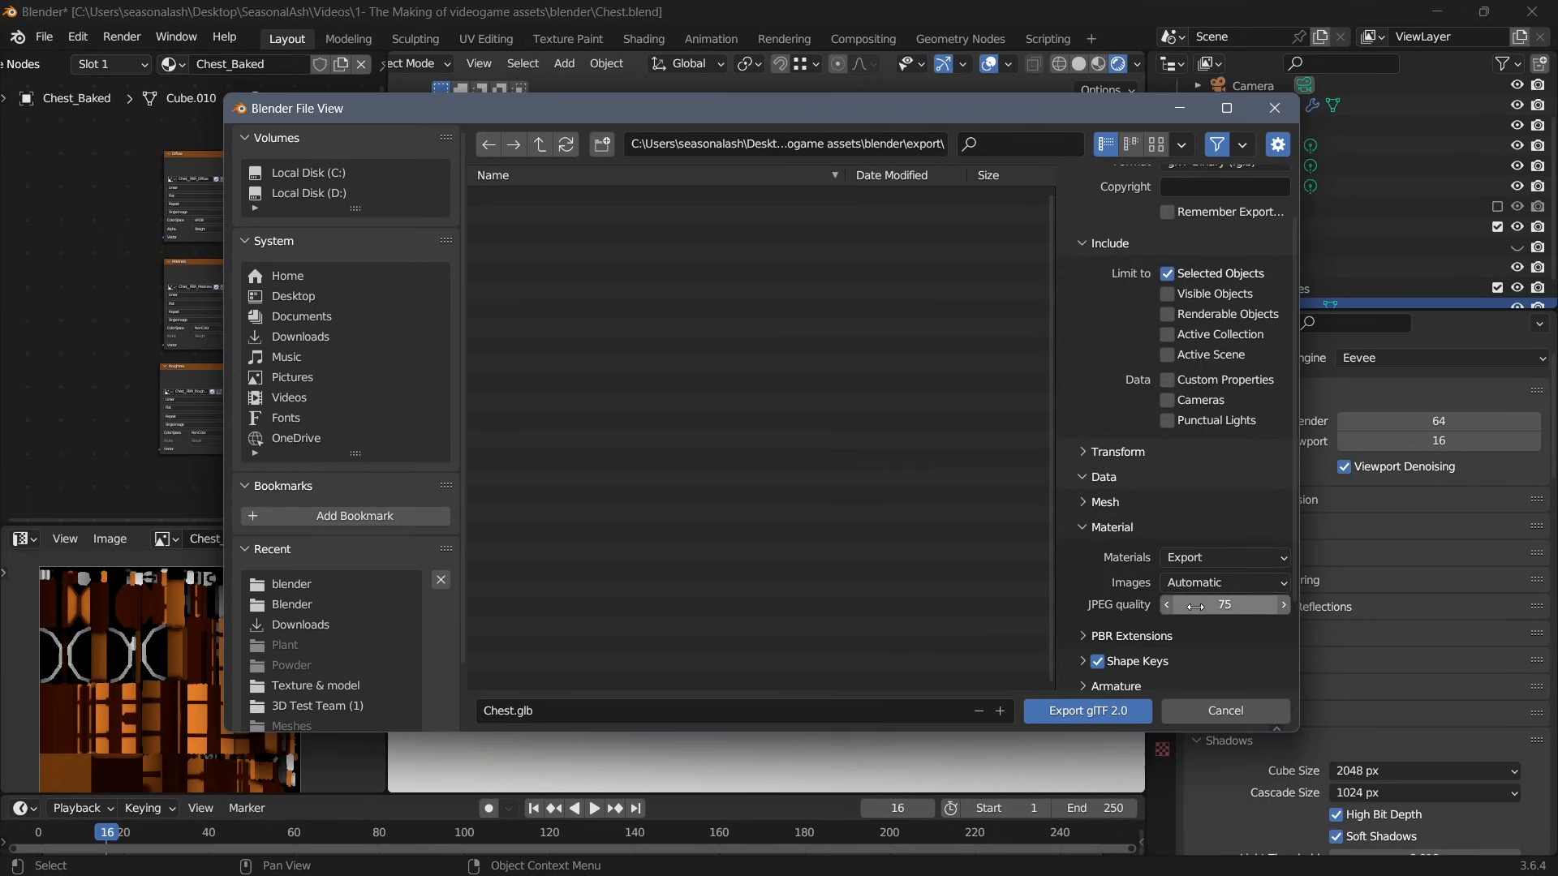
left_click(1113, 529)
left_click(1107, 502)
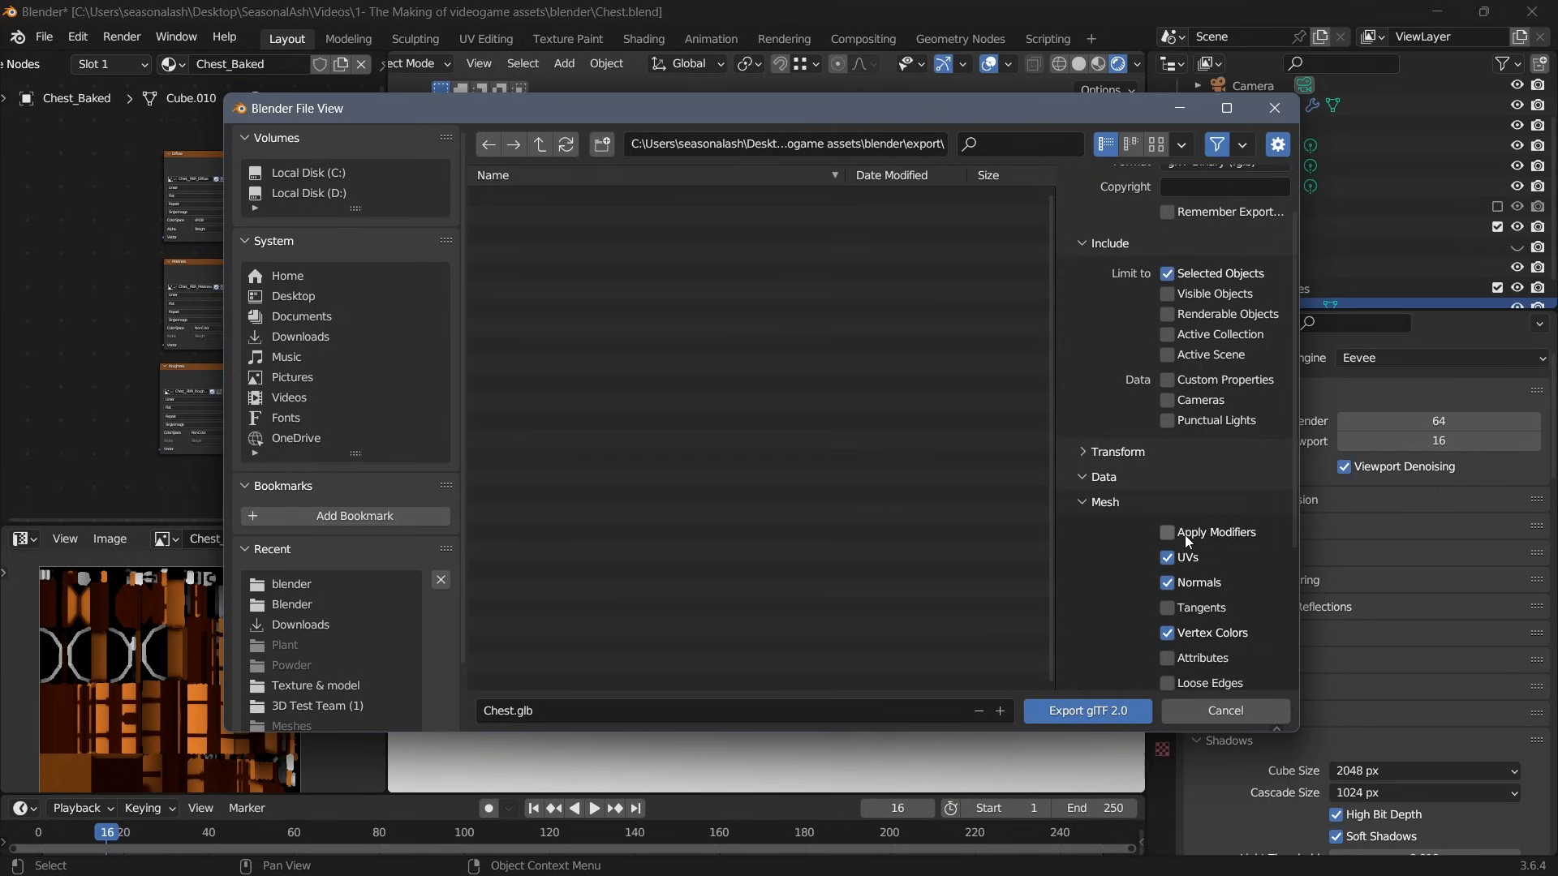
scroll(1116, 544, "down", 2)
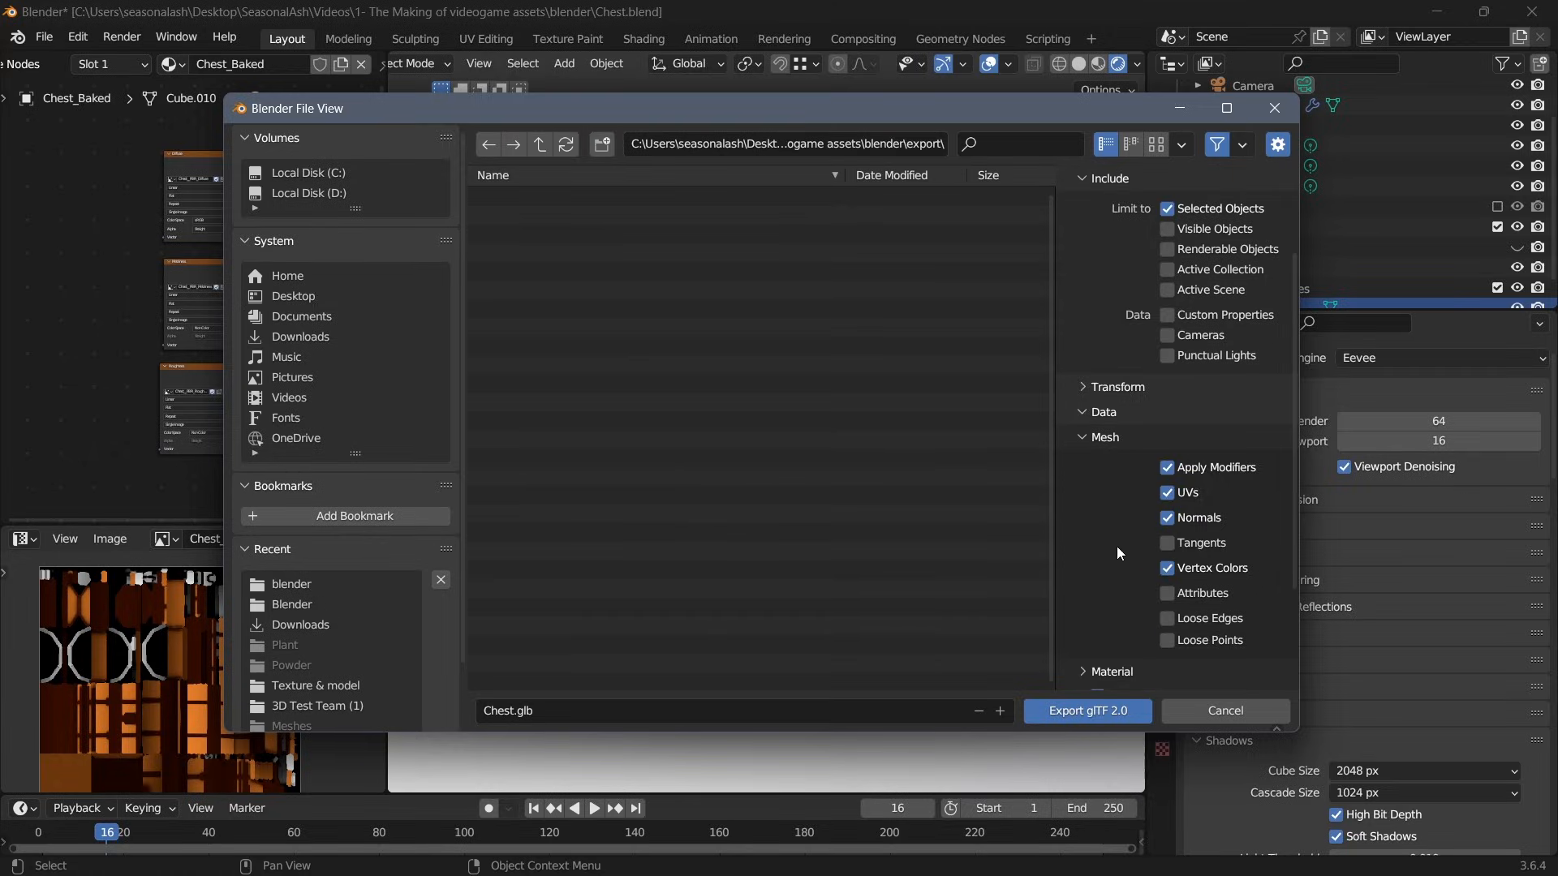
left_click(1102, 412)
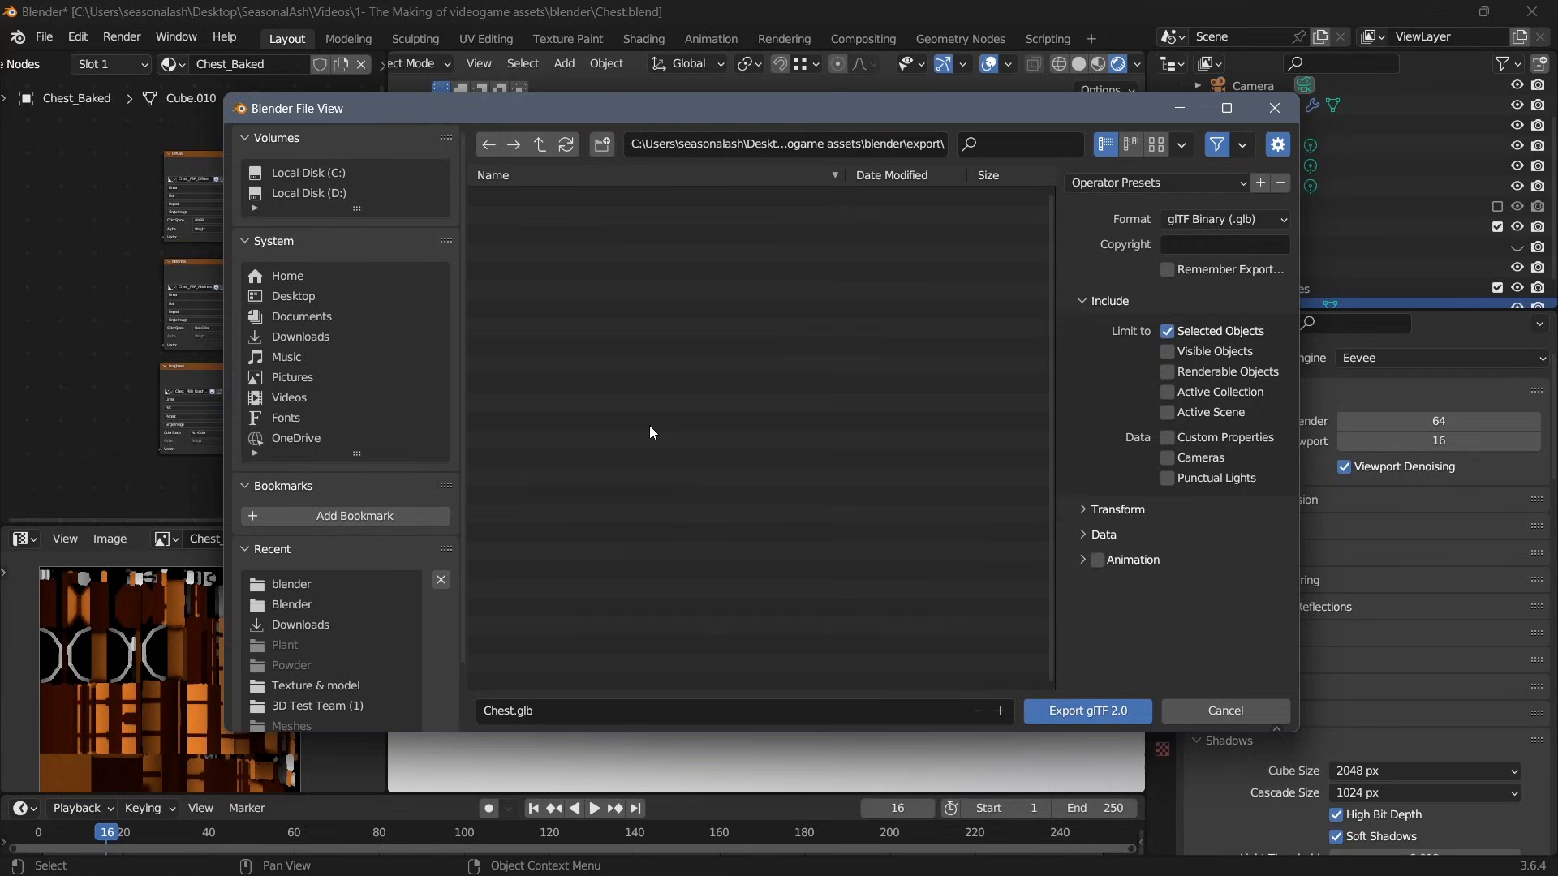
left_click(1083, 706)
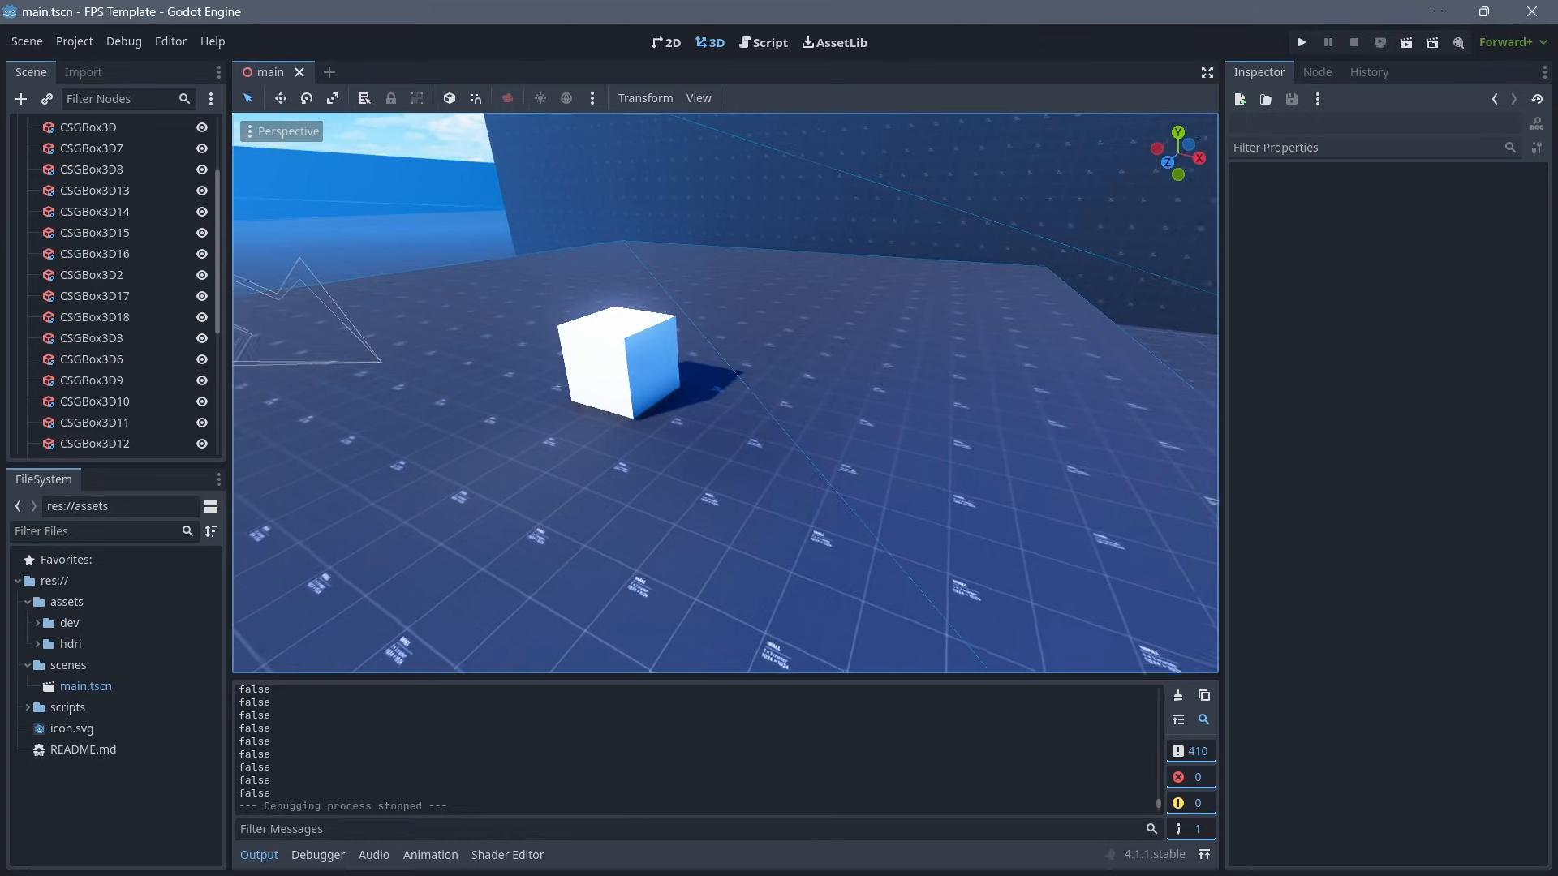
Switch to the FPS Template project in Godot, run it, and walk and jump through the level.
left_click(1300, 42)
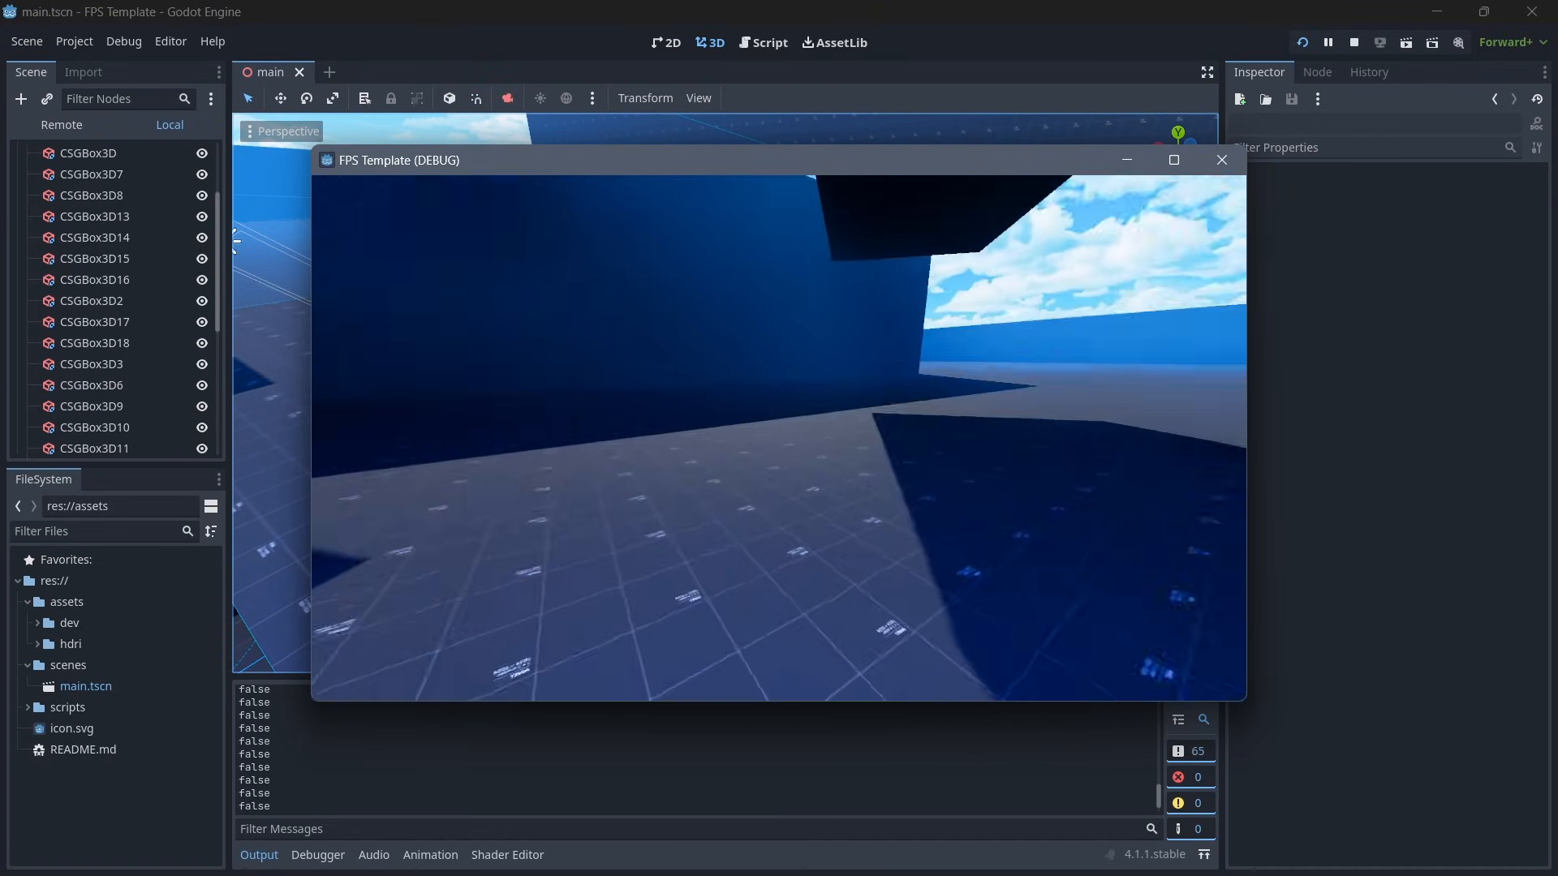
key("w")
key("space")
key("w")
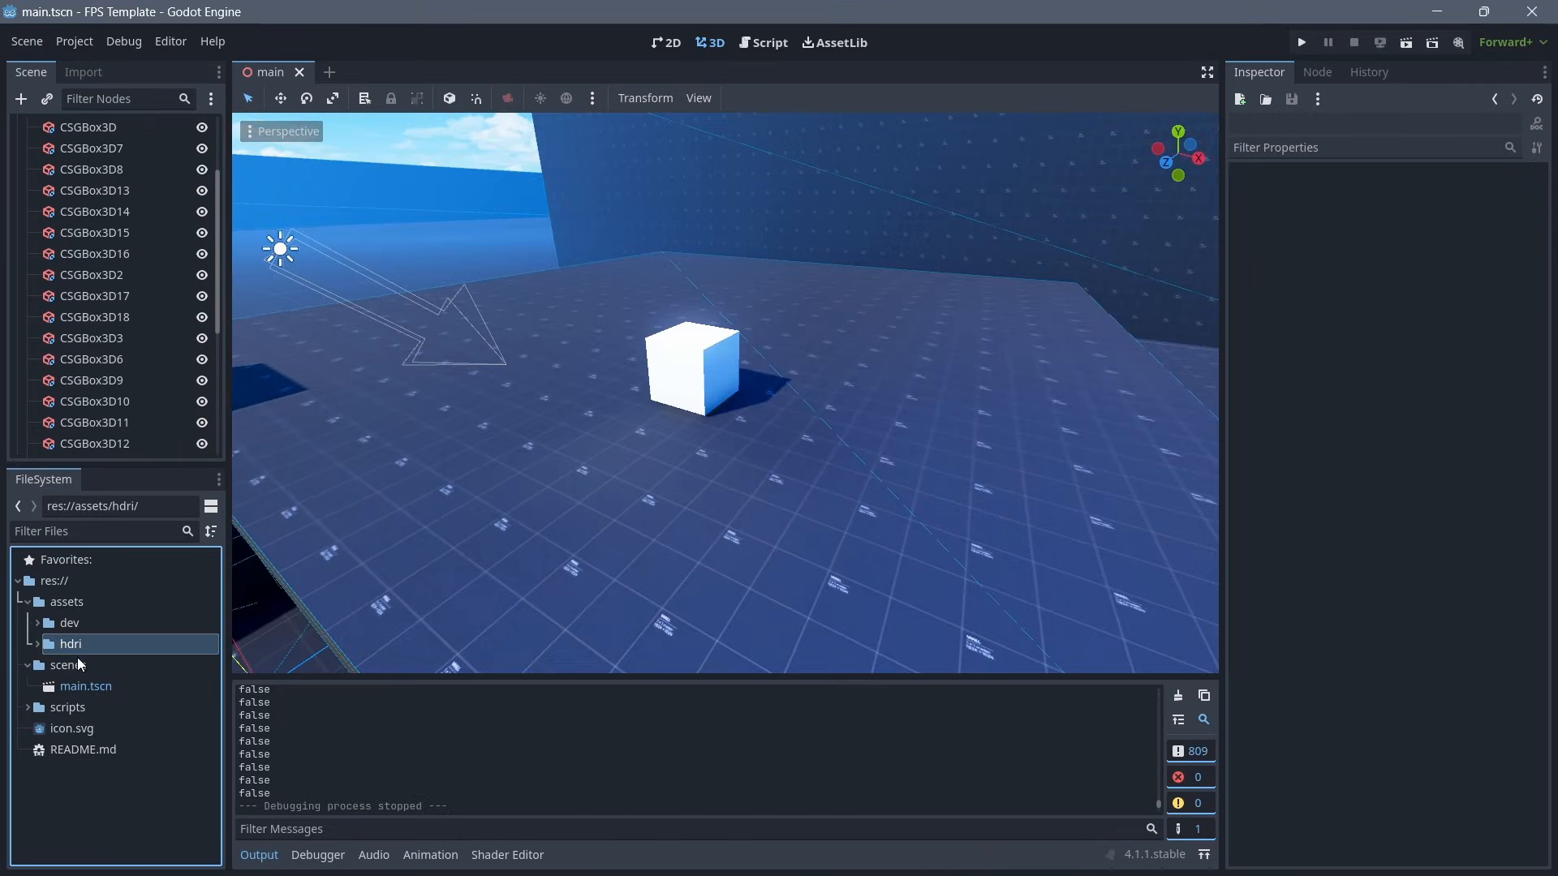
Create a models folder inside assets, import the exported Chest.glb into it and expand the folder.
left_click(79, 665)
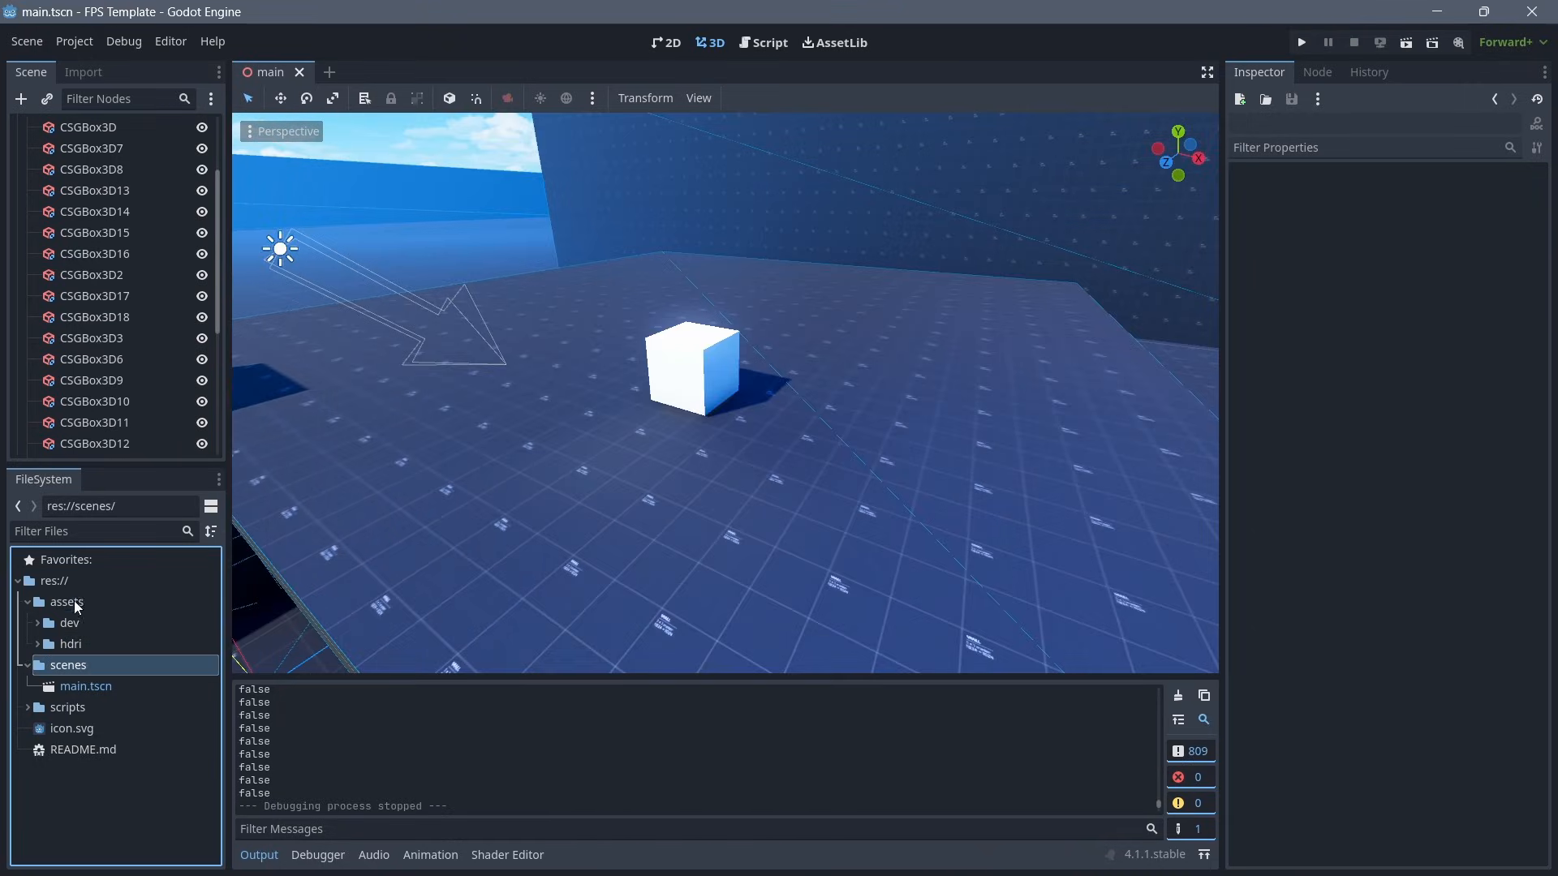
right_click(74, 602)
mouse_move(282, 611)
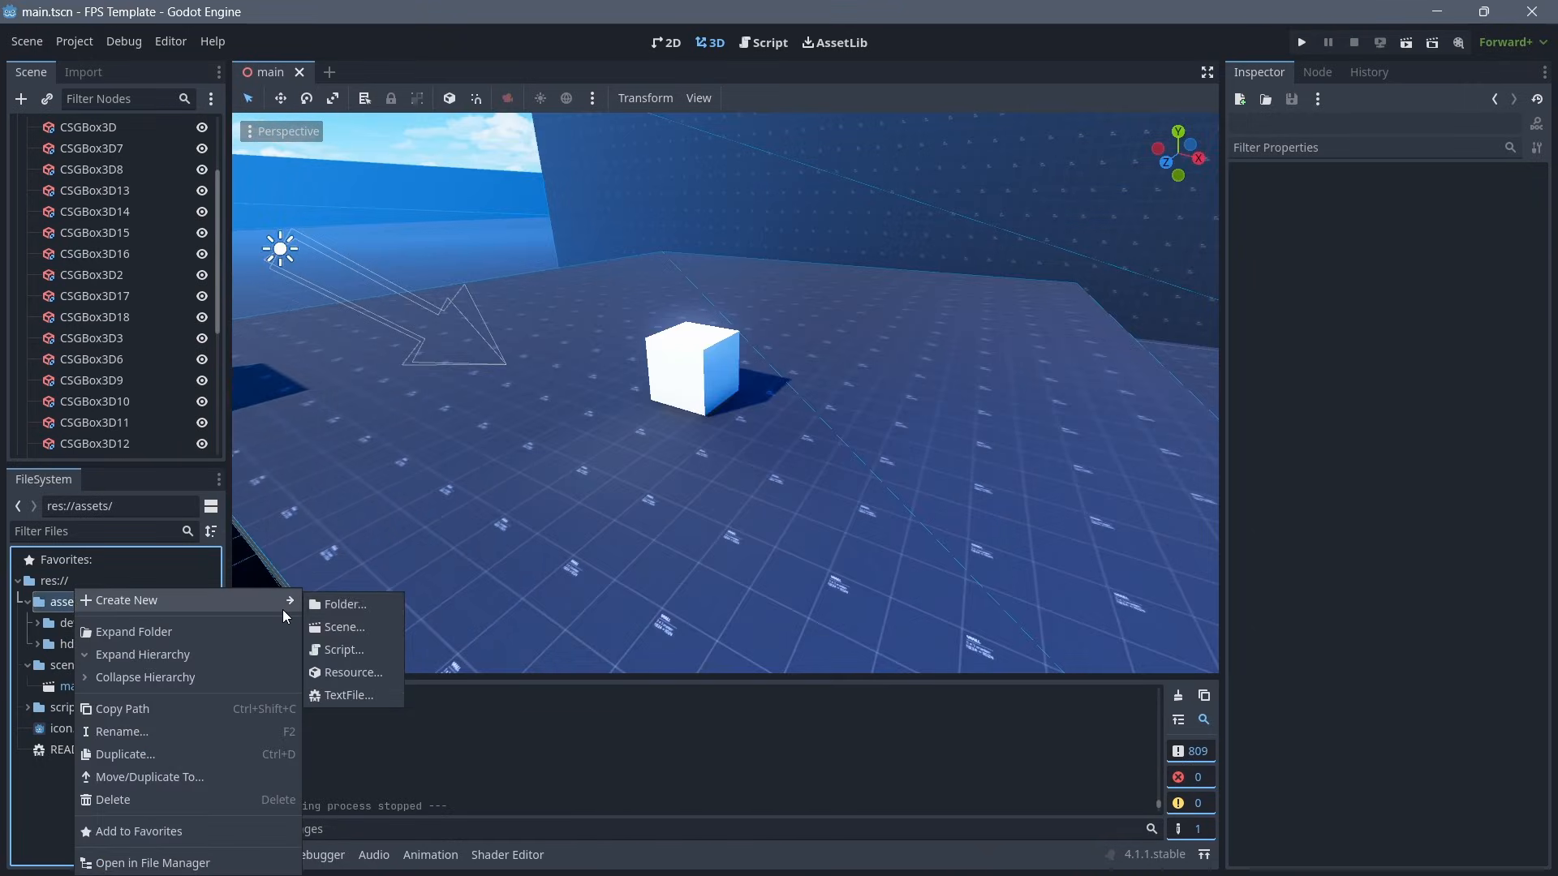
left_click(348, 602)
type("m")
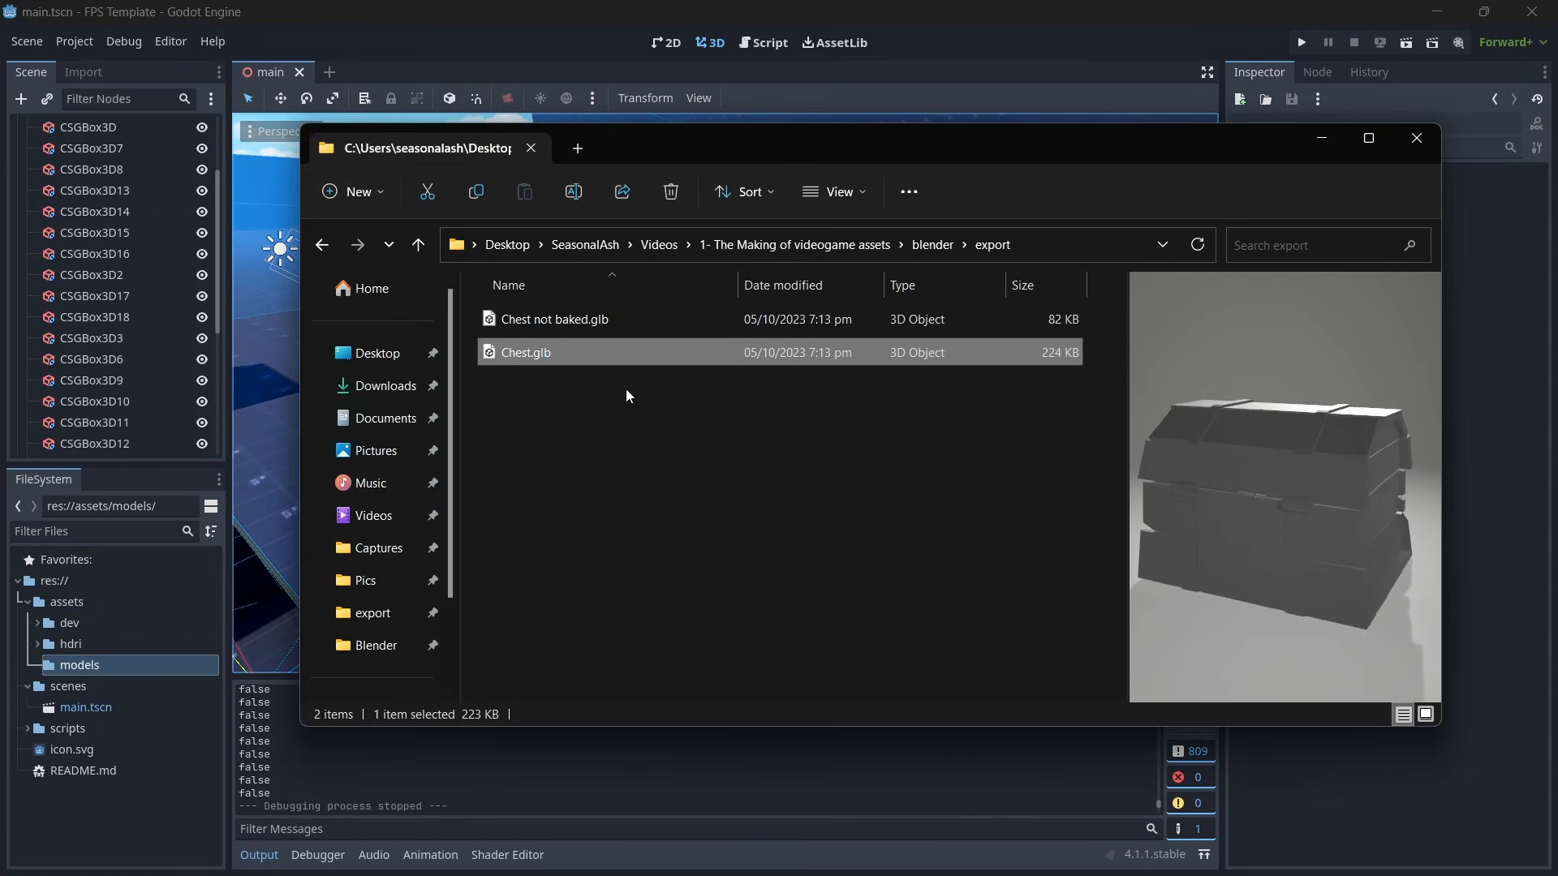
left_click_drag(90, 664, 90, 664)
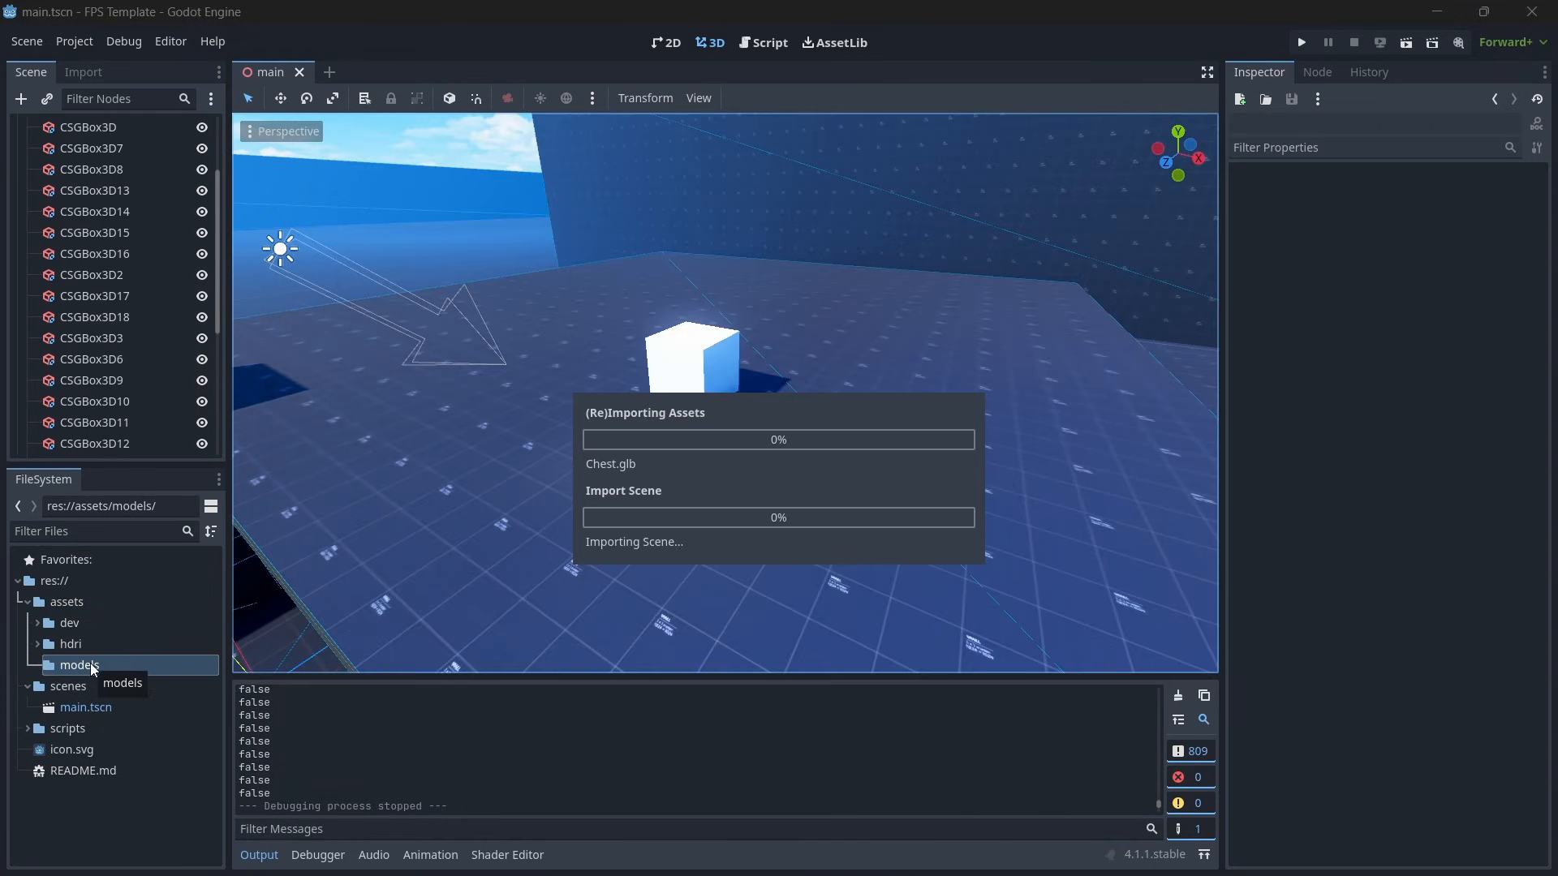
left_click(38, 665)
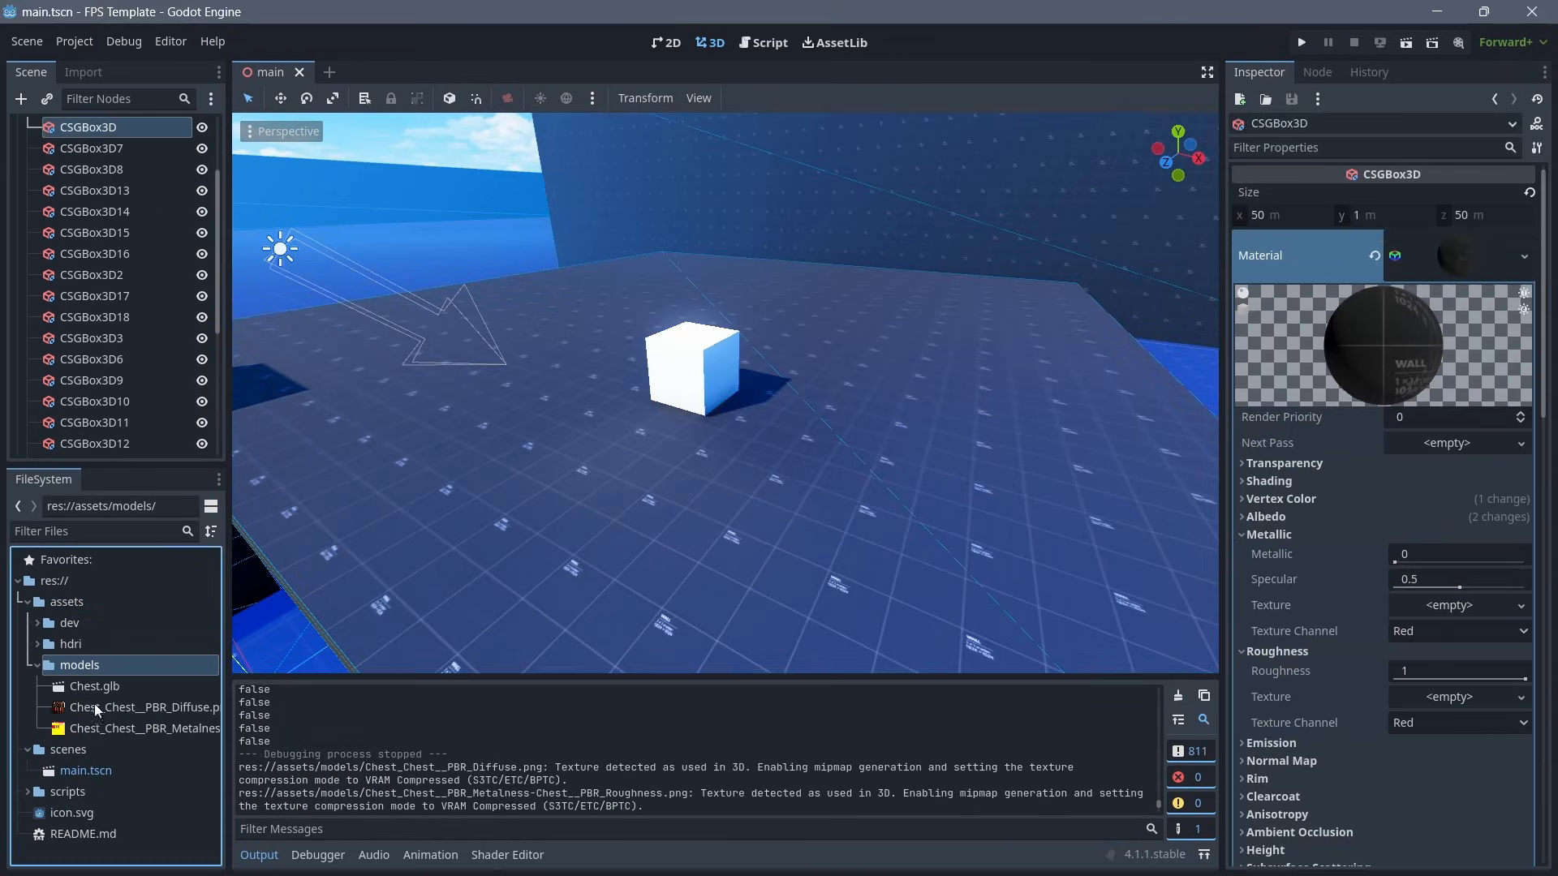
Place Chest.glb from the models folder on the floor of the main scene near the white cube and view it up close.
right_click_drag(498, 482, 352, 555)
right_click_drag(654, 425, 679, 392)
left_click(678, 392)
left_click_drag(85, 682, 865, 462)
right_click_drag(866, 462, 1136, 507)
key("w")
key("s")
key("w")
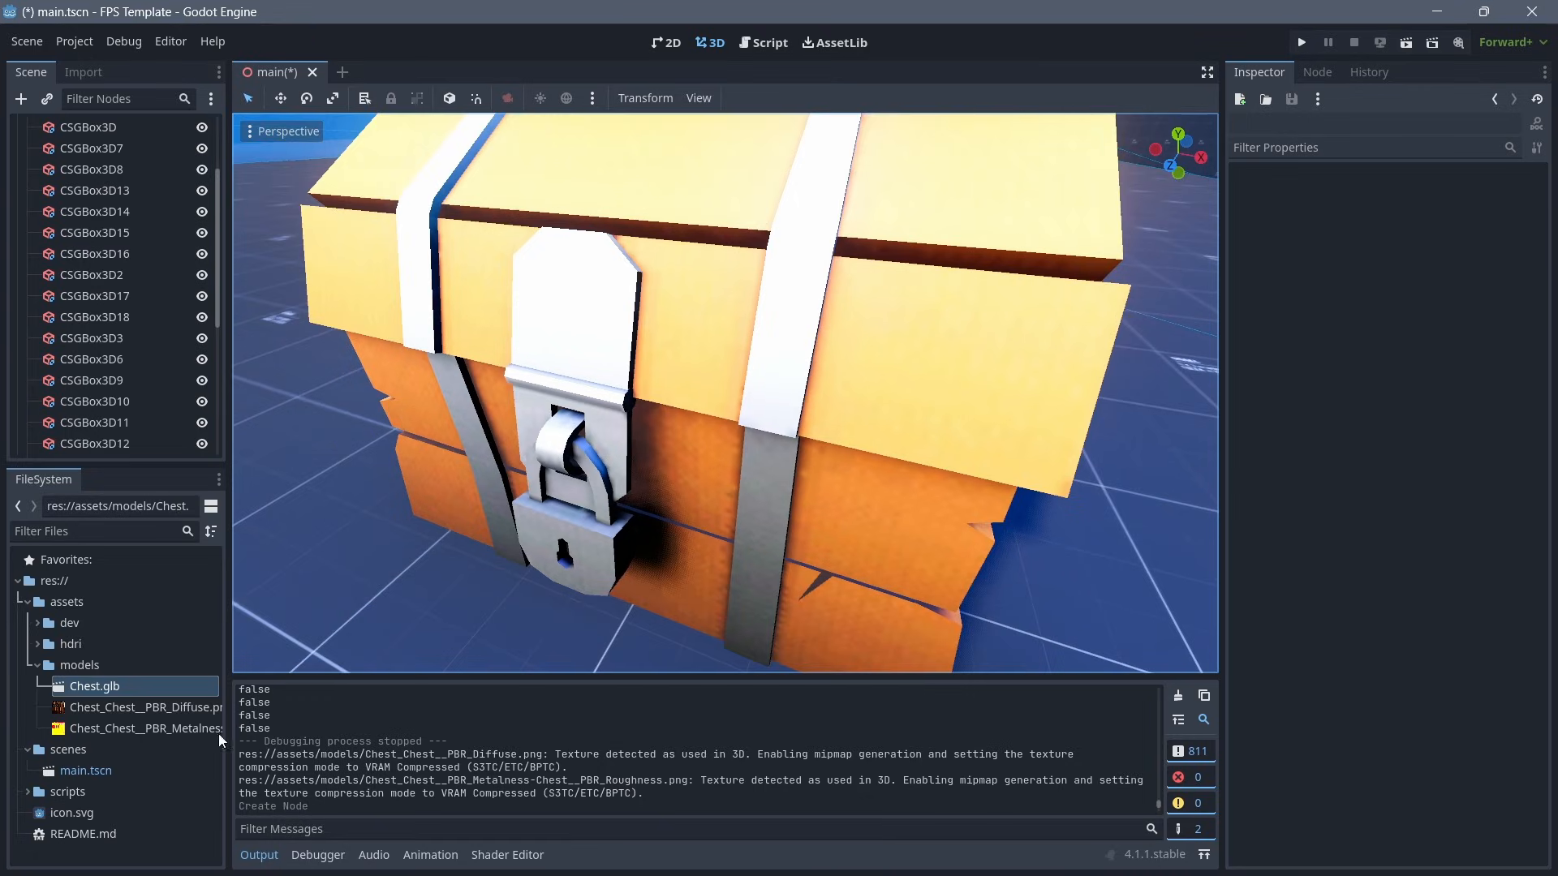
Set the chest's PBR Diffuse texture compression mode to VRAM Uncompressed and reimport it.
left_click(124, 706)
left_click(86, 78)
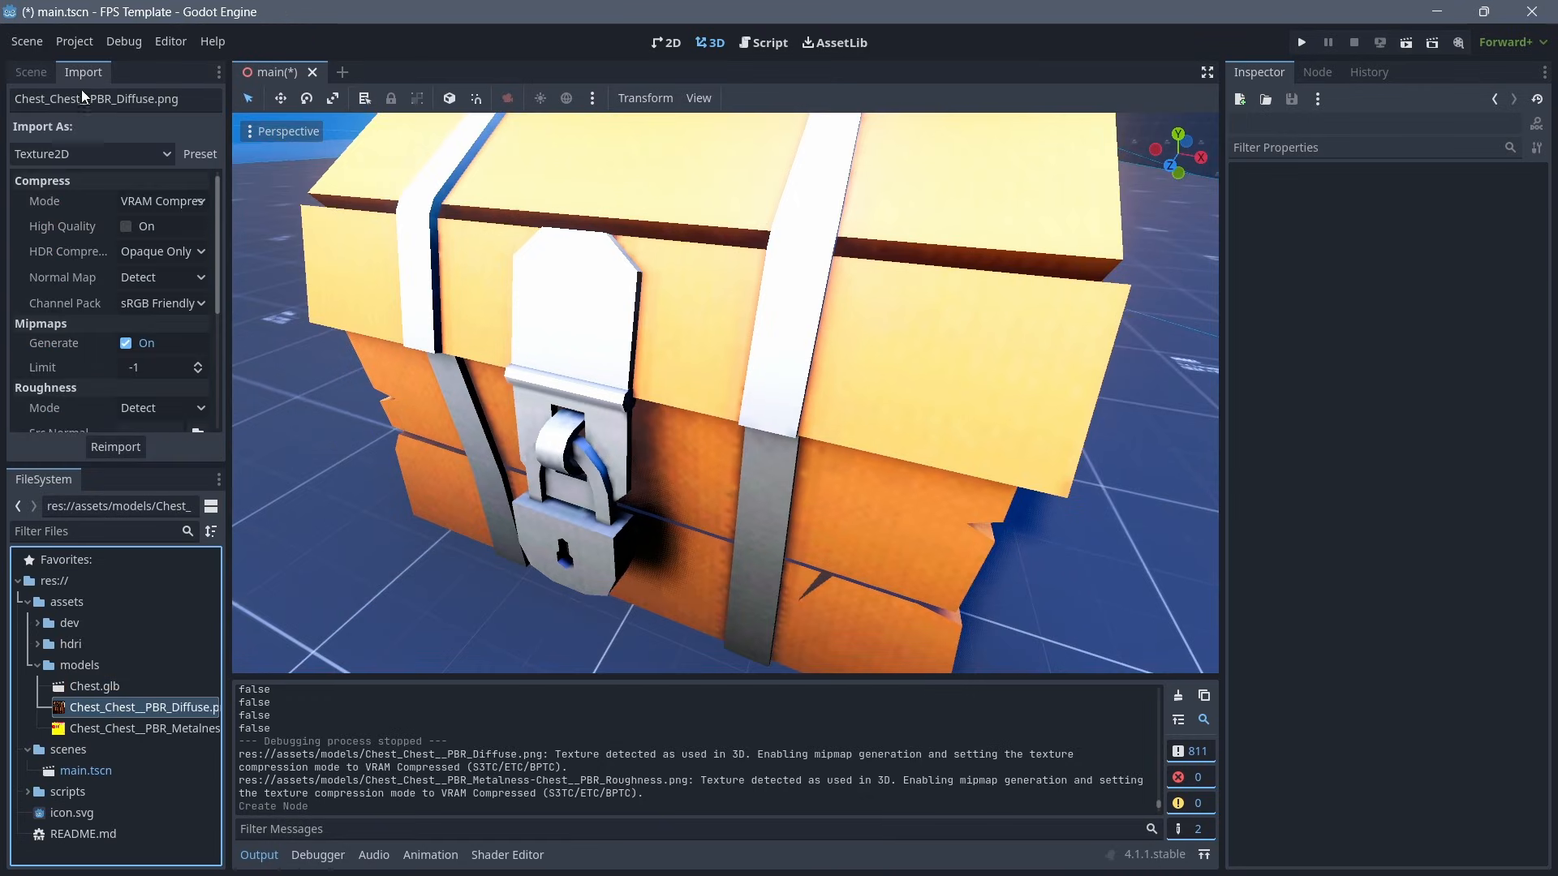
left_click(162, 202)
left_click(166, 293)
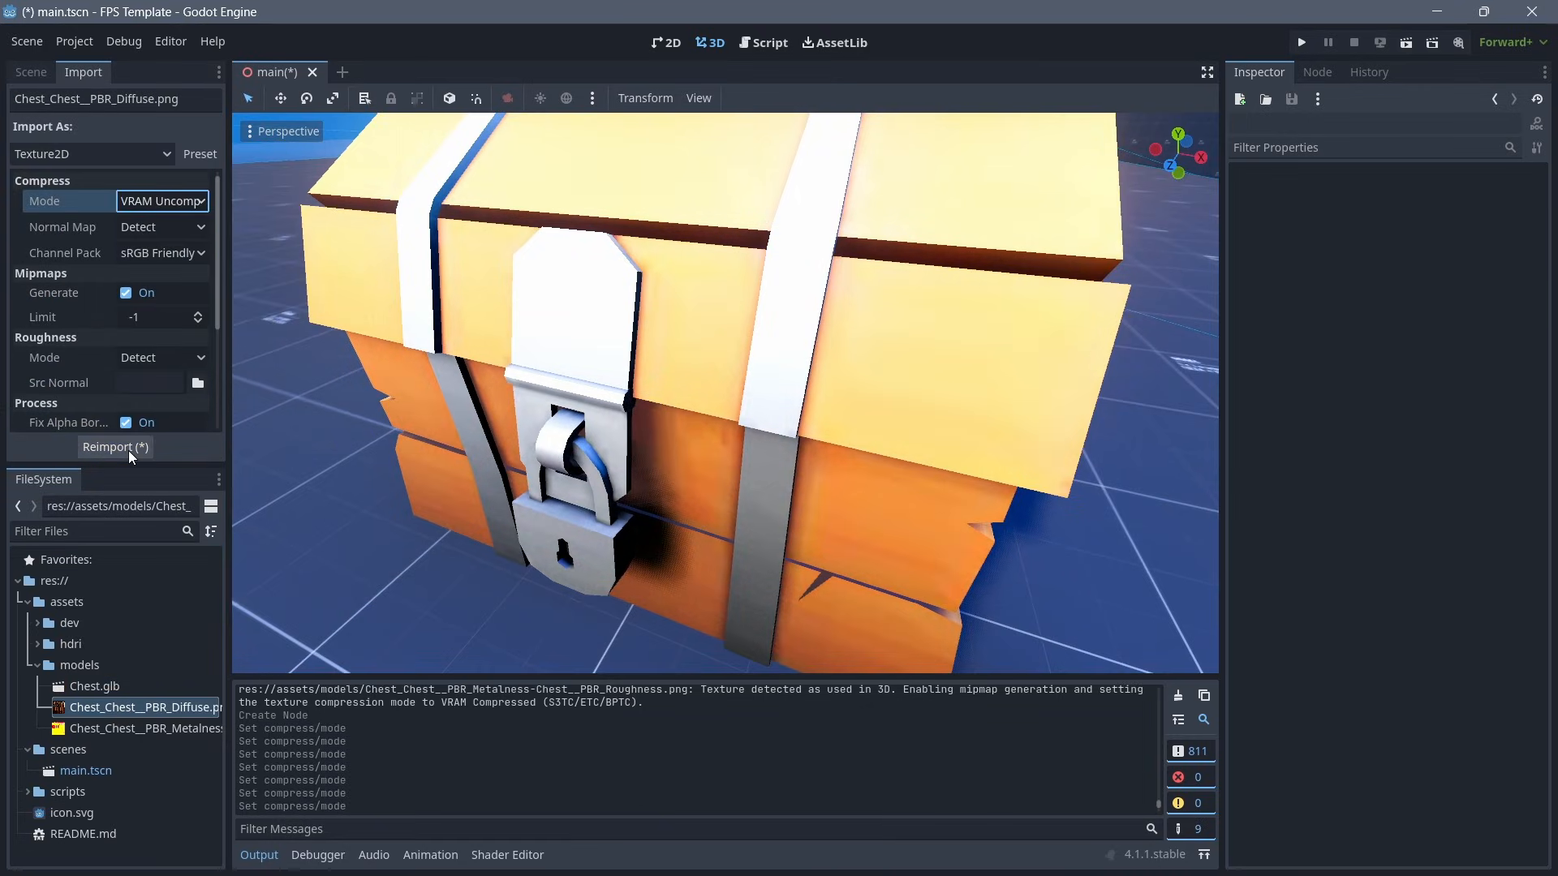
left_click(128, 448)
Duplicate the chest, move the copy beside the original on the side away from the cube, and rotate it.
key("s")
right_click_drag(666, 375, 683, 333)
key("d")
key("d")
key("s")
key("w")
left_click(682, 333)
key("s")
key("w")
key("ctrl+d")
key("e")
left_click_drag(795, 465, 1081, 573)
key("w")
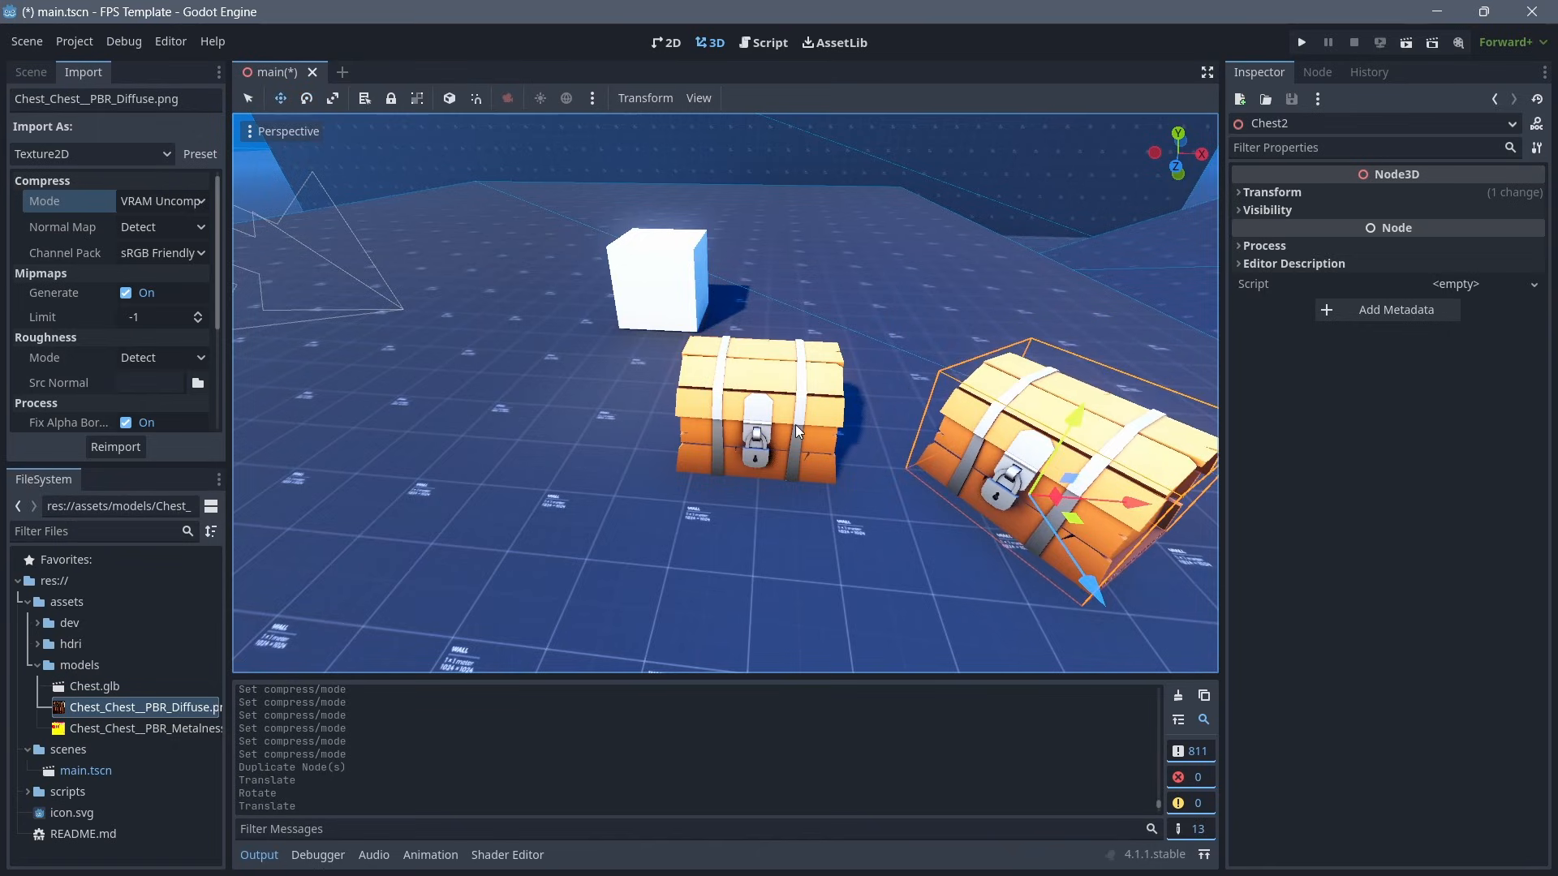
Select the original chest and move it slightly back toward the white cube.
right_click_drag(669, 380, 669, 379)
left_click(599, 414)
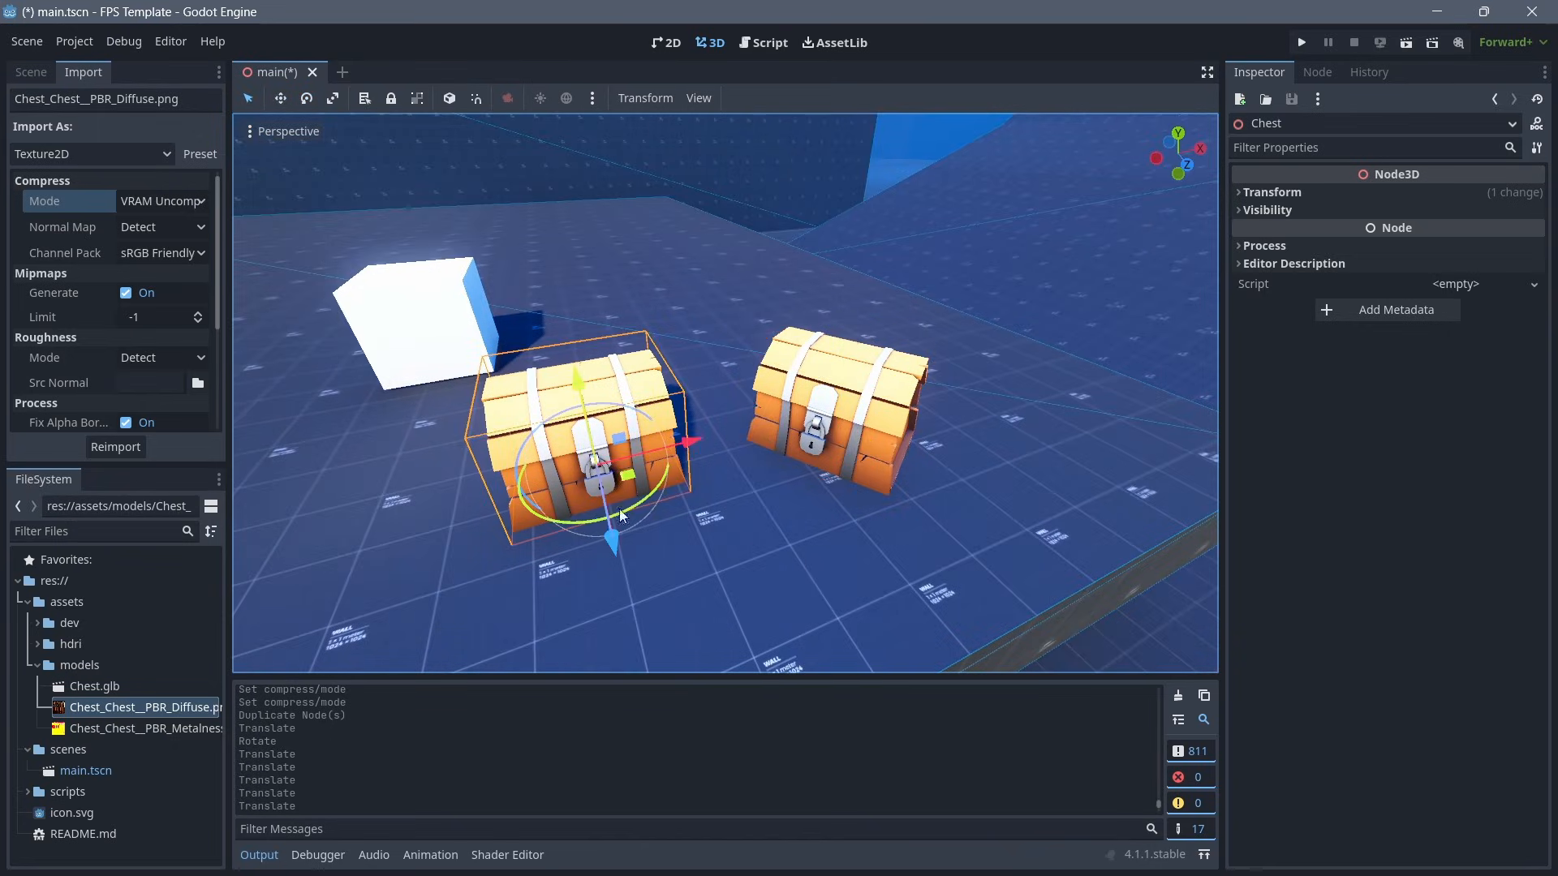
left_click_drag(614, 532, 607, 497)
Duplicate the original chest again and place the copy on its other side, rotated to face inward.
key("ctrl+d")
left_click_drag(637, 456, 405, 523)
left_click_drag(365, 568, 434, 513)
right_click_drag(503, 503, 503, 503)
Run the project and walk around the three chests to examine them in the game.
key("F5")
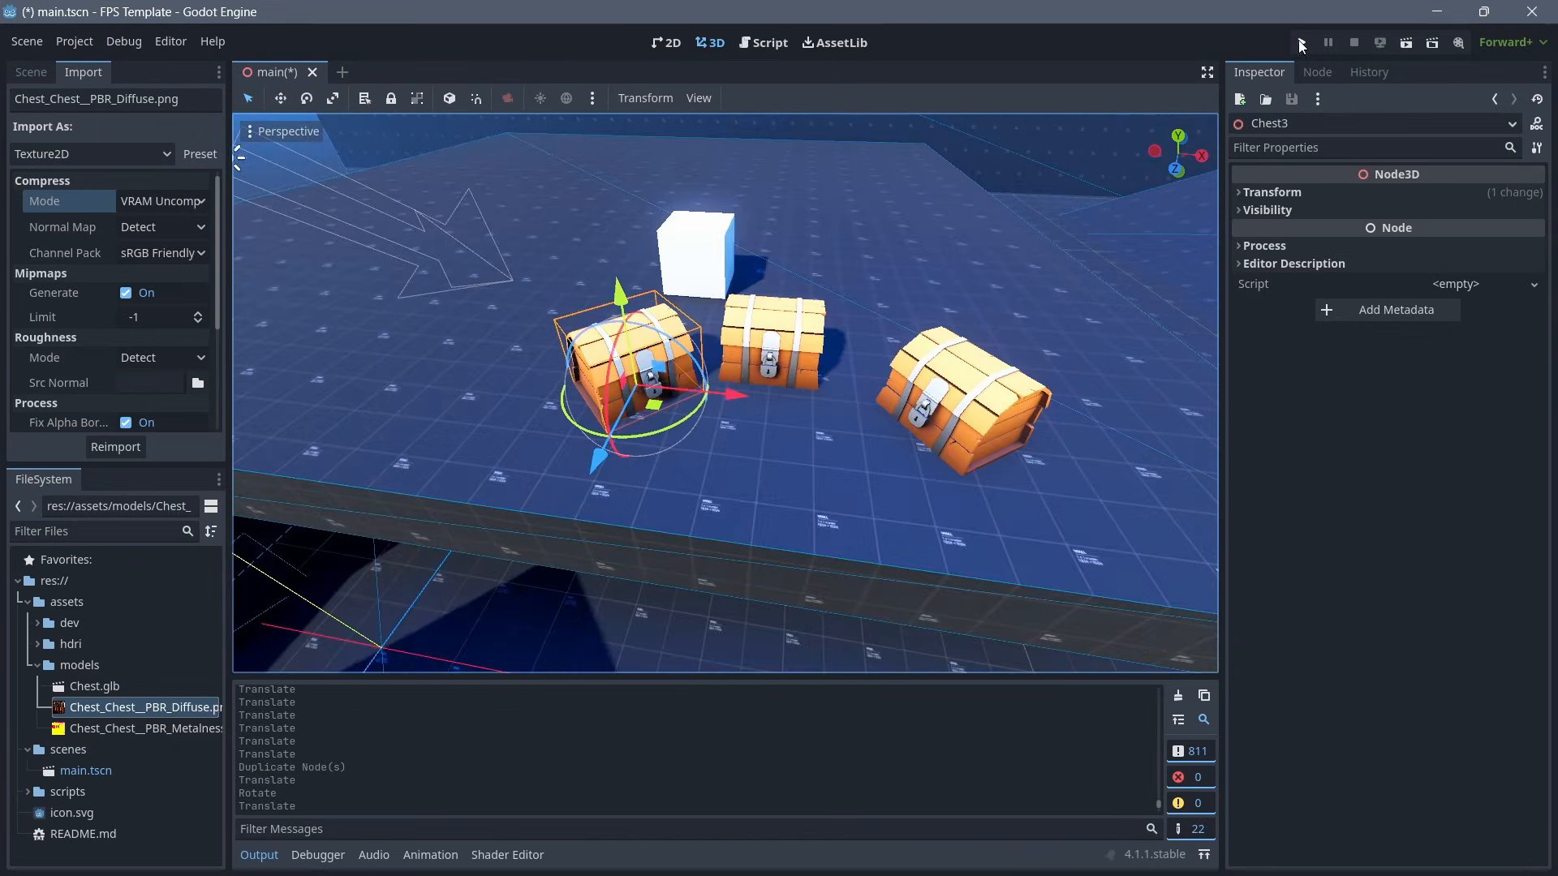
key("d")
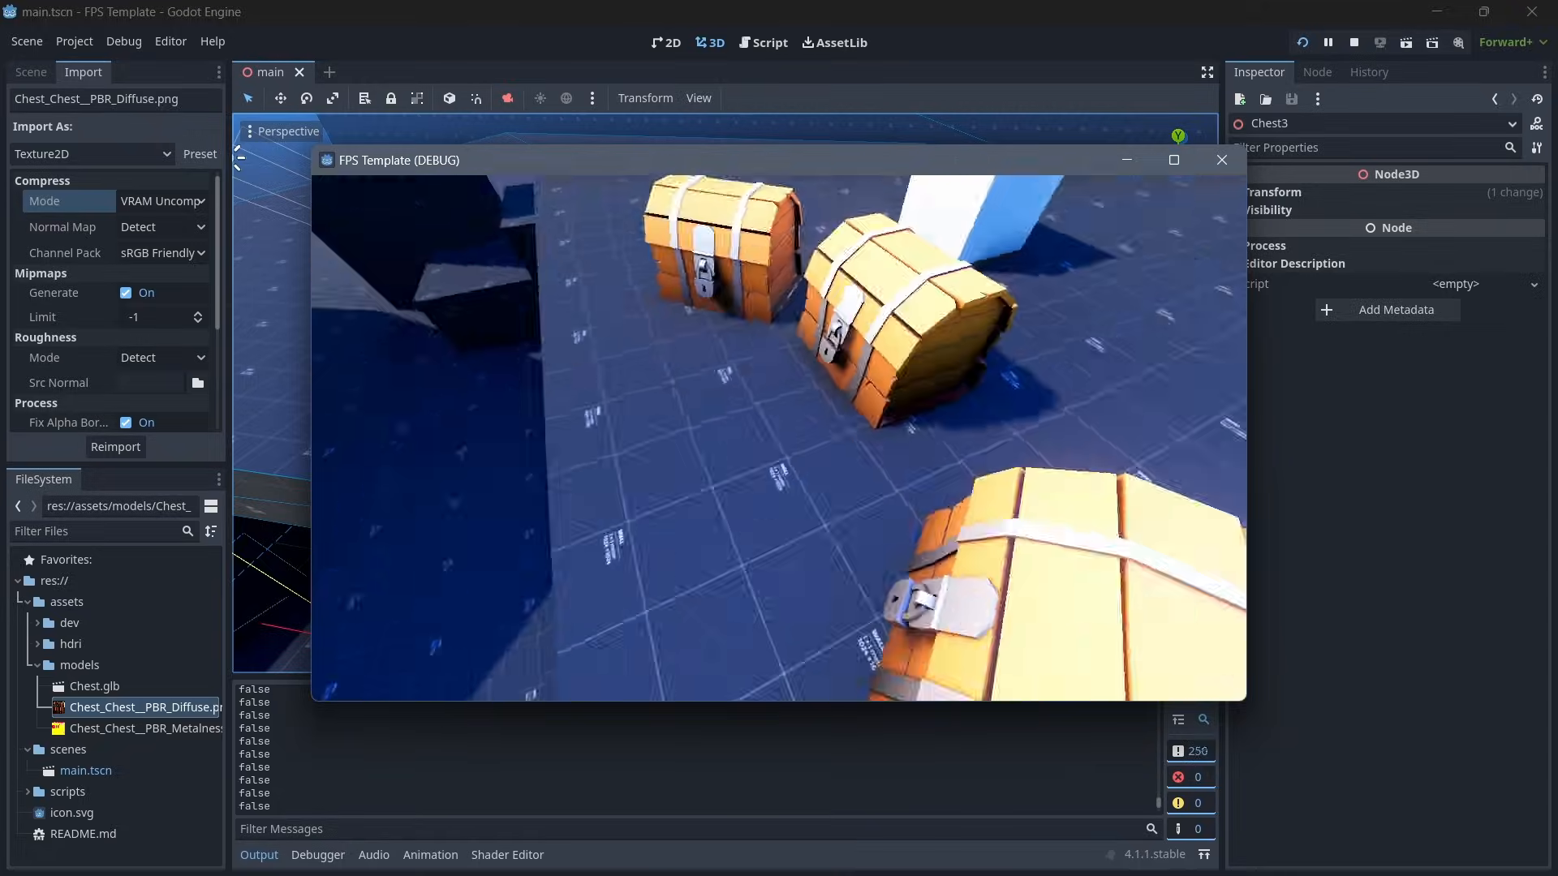
key("a")
key("d")
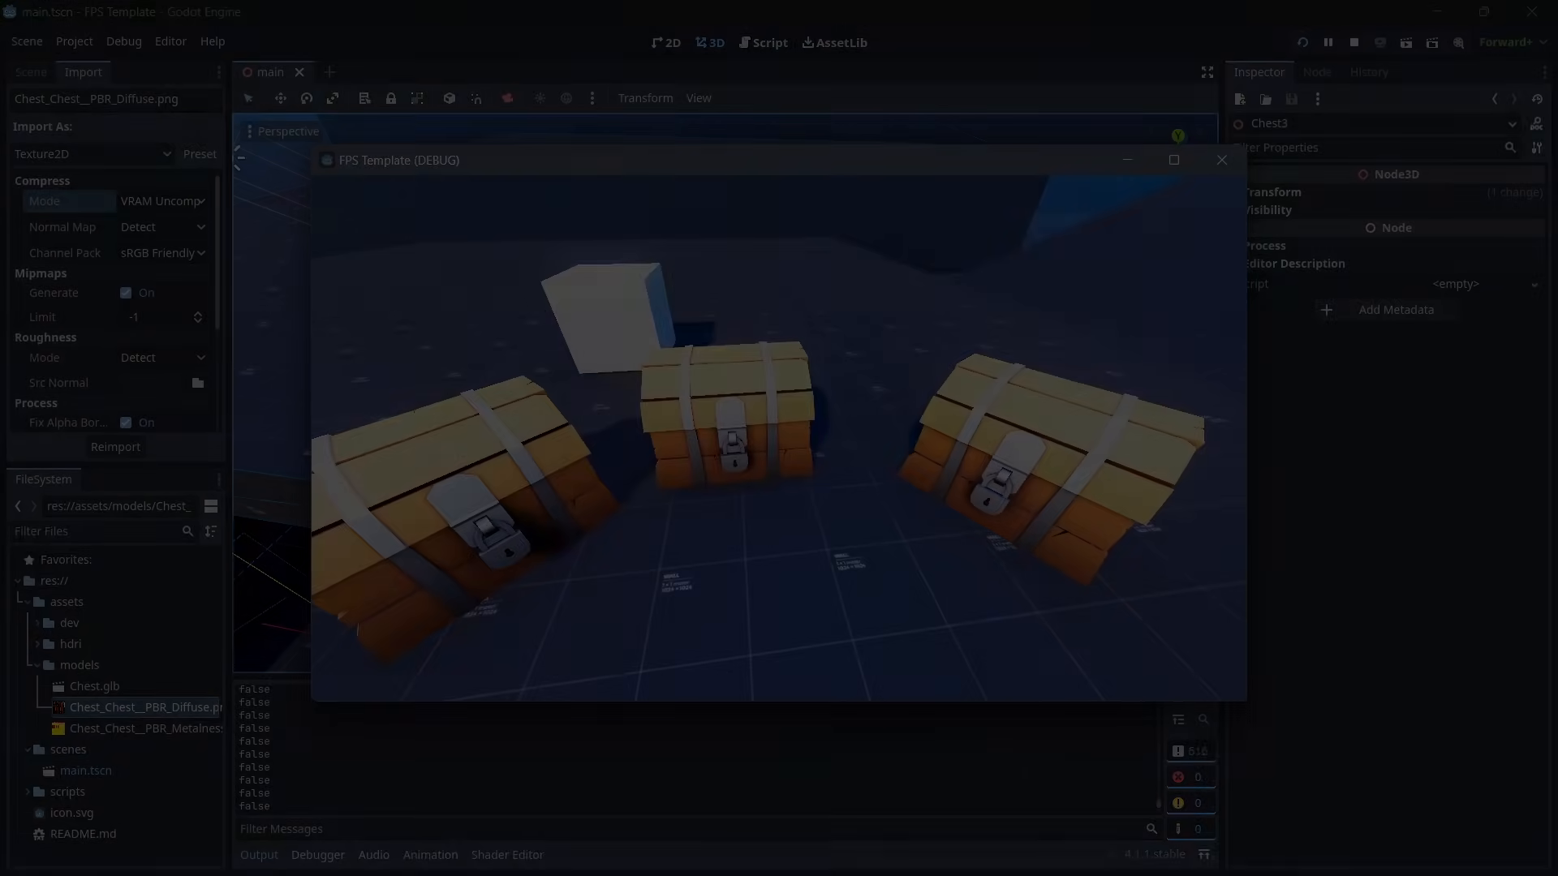